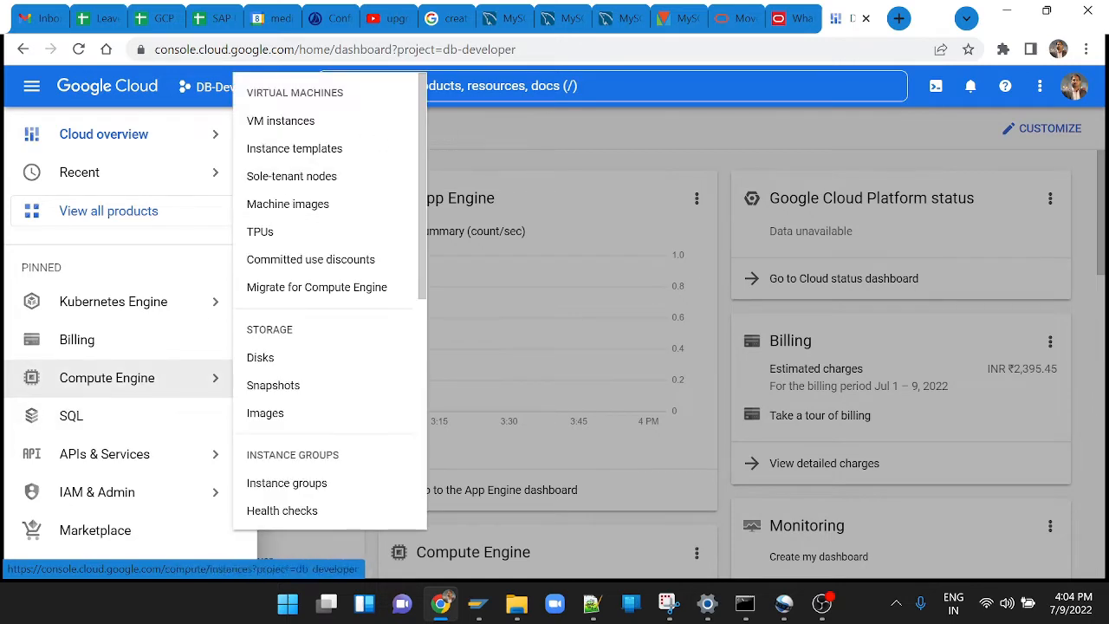
# Search for 'sql', open the SQL instances page and start a new instance
pyautogui.click(428, 109)
pyautogui.click(492, 86)
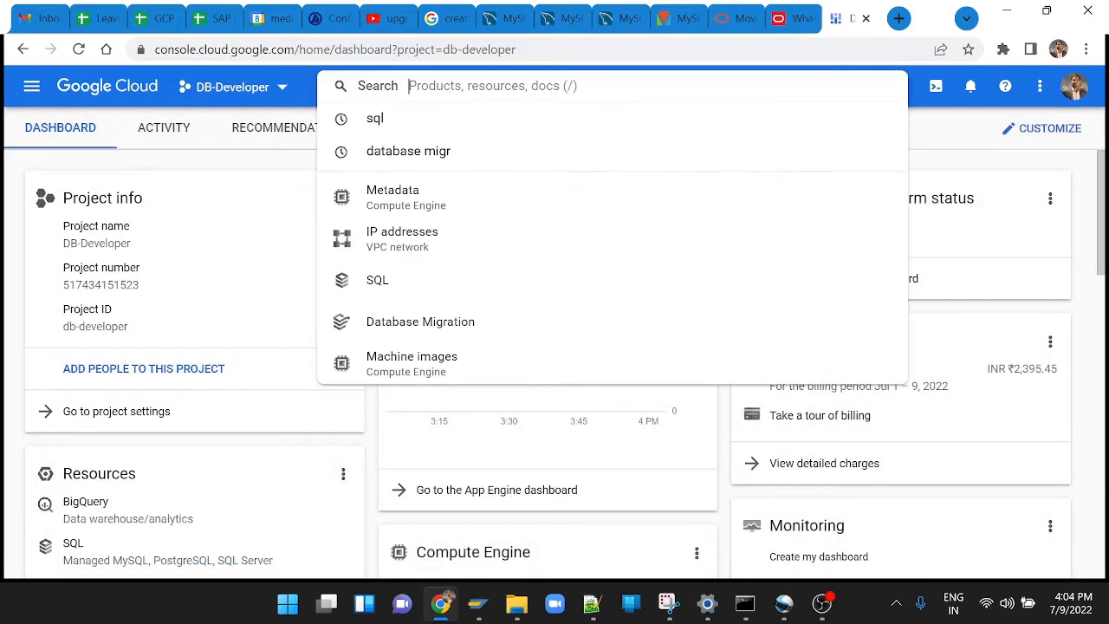
pyautogui.write('sql')
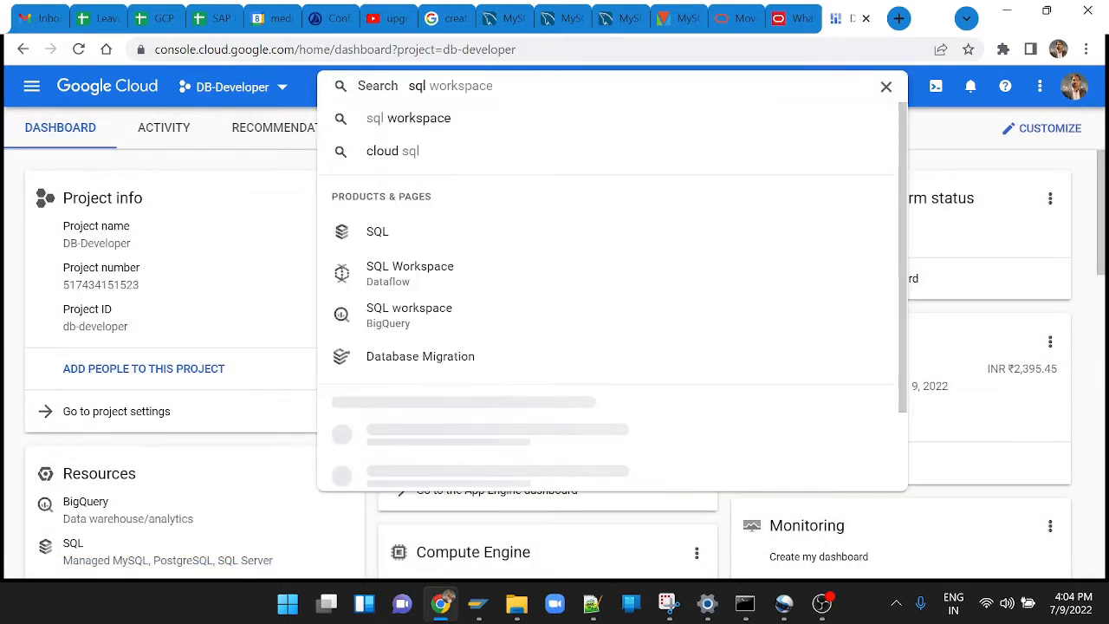
pyautogui.click(375, 234)
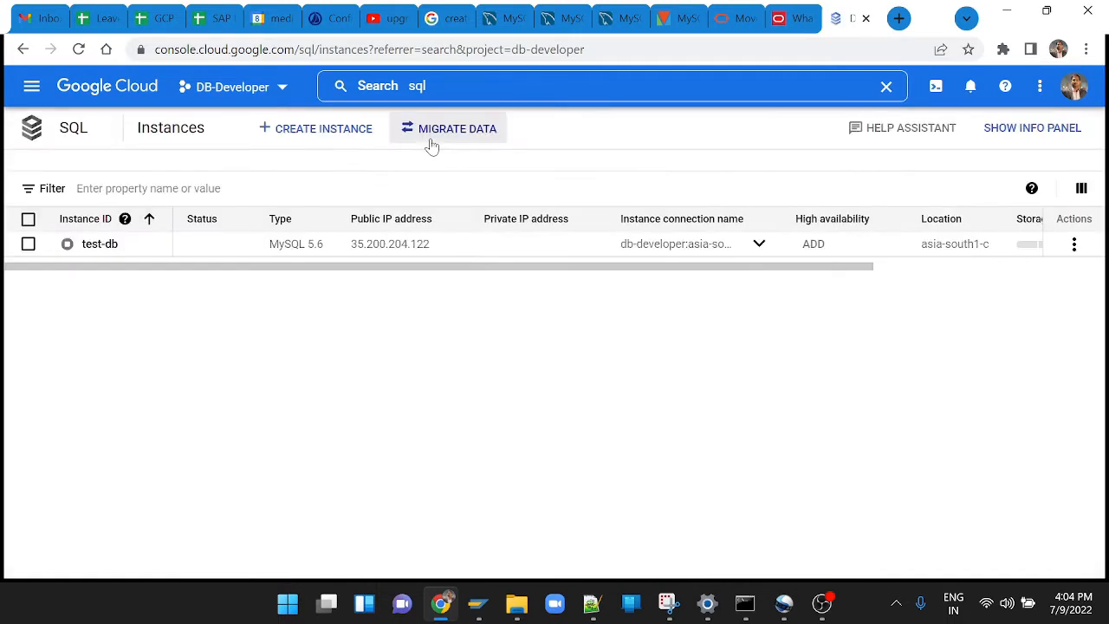
pyautogui.click(293, 132)
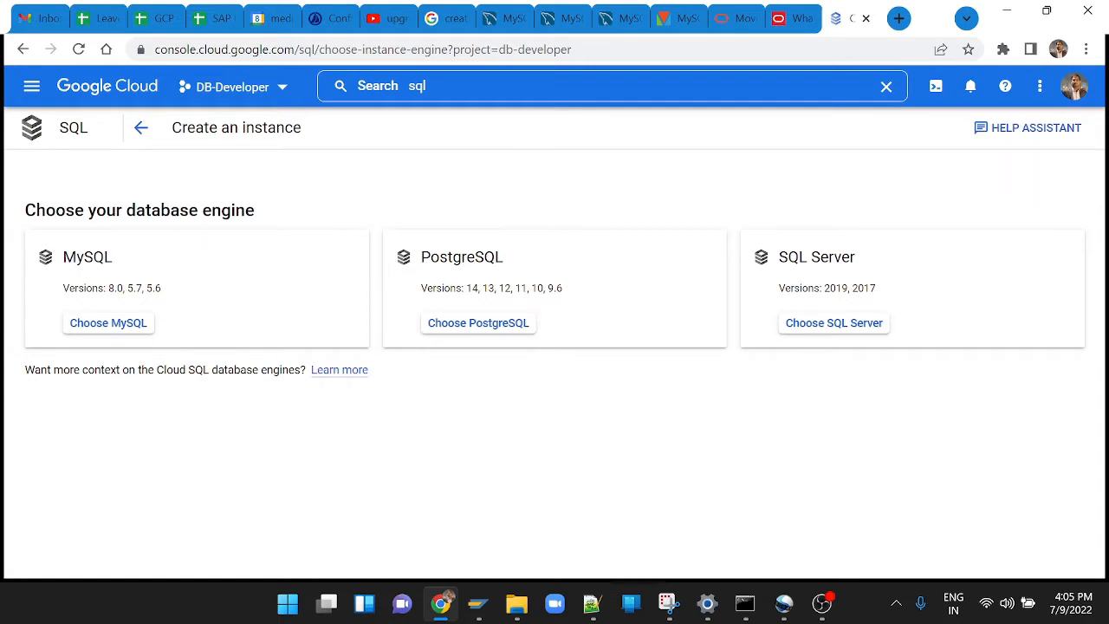
# Choose MySQL, enter instance ID testinstance01 and generate a random root password
pyautogui.click(109, 324)
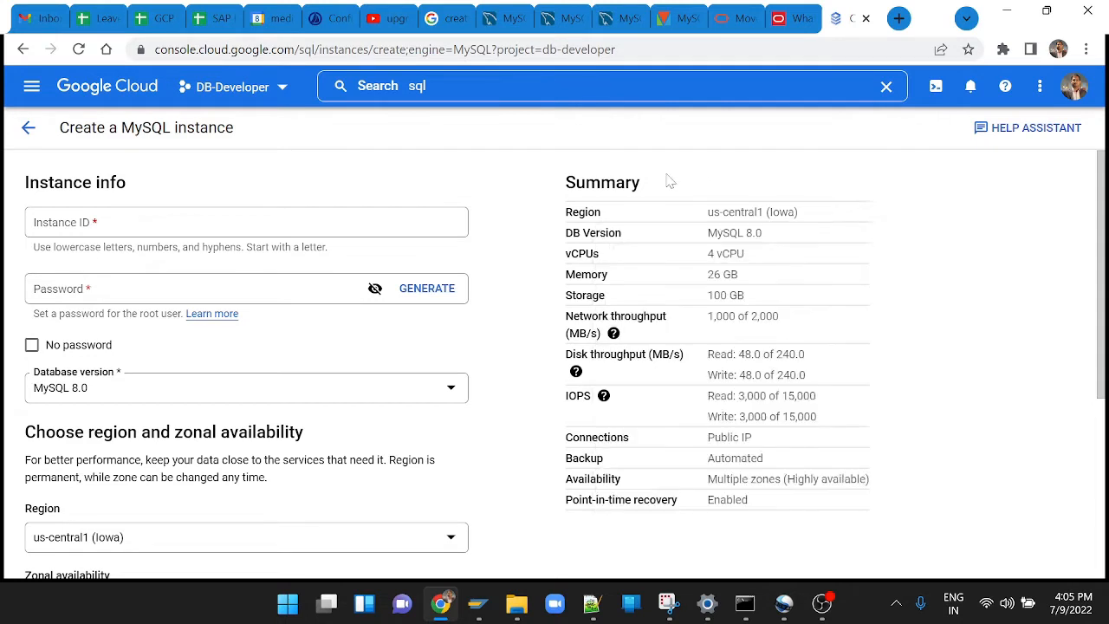
pyautogui.click(154, 227)
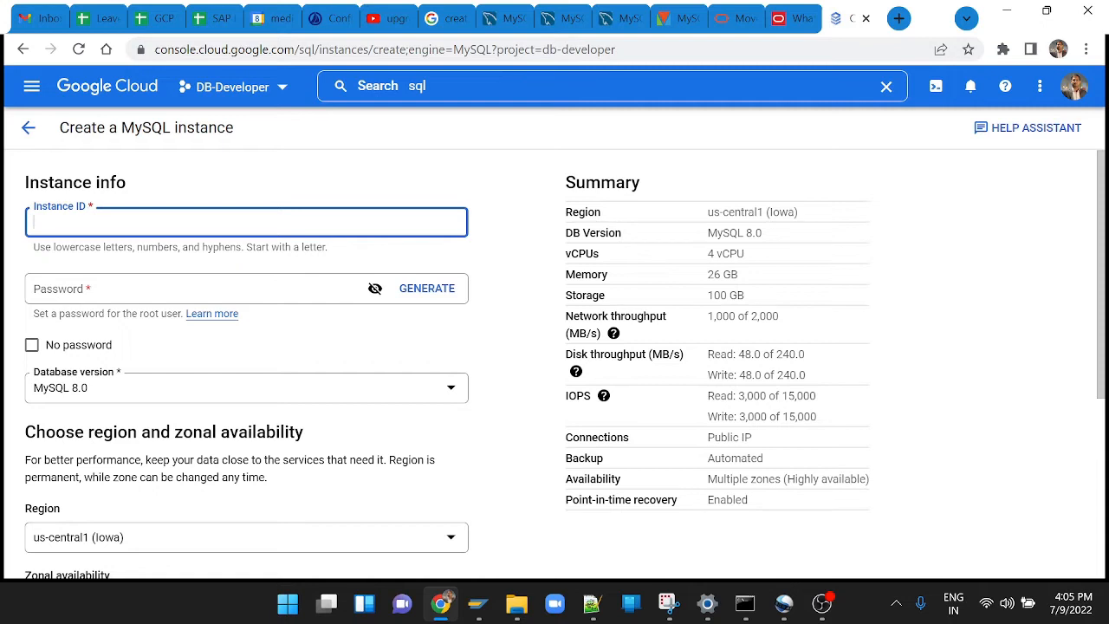
pyautogui.write('testinstance01')
pyautogui.click(34, 288)
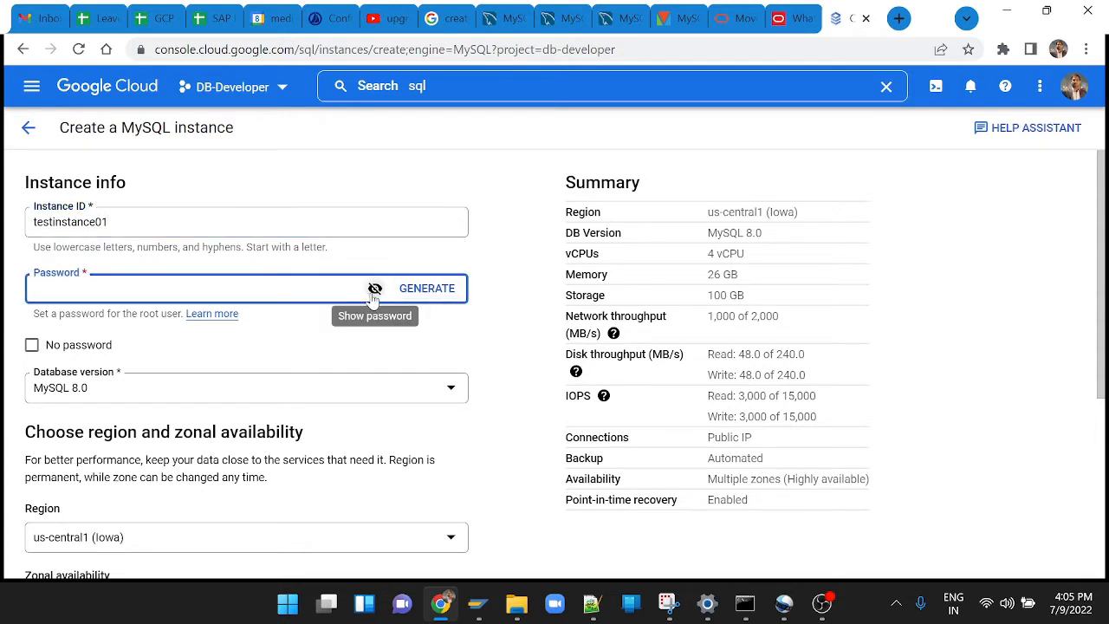
pyautogui.click(422, 290)
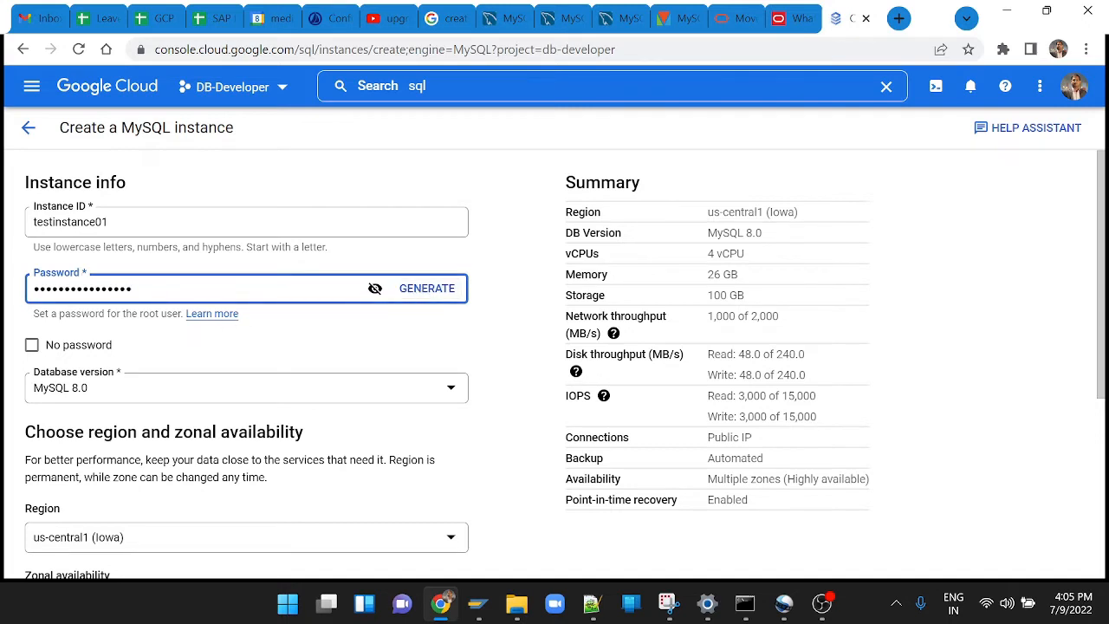
# Copy the generated root password into a new Notepad window, then minimize Notepad
pyautogui.click(375, 290)
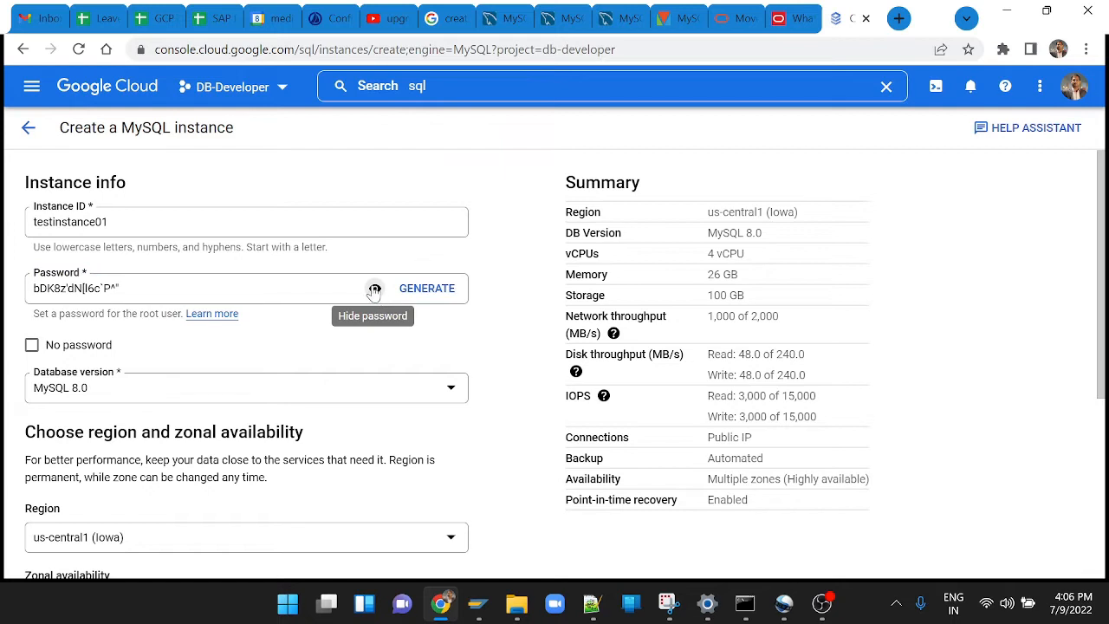
pyautogui.moveTo(34, 288); pyautogui.dragTo(120, 284)
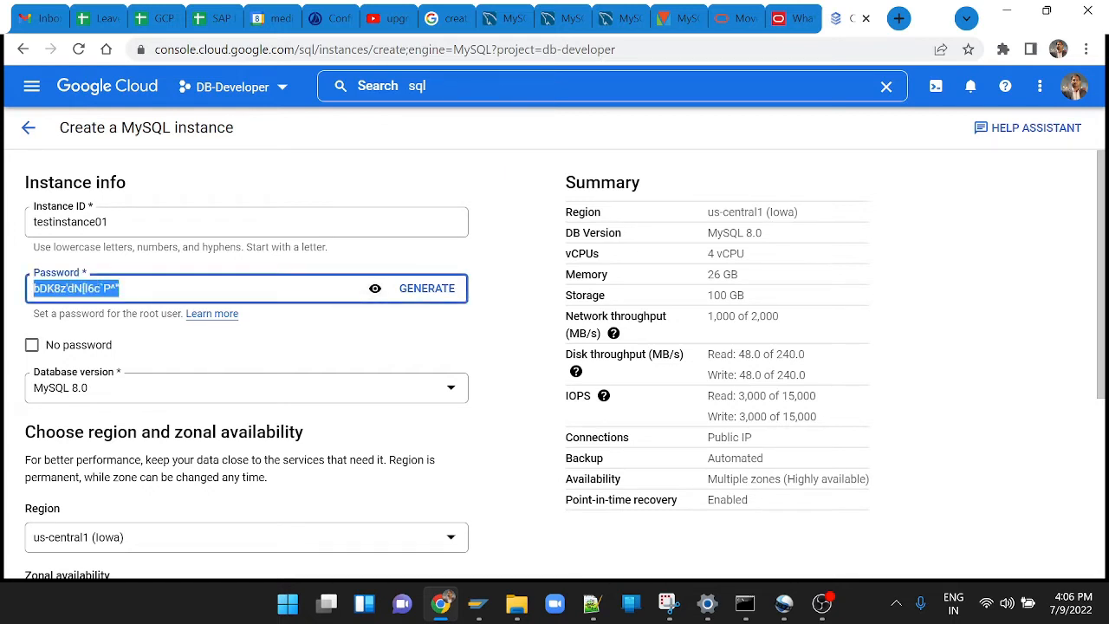
pyautogui.click(374, 289)
pyautogui.press('super+r')
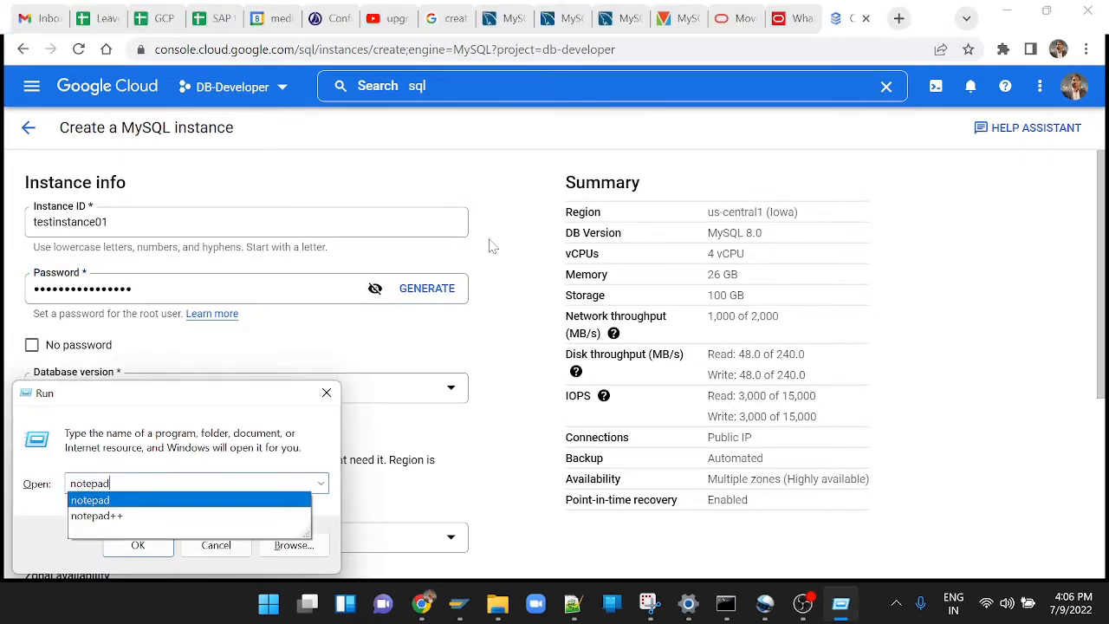
pyautogui.press('Return')
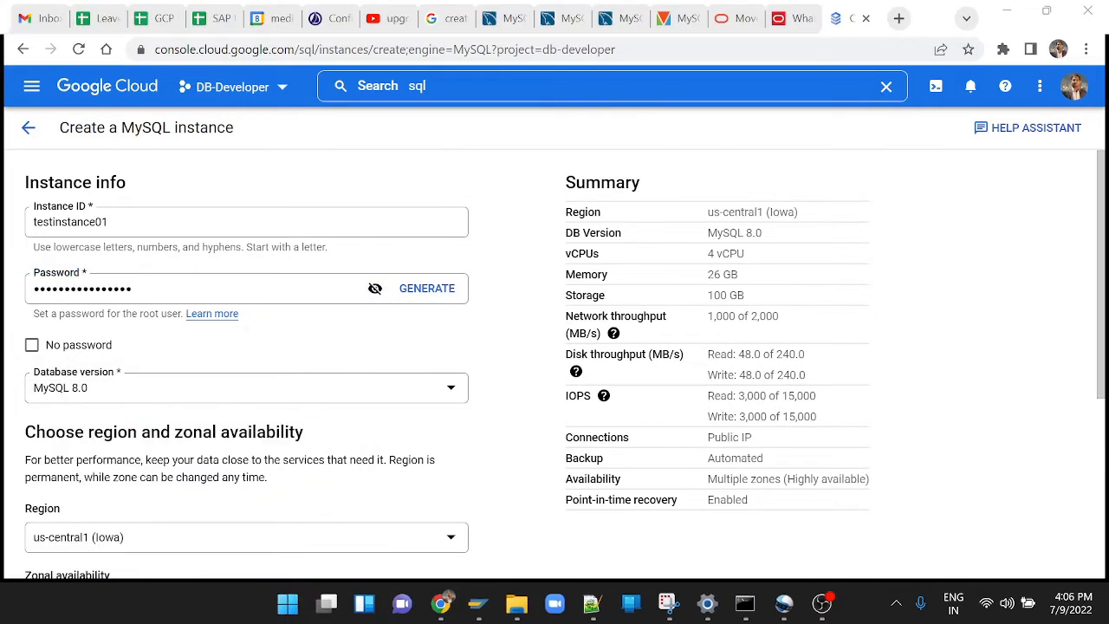
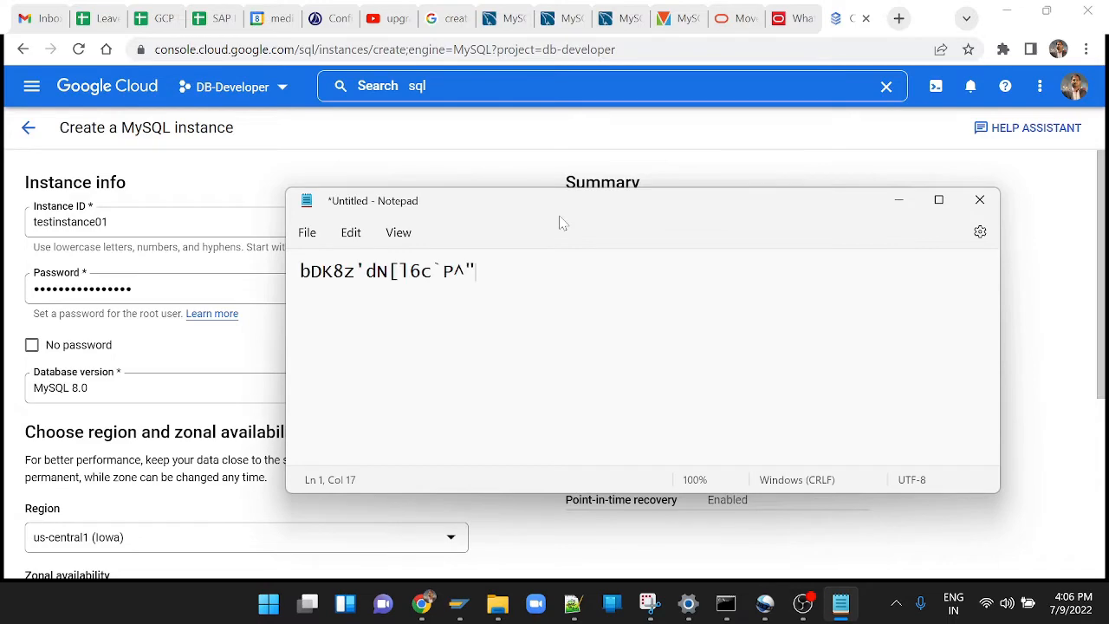
pyautogui.click(897, 207)
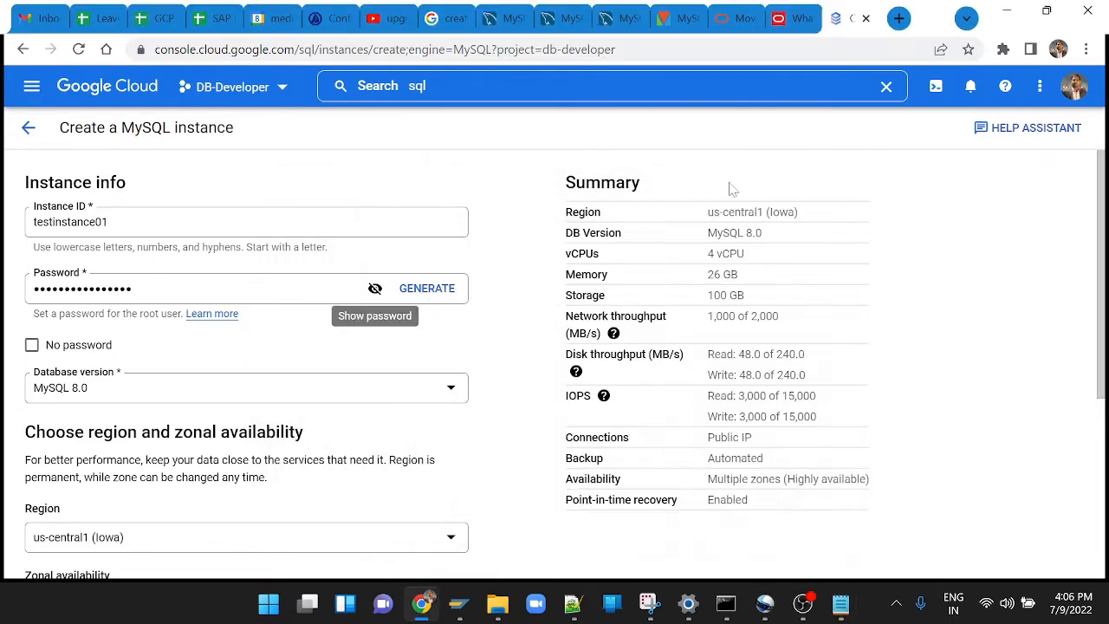
# Keep MySQL 8.0 as the database version
pyautogui.scroll(-1, 125, 277)
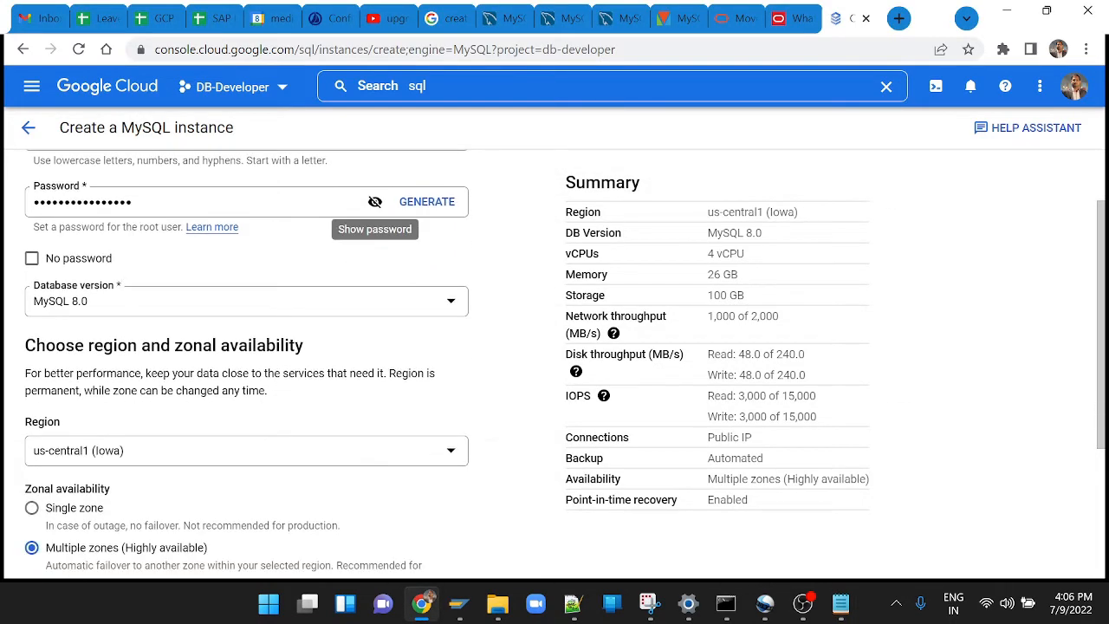
pyautogui.click(450, 305)
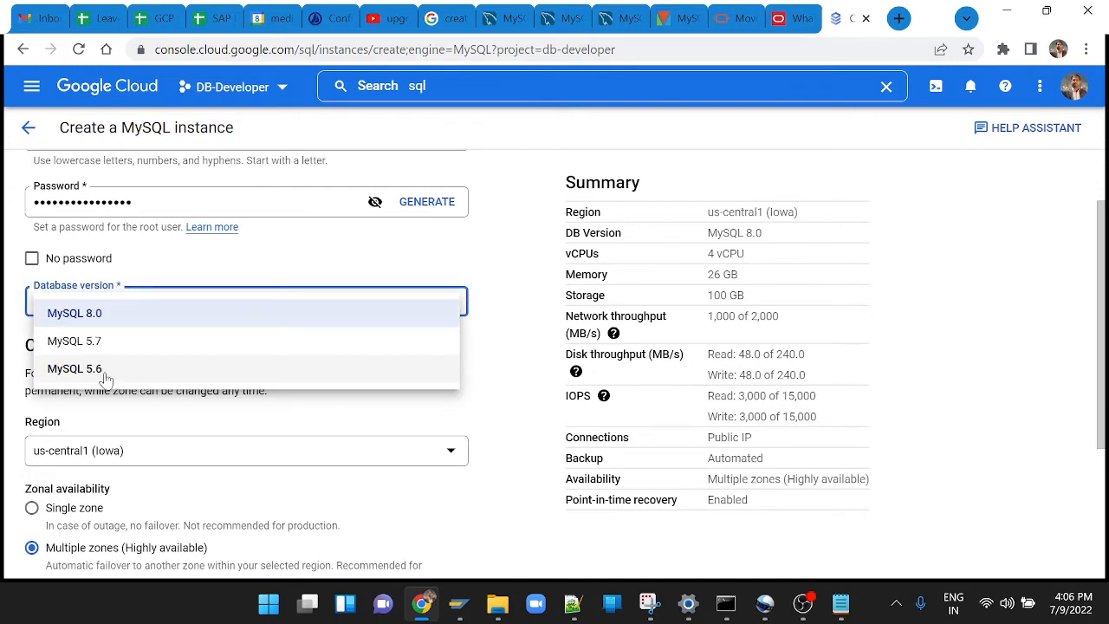
pyautogui.click(121, 320)
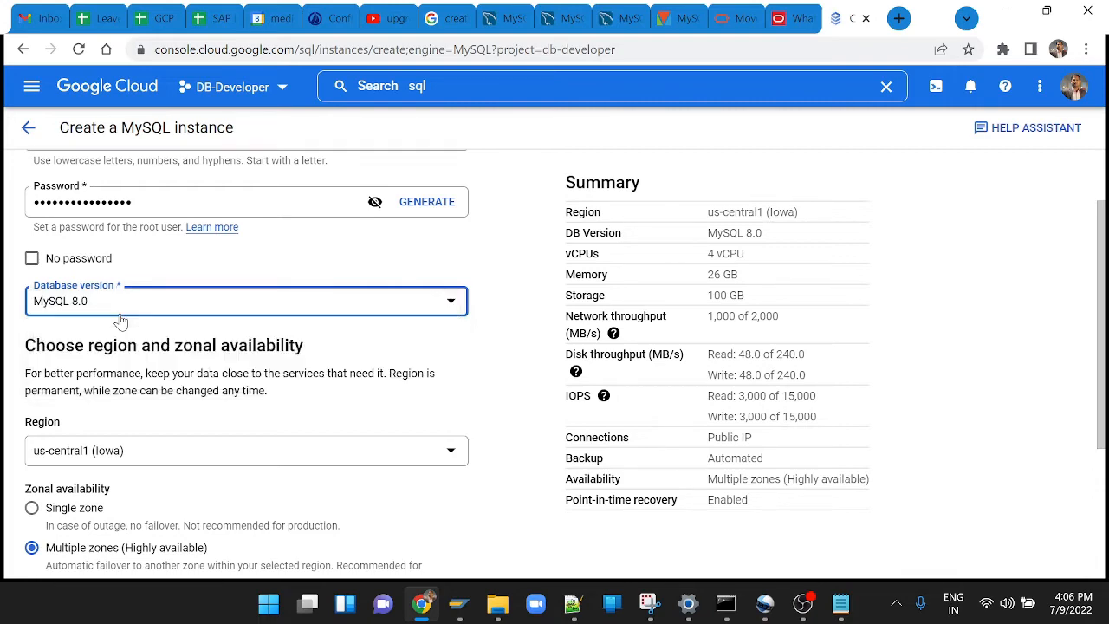
# Set the instance region to asia-south1 (Mumbai)
pyautogui.scroll(-1, 61, 286)
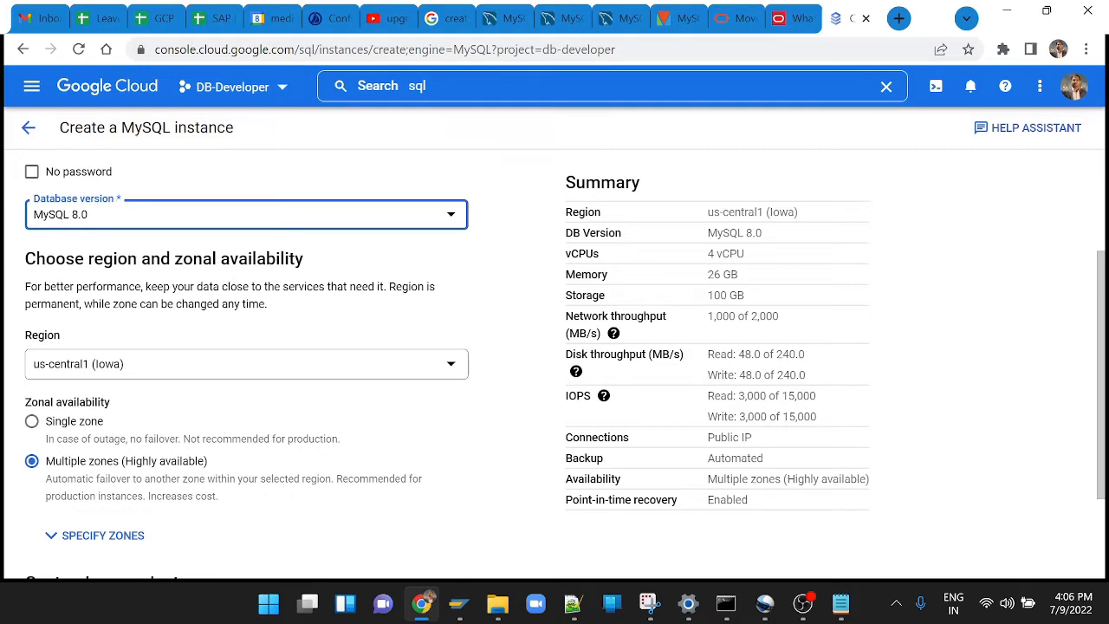
pyautogui.scroll(-1, 272, 287)
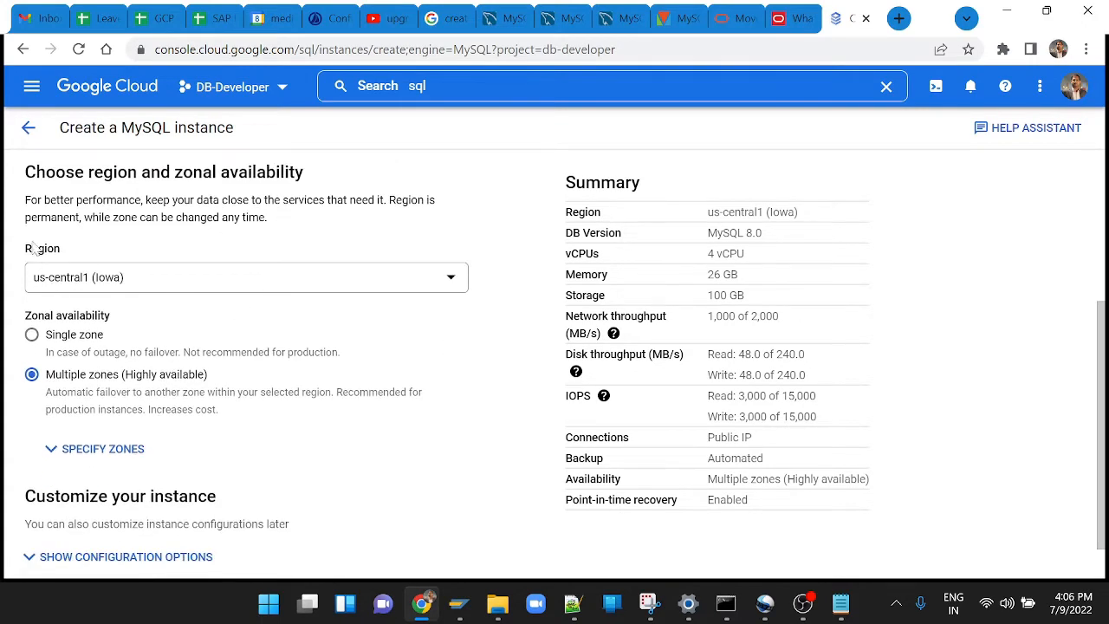
pyautogui.click(453, 279)
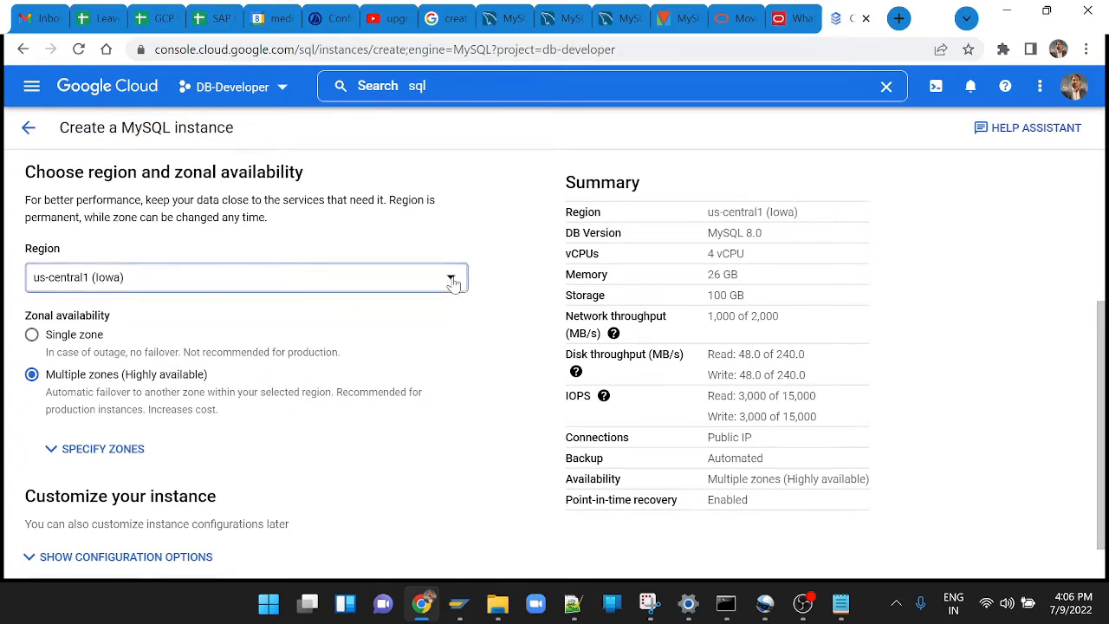
pyautogui.press('a')
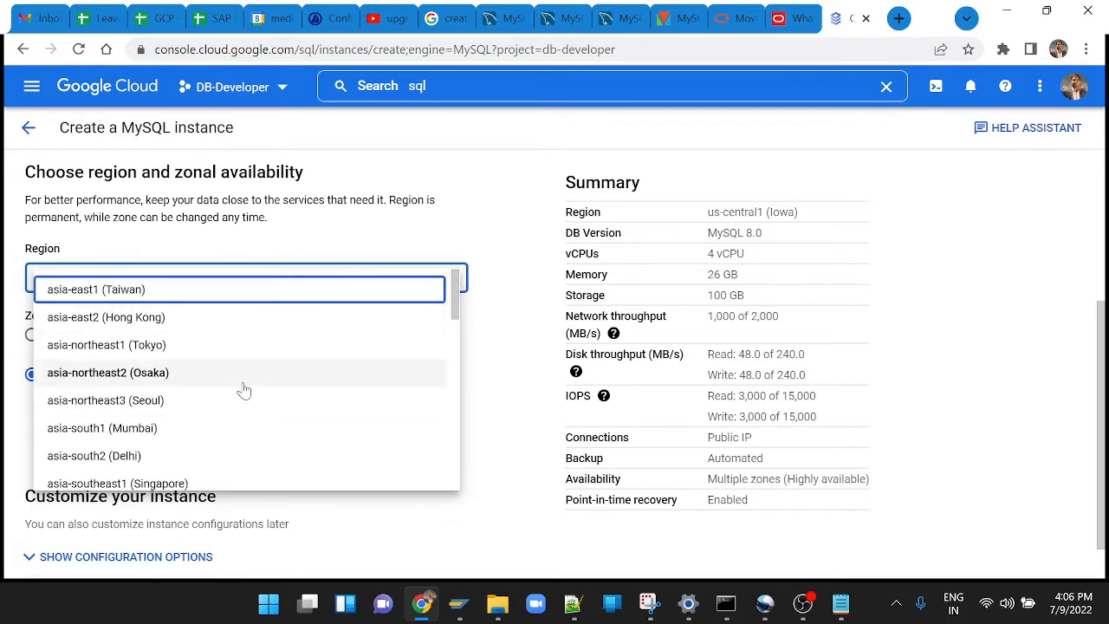
pyautogui.click(104, 434)
pyautogui.scroll(-1, 171, 286)
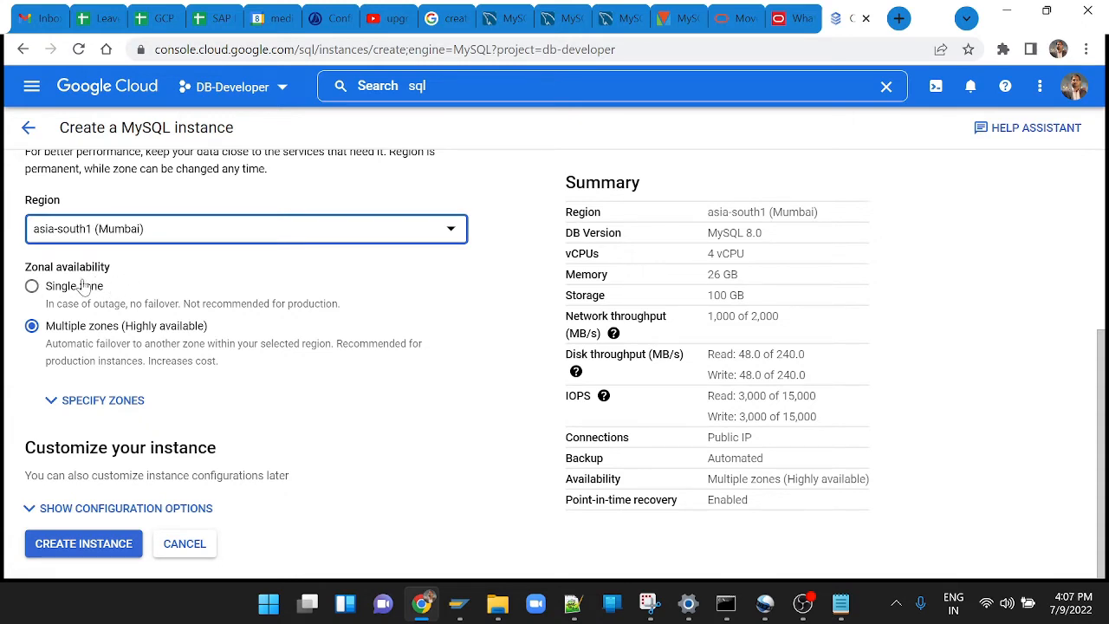
# Use Single zone availability with asia-south1-a as the primary zone
pyautogui.click(33, 290)
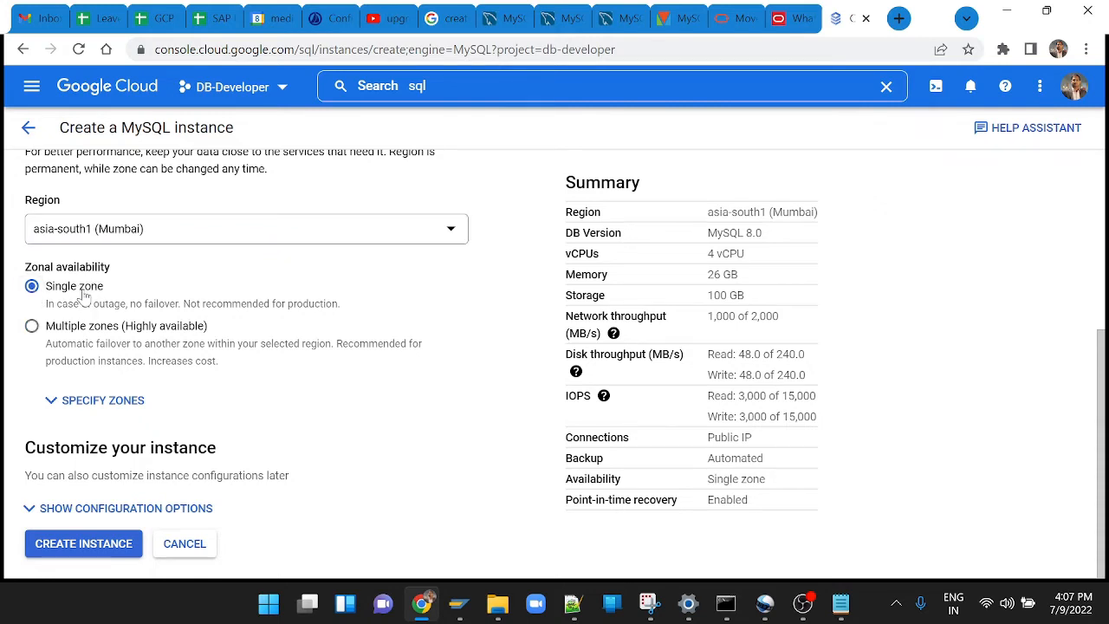
pyautogui.click(32, 331)
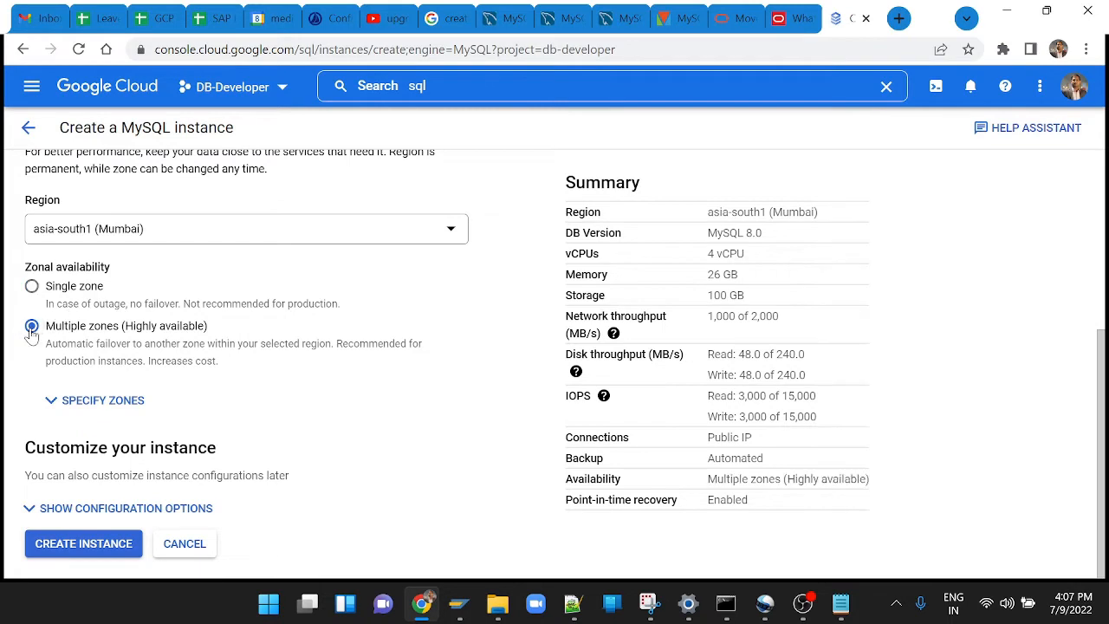
pyautogui.click(86, 405)
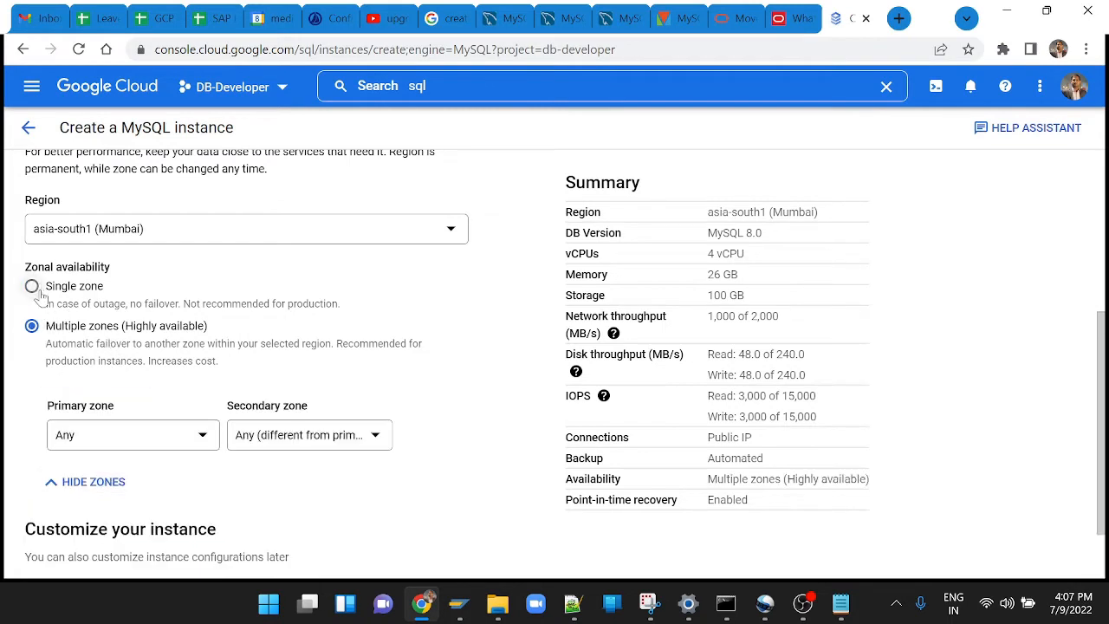
pyautogui.click(205, 440)
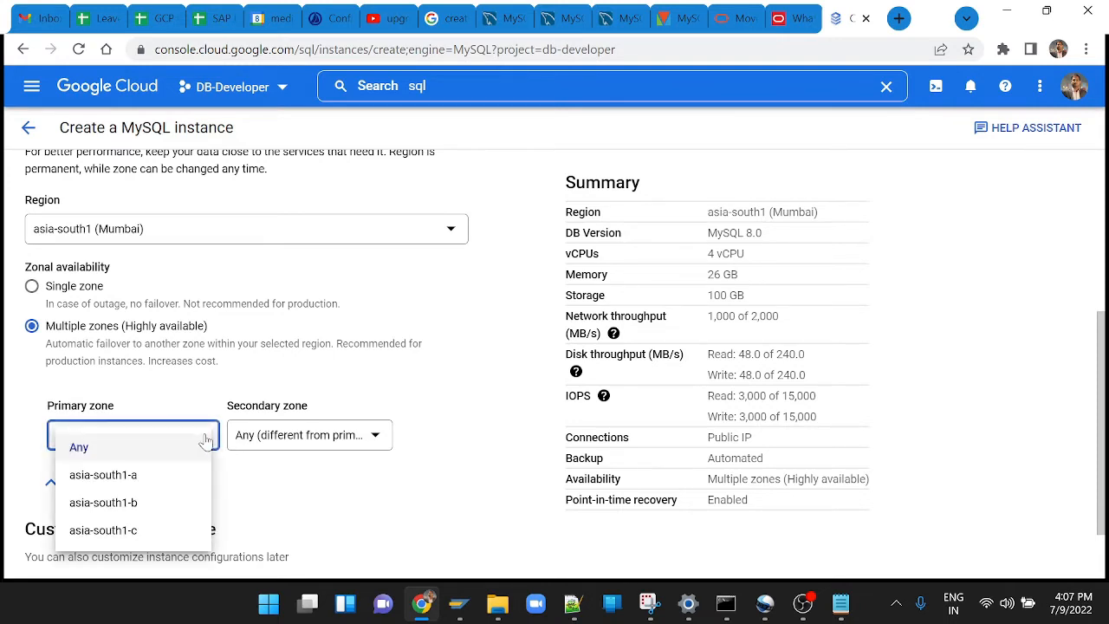
pyautogui.click(144, 453)
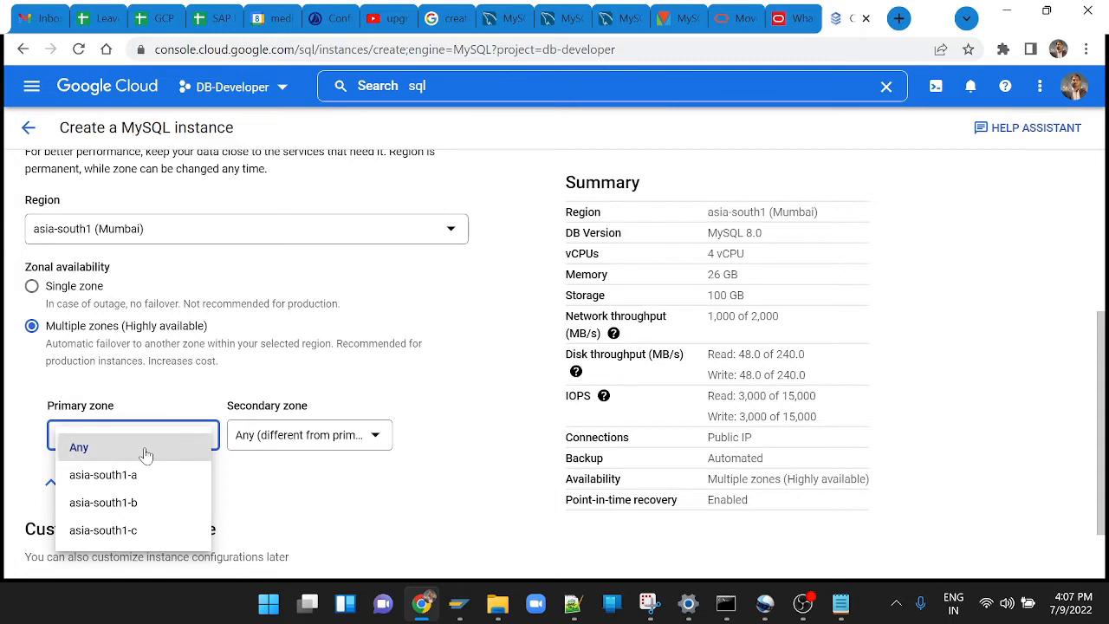
pyautogui.click(307, 440)
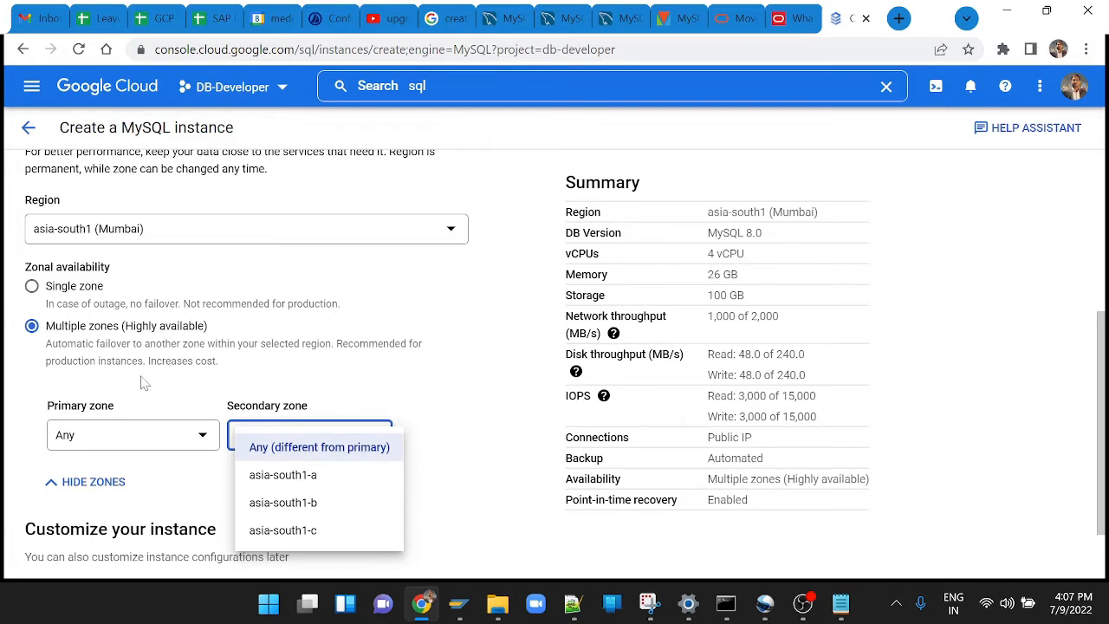
pyautogui.click(33, 292)
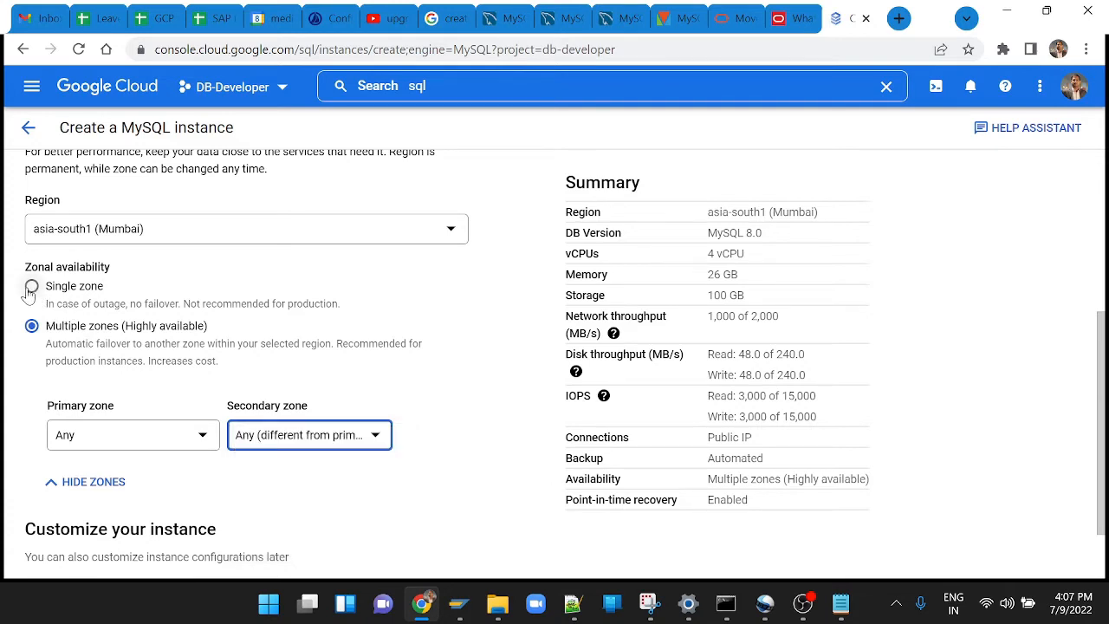
pyautogui.click(32, 293)
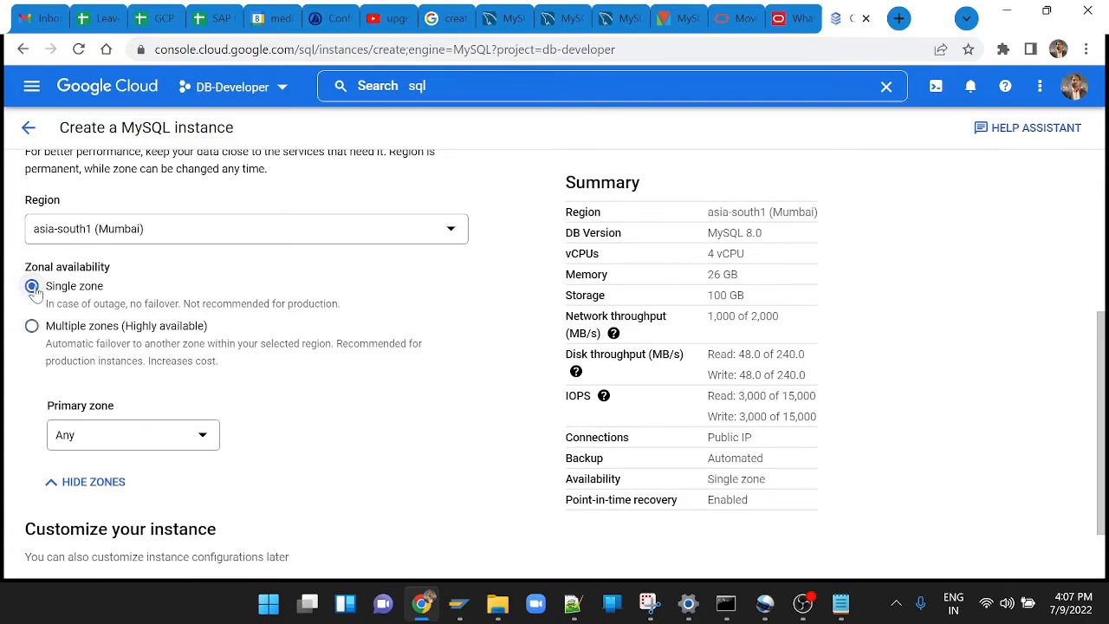
pyautogui.click(204, 439)
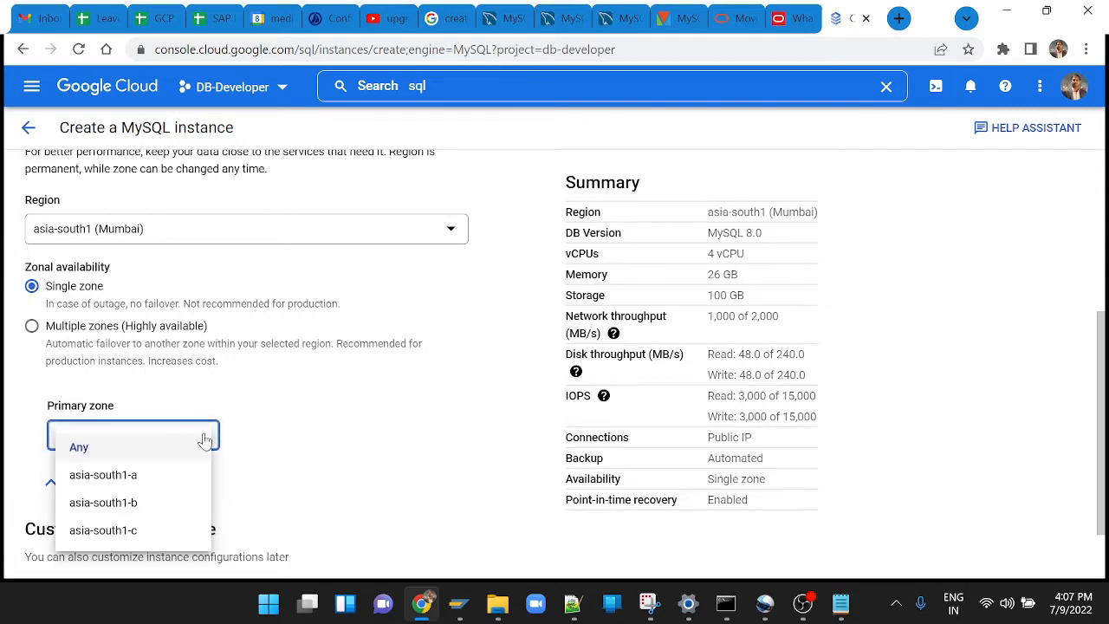
pyautogui.click(159, 478)
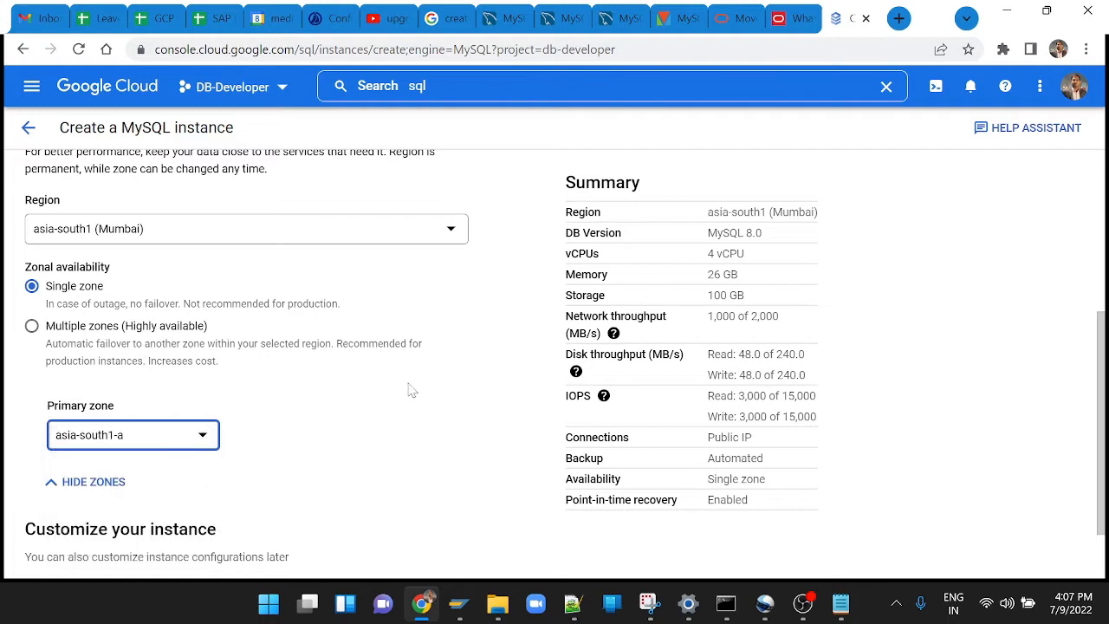
pyautogui.scroll(-1, 403, 388)
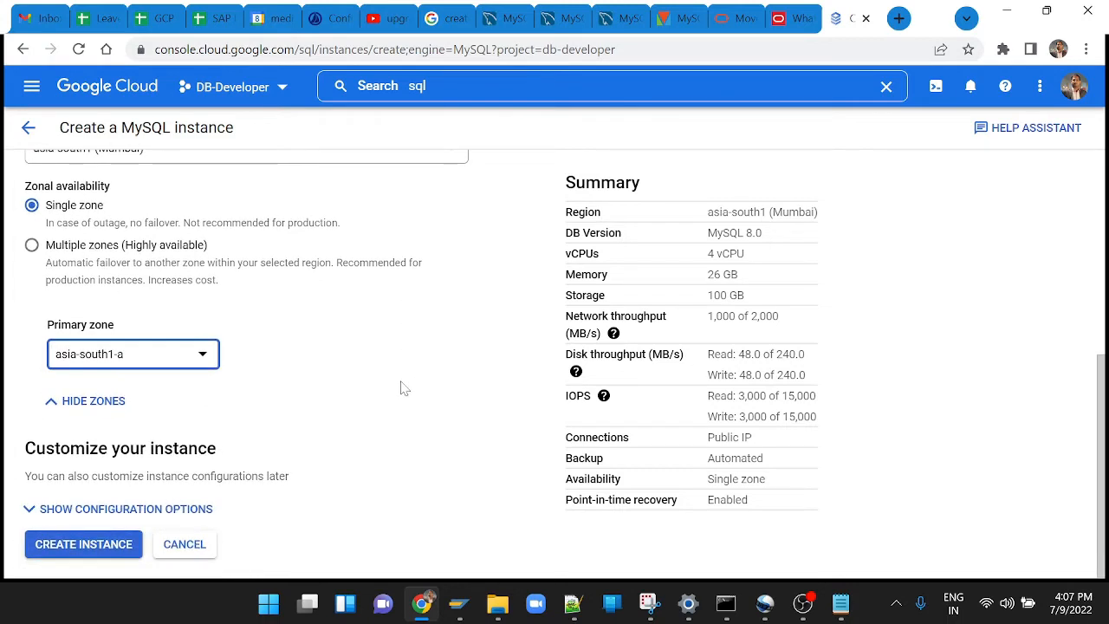
# Switch the machine type to Custom with 1 vCPU core (3.75 GB memory)
pyautogui.click(110, 513)
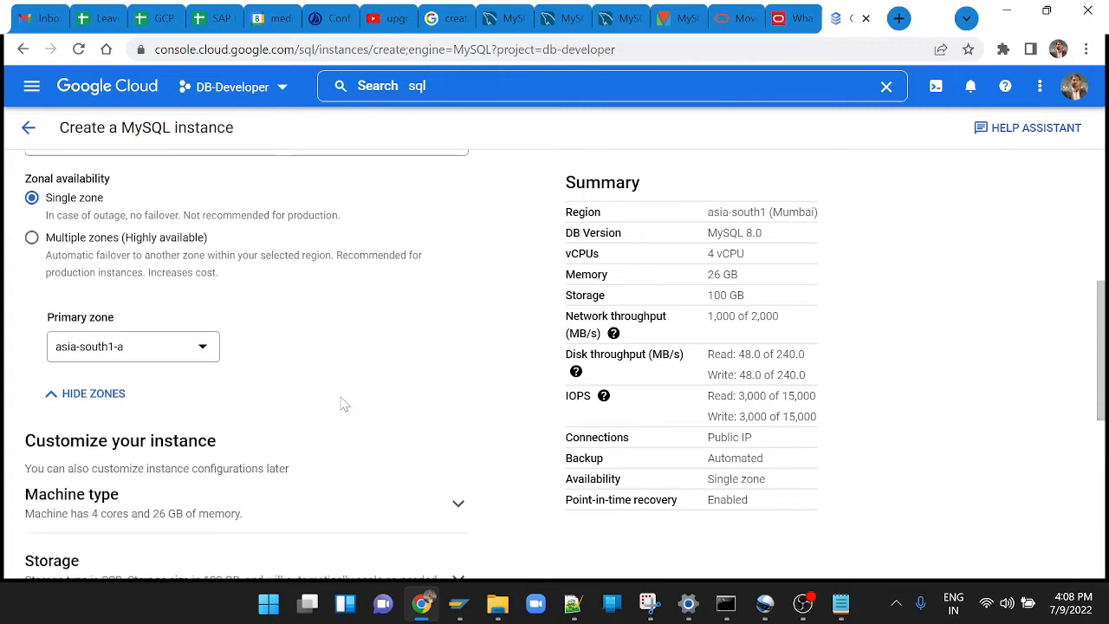
pyautogui.scroll(-2, 338, 407)
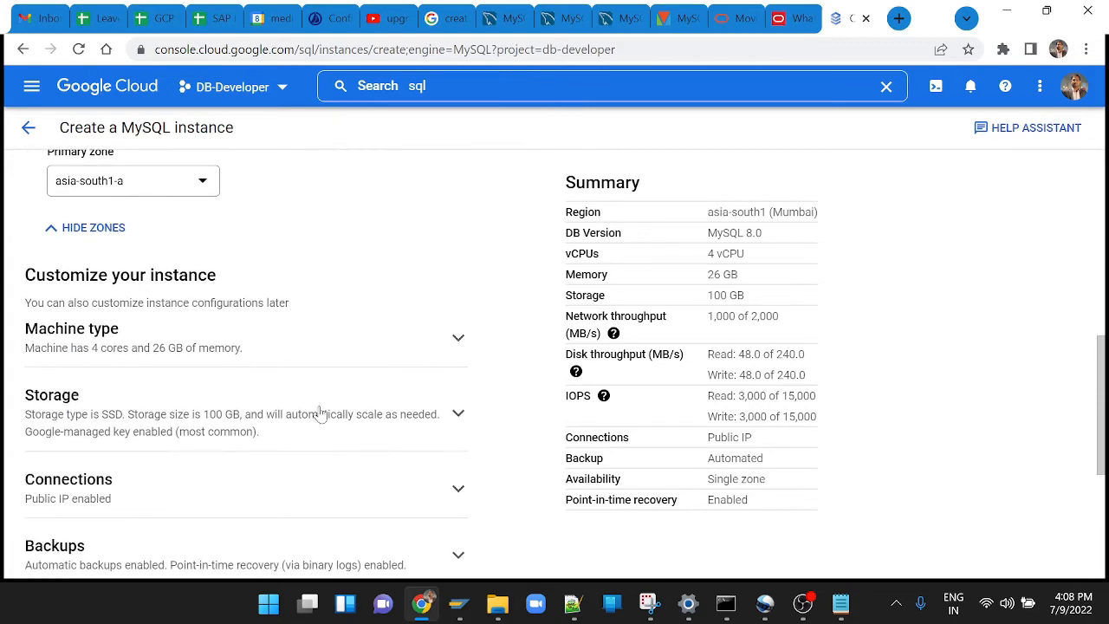
pyautogui.click(461, 343)
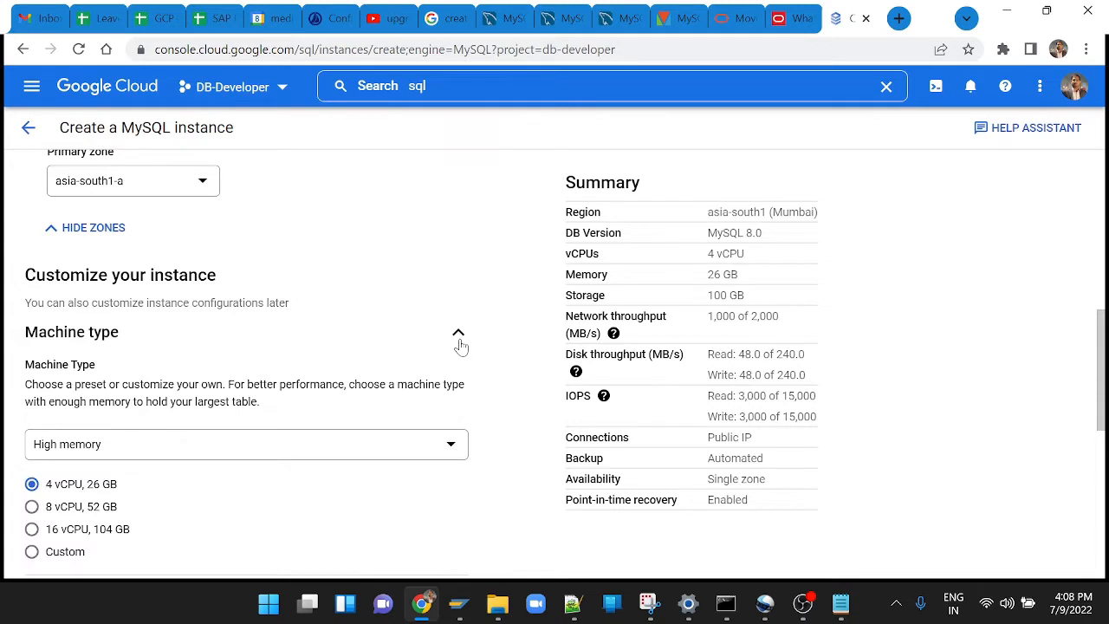
pyautogui.scroll(-1, 164, 381)
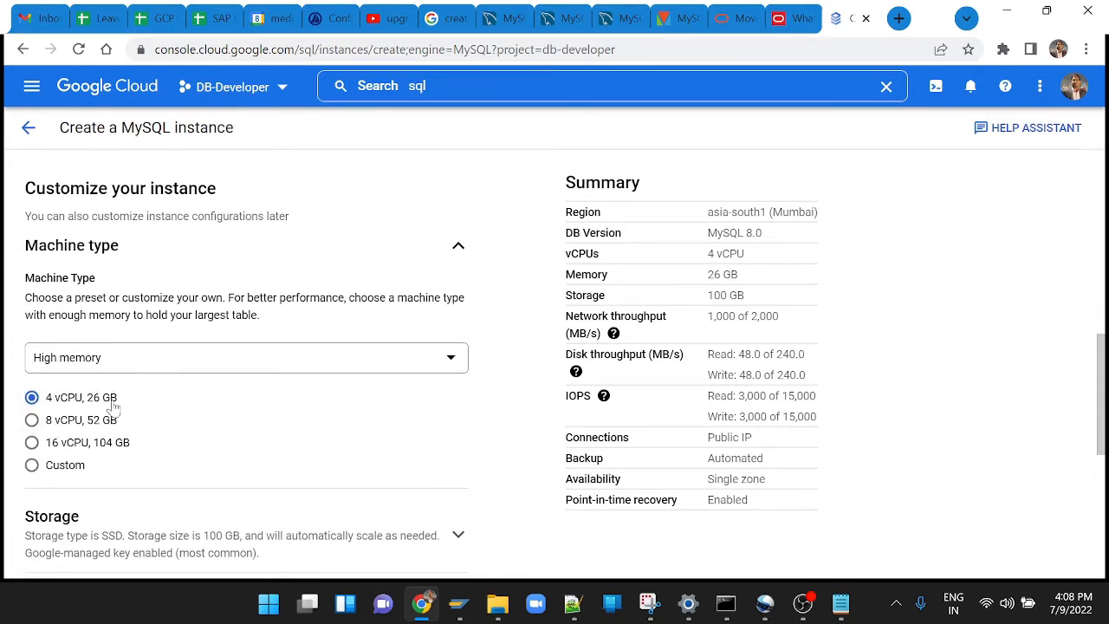
pyautogui.click(451, 362)
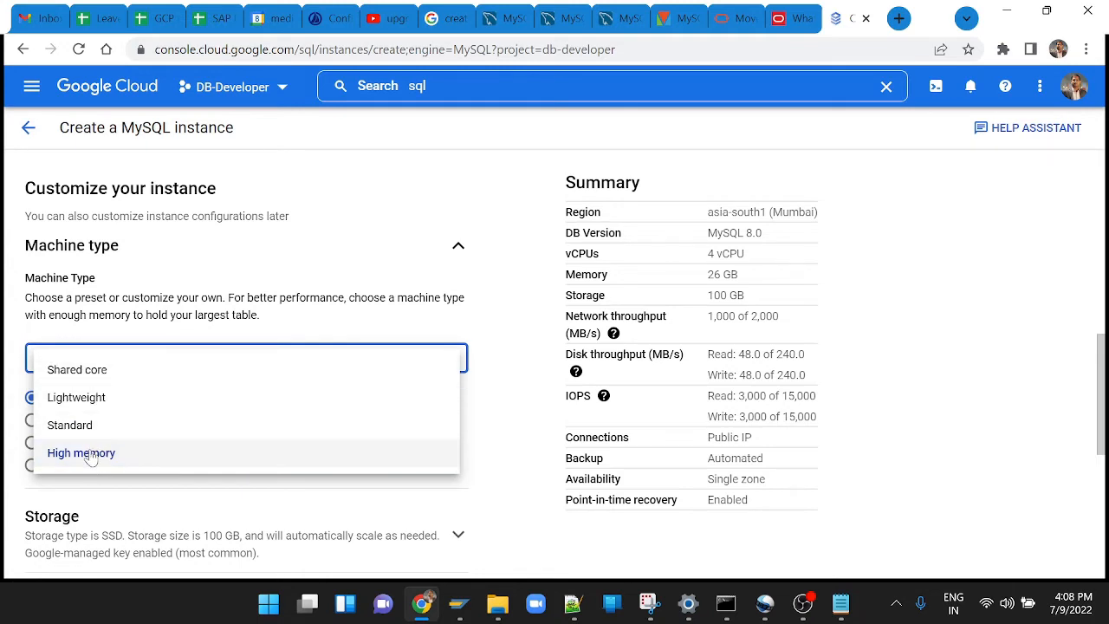
pyautogui.click(449, 314)
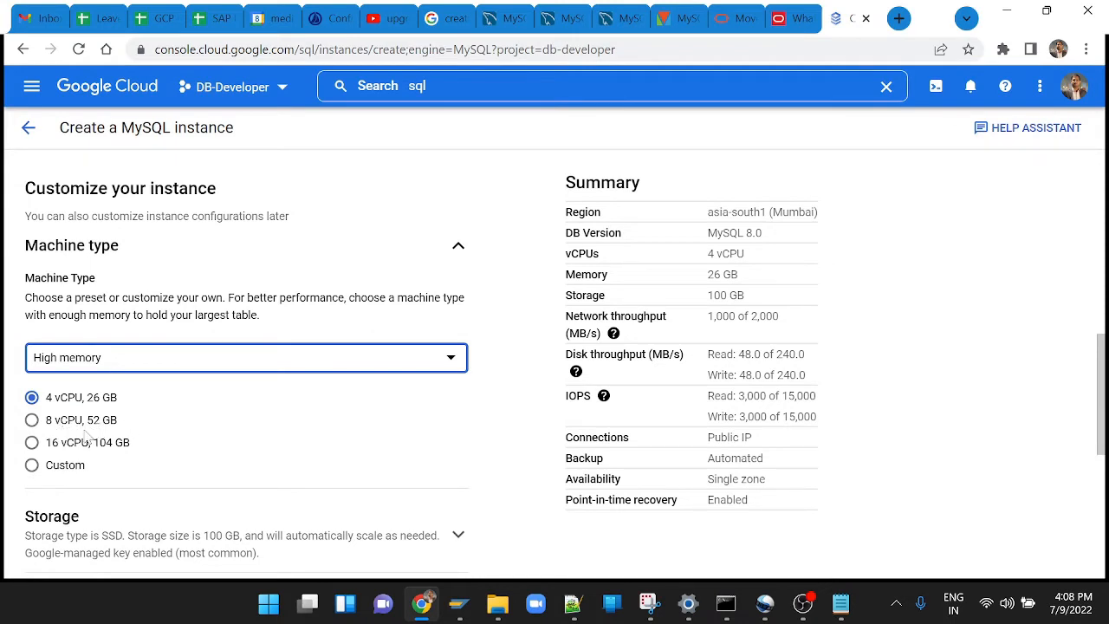
pyautogui.click(32, 468)
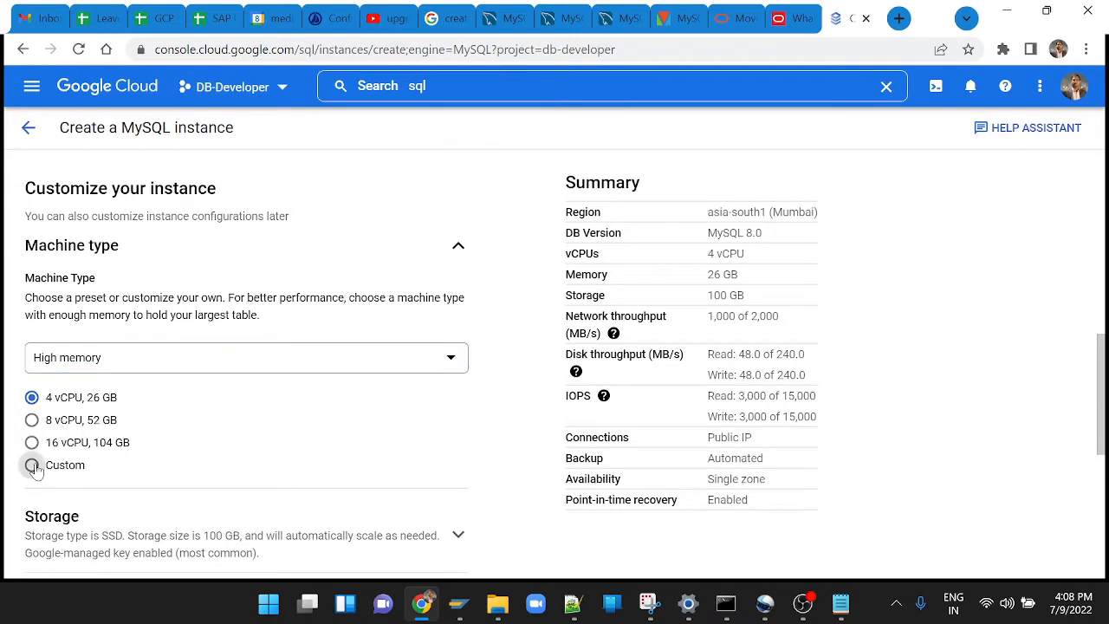
pyautogui.scroll(-1, 116, 435)
pyautogui.click(78, 422)
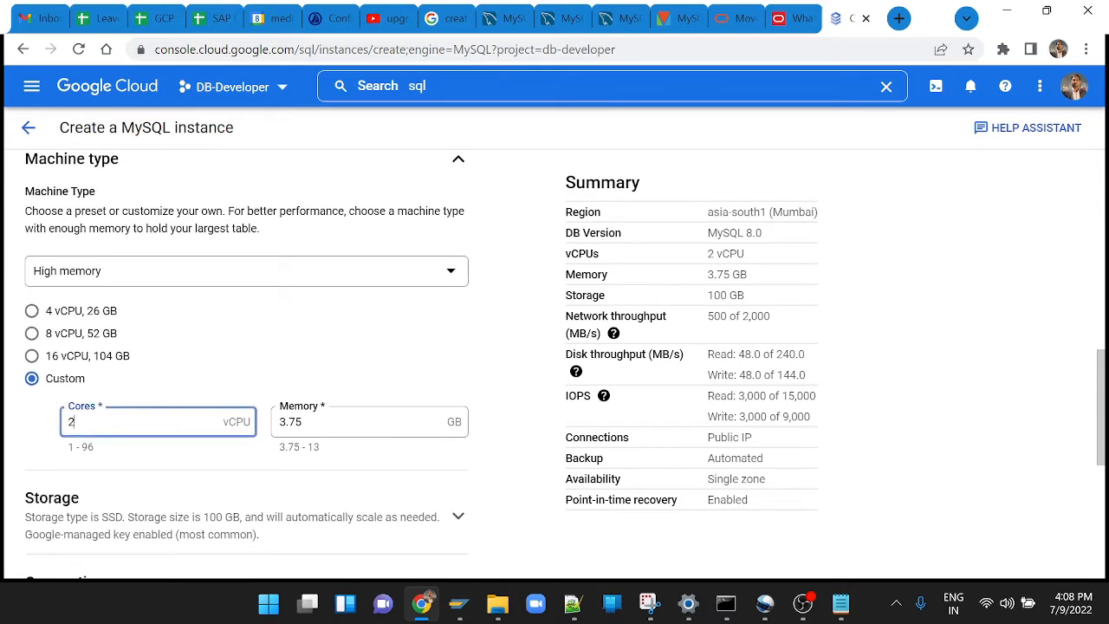
pyautogui.press('BackSpace')
pyautogui.write('1')
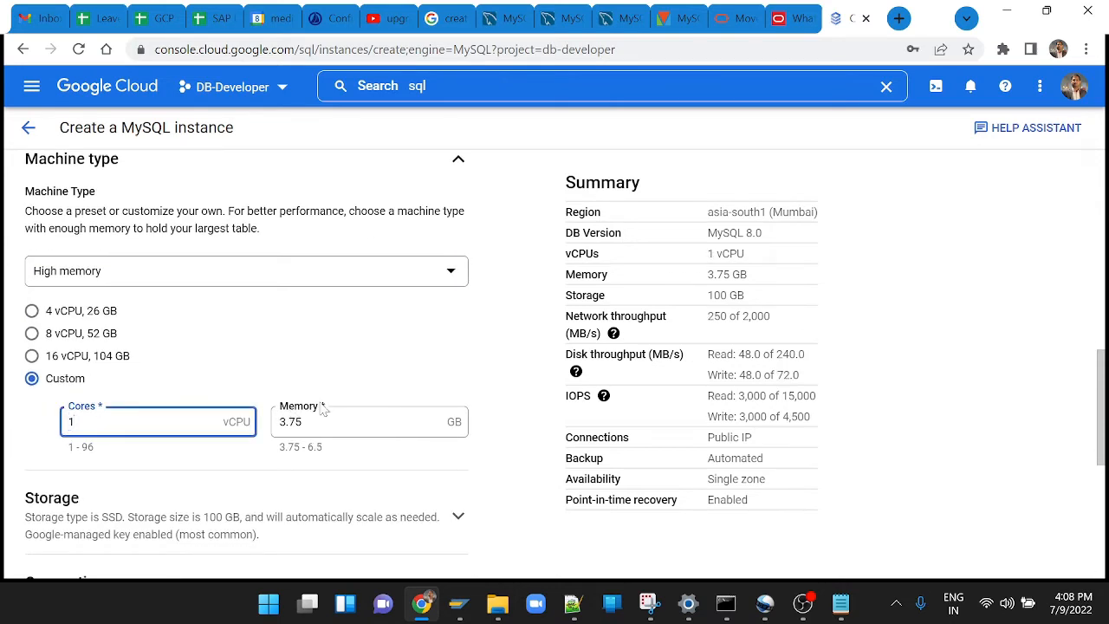
pyautogui.press('Tab')
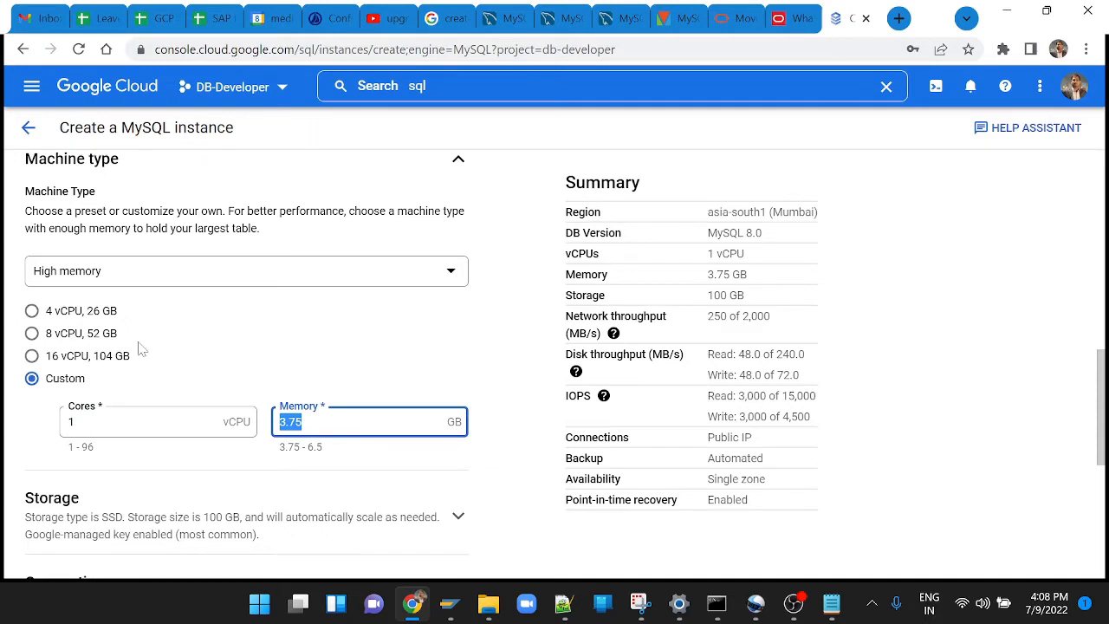
# Set the storage capacity to 10 GB
pyautogui.scroll(-2, 141, 348)
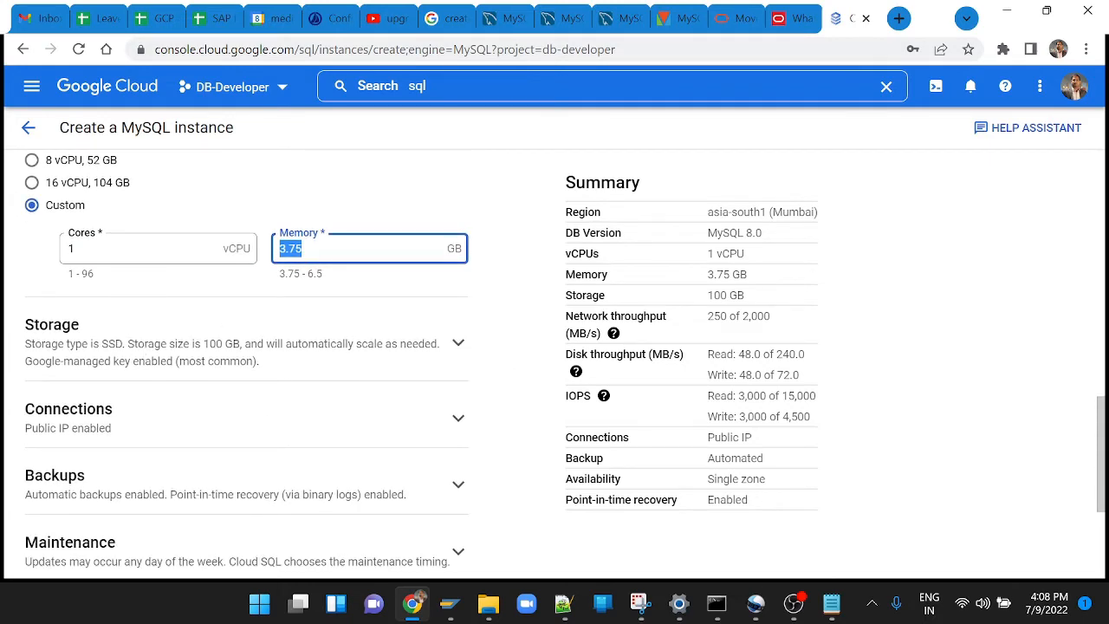
pyautogui.scroll(1, 260, 173)
pyautogui.scroll(-1, 330, 286)
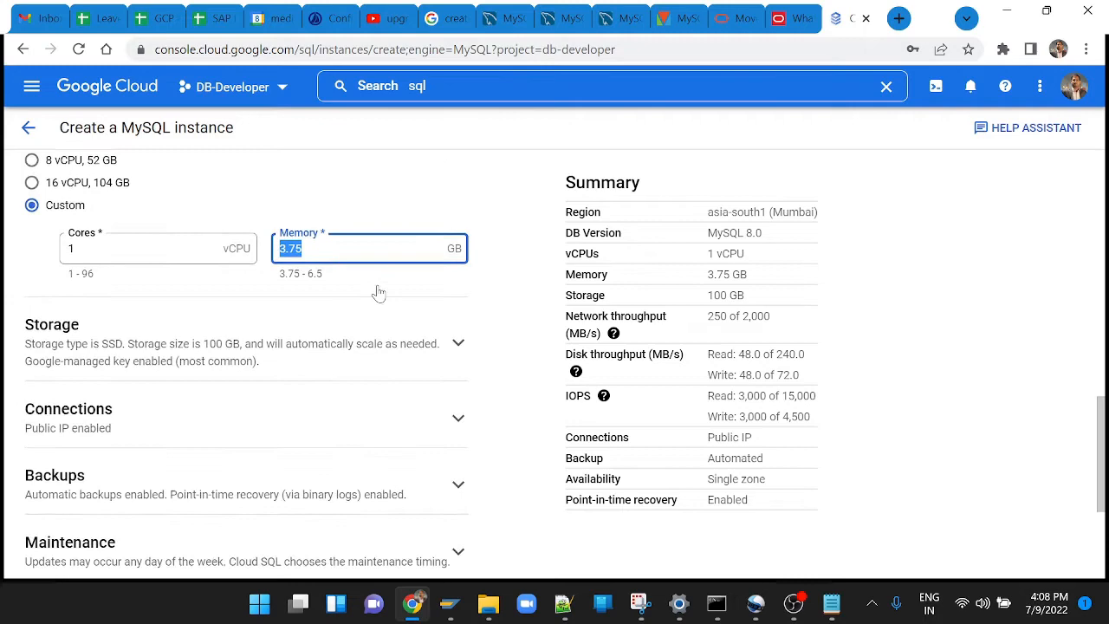
pyautogui.click(459, 345)
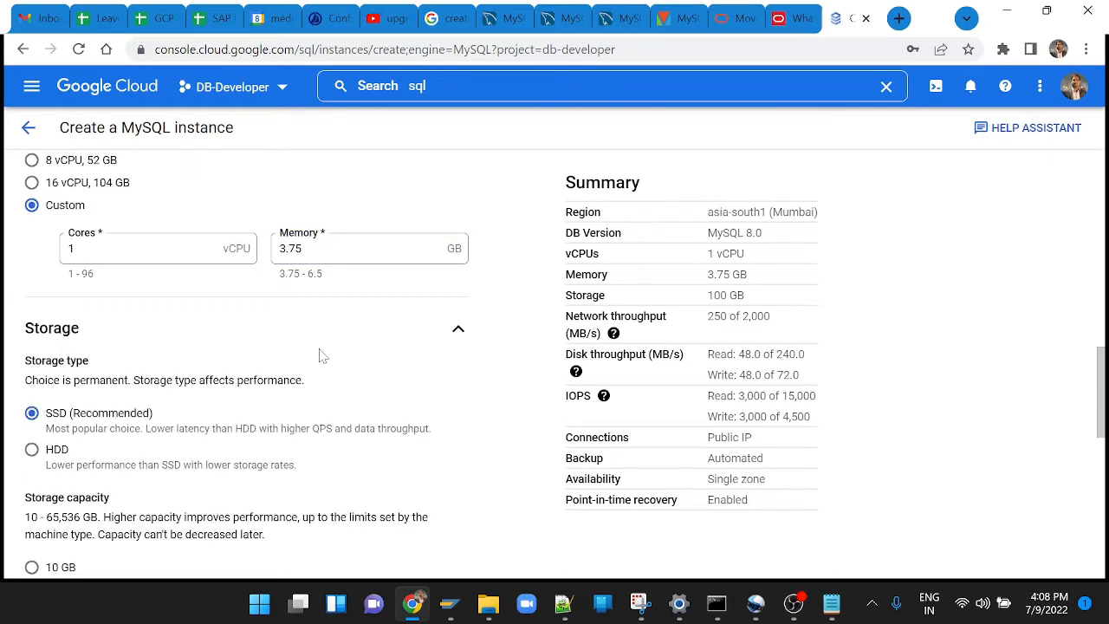
pyautogui.scroll(-2, 317, 353)
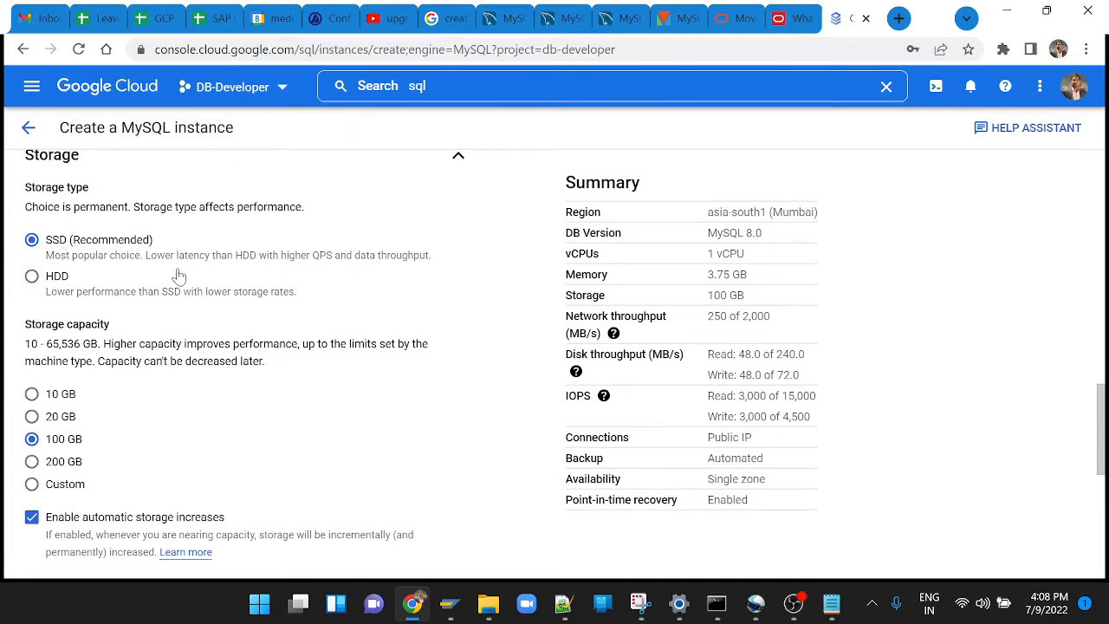
pyautogui.scroll(-1, 38, 310)
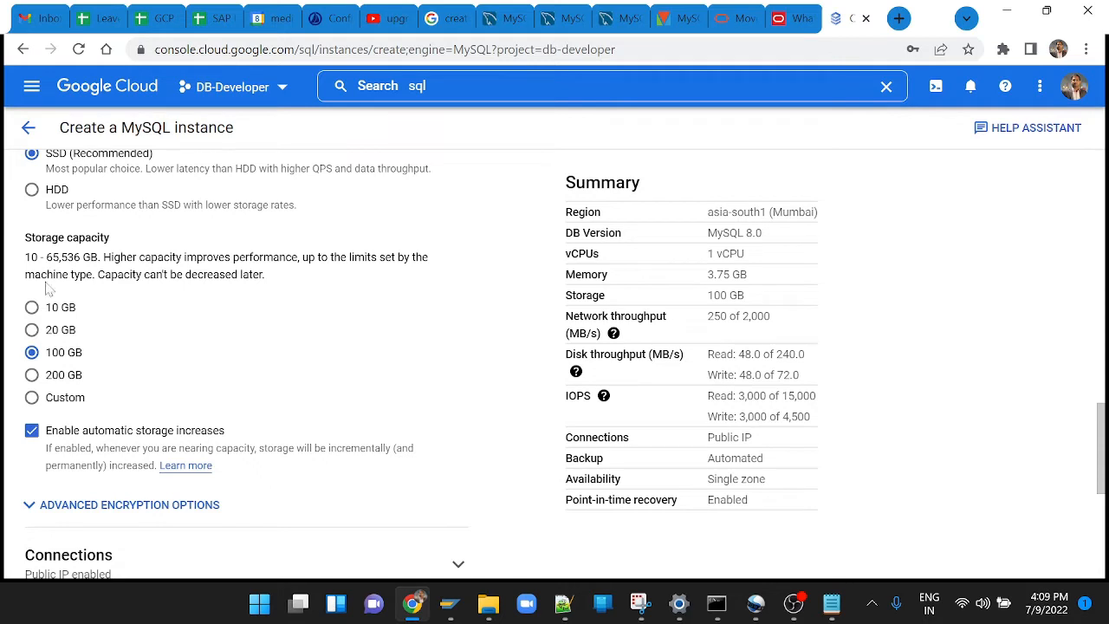
pyautogui.click(33, 312)
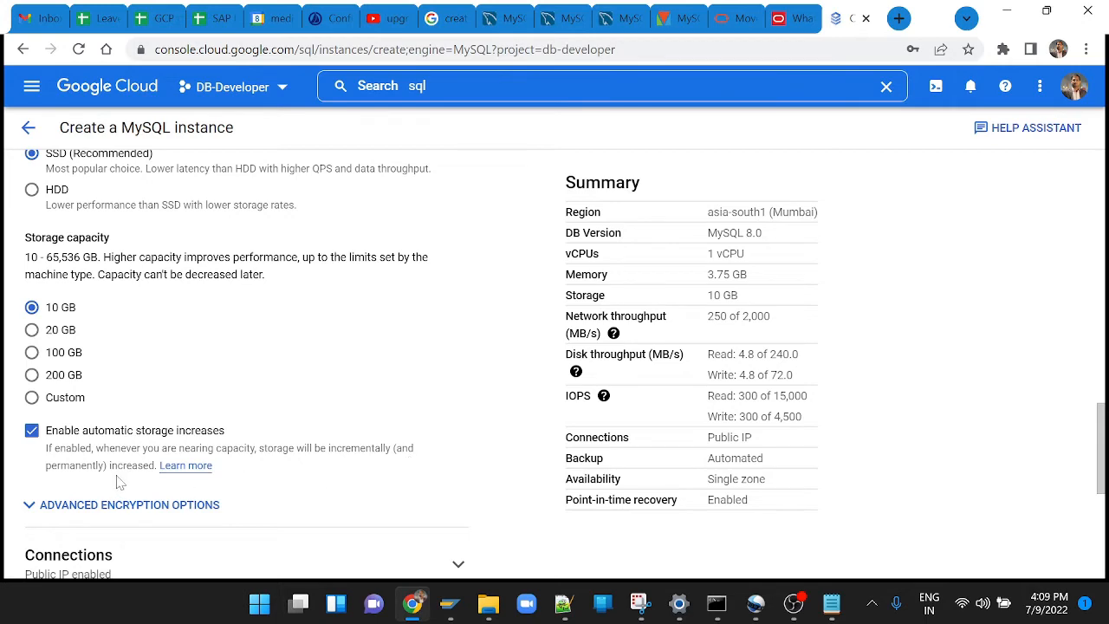
pyautogui.scroll(-2, 128, 485)
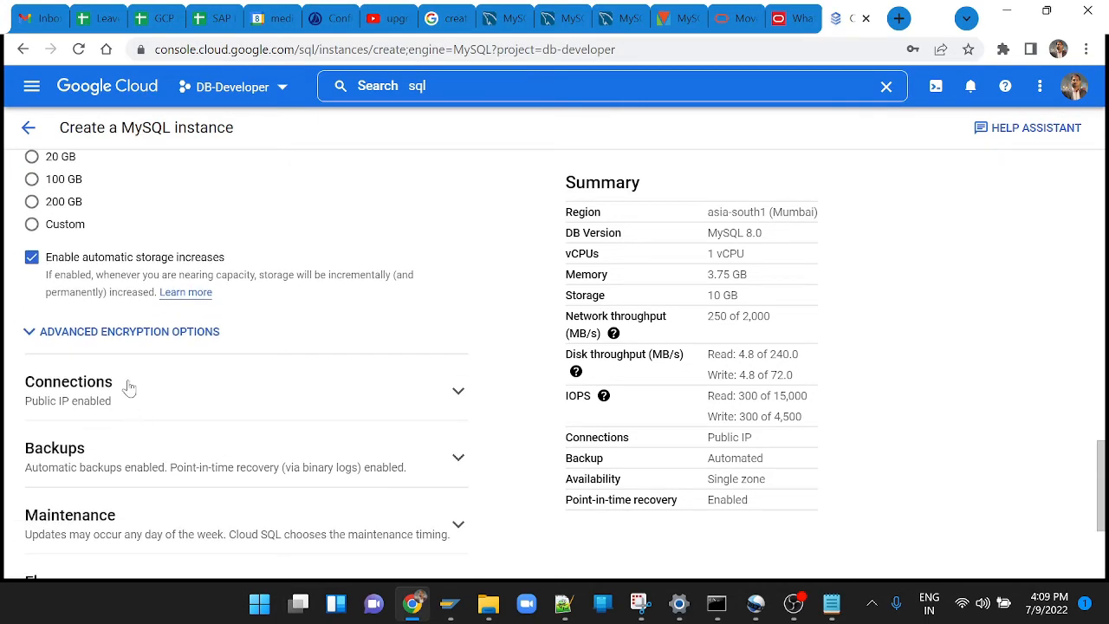
pyautogui.click(114, 332)
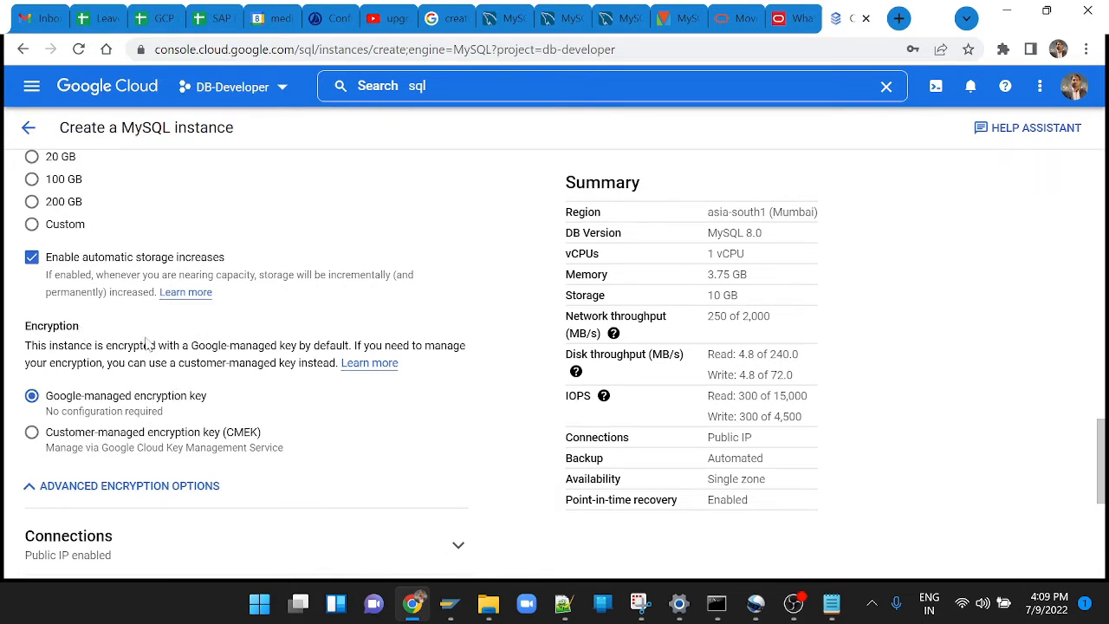
pyautogui.click(134, 487)
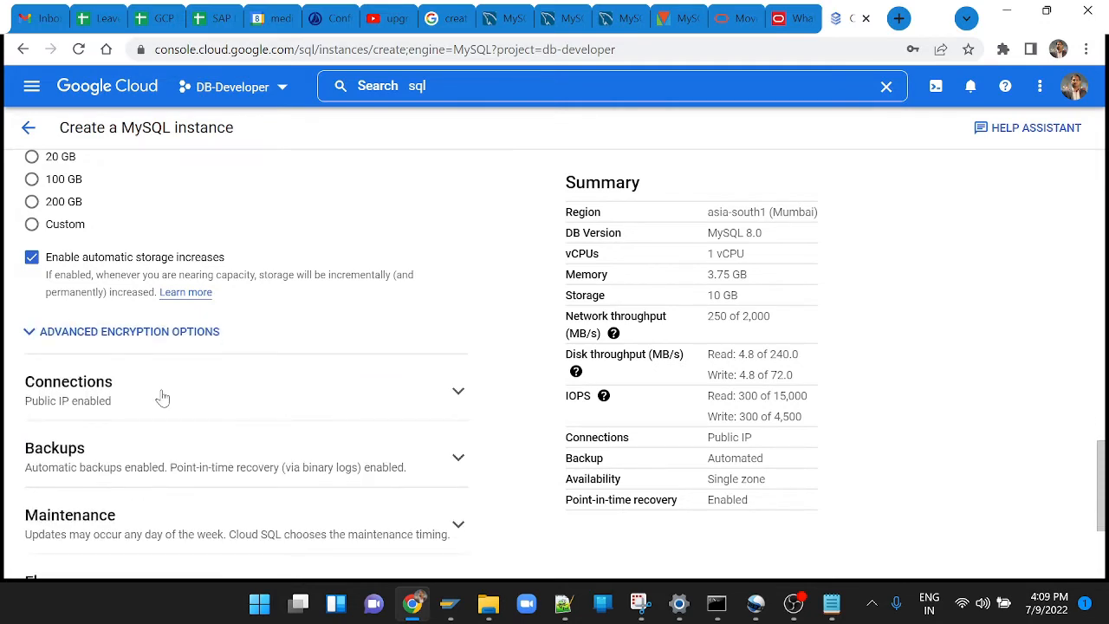
pyautogui.scroll(-1, 153, 416)
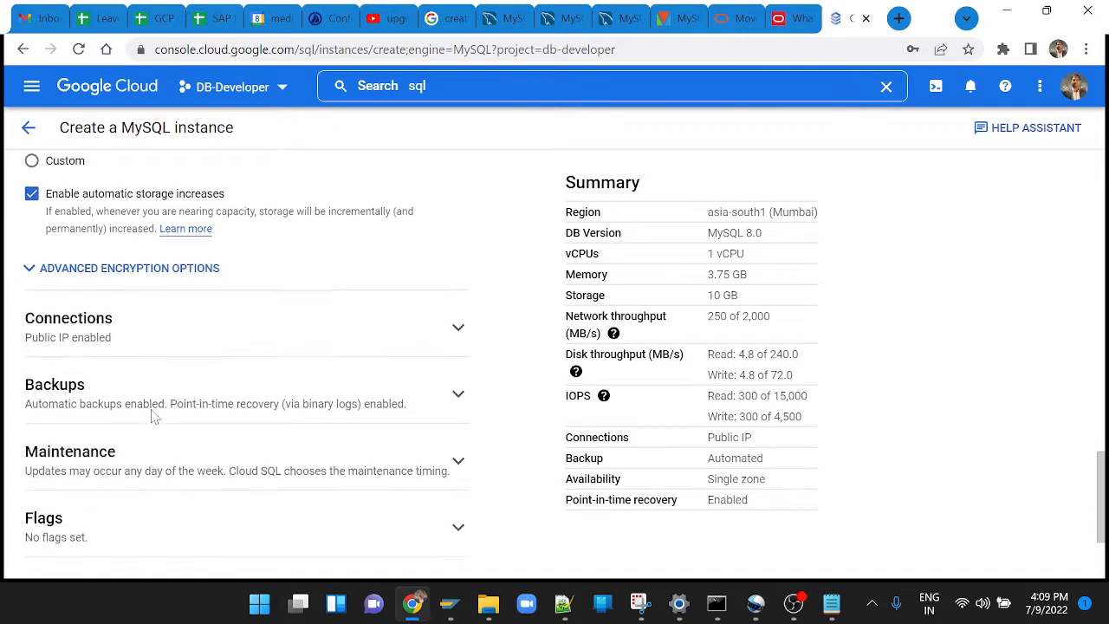
pyautogui.click(167, 301)
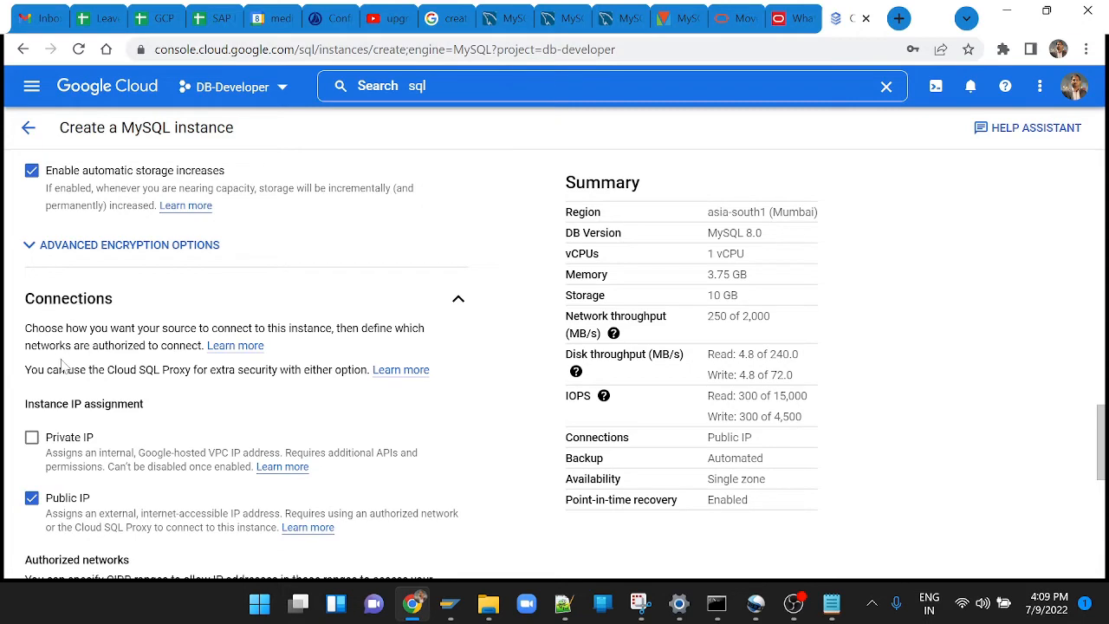
pyautogui.scroll(-2, 65, 364)
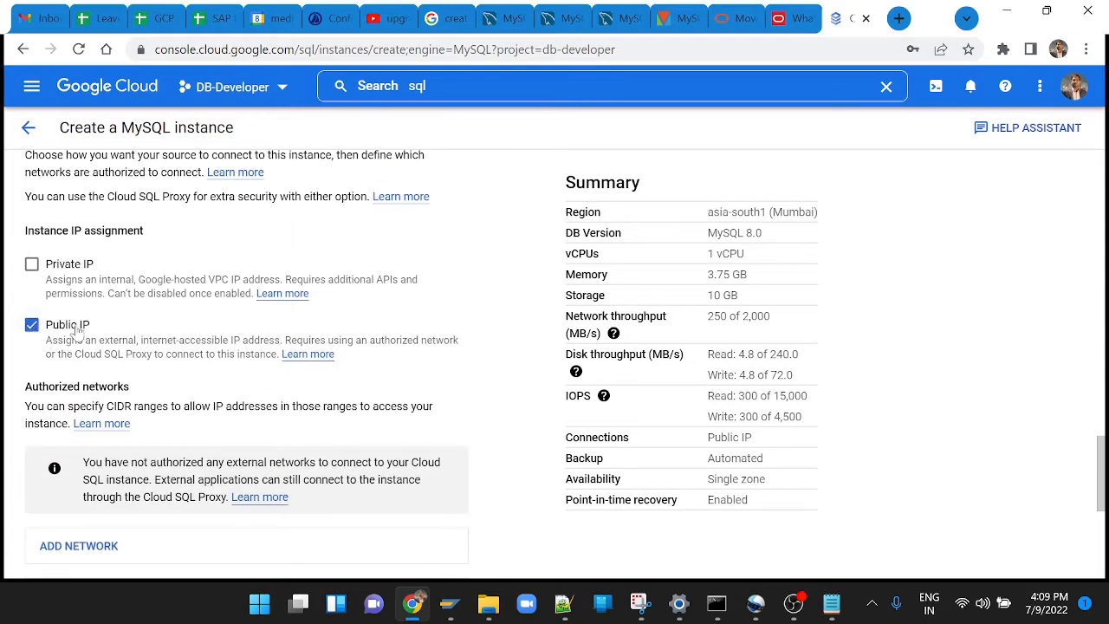
pyautogui.scroll(1, 154, 284)
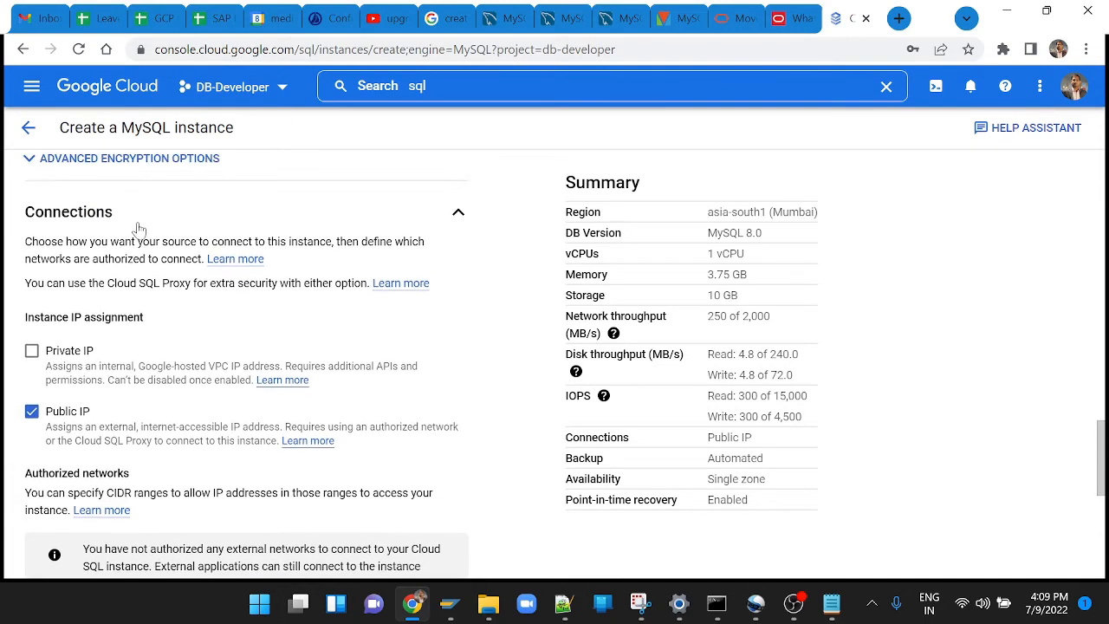
pyautogui.click(144, 216)
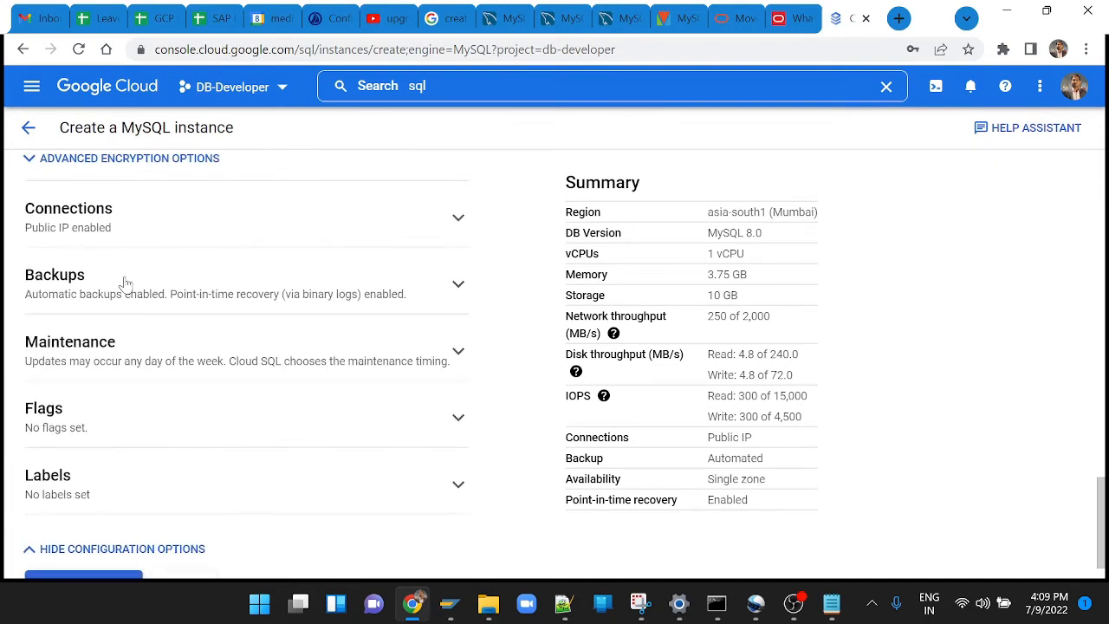
pyautogui.click(125, 281)
pyautogui.scroll(-1, 111, 378)
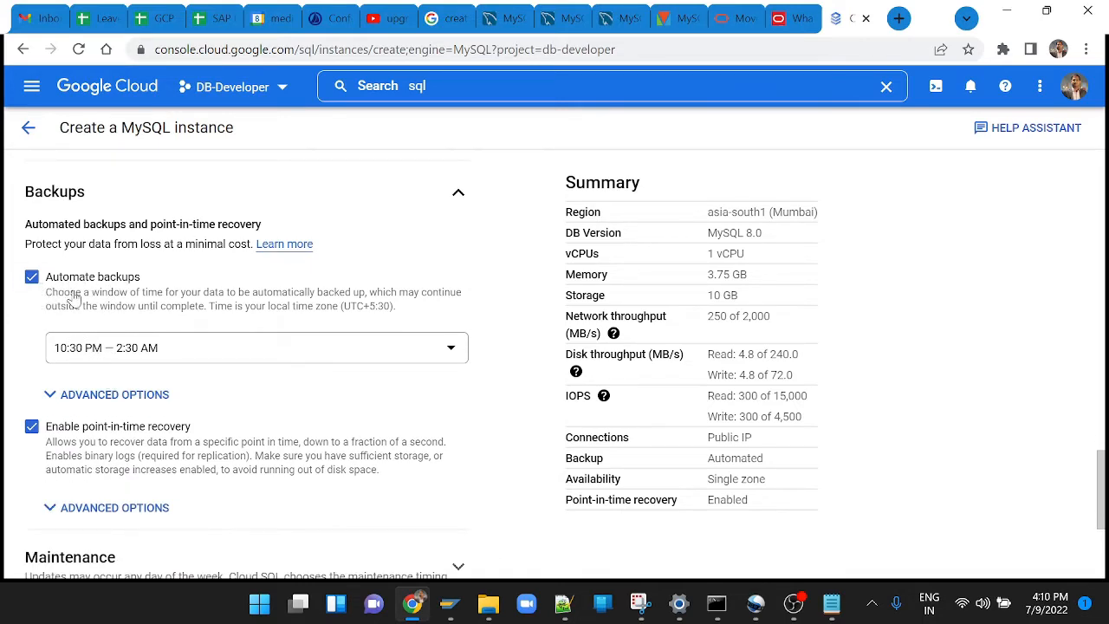
pyautogui.scroll(-1, 153, 364)
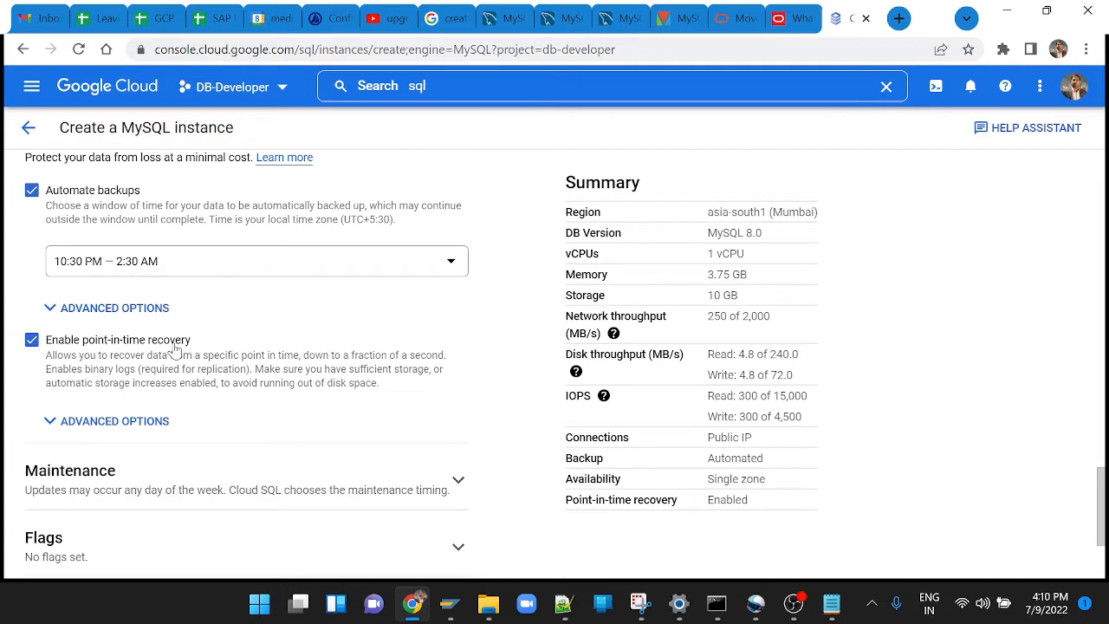
pyautogui.scroll(2, 198, 395)
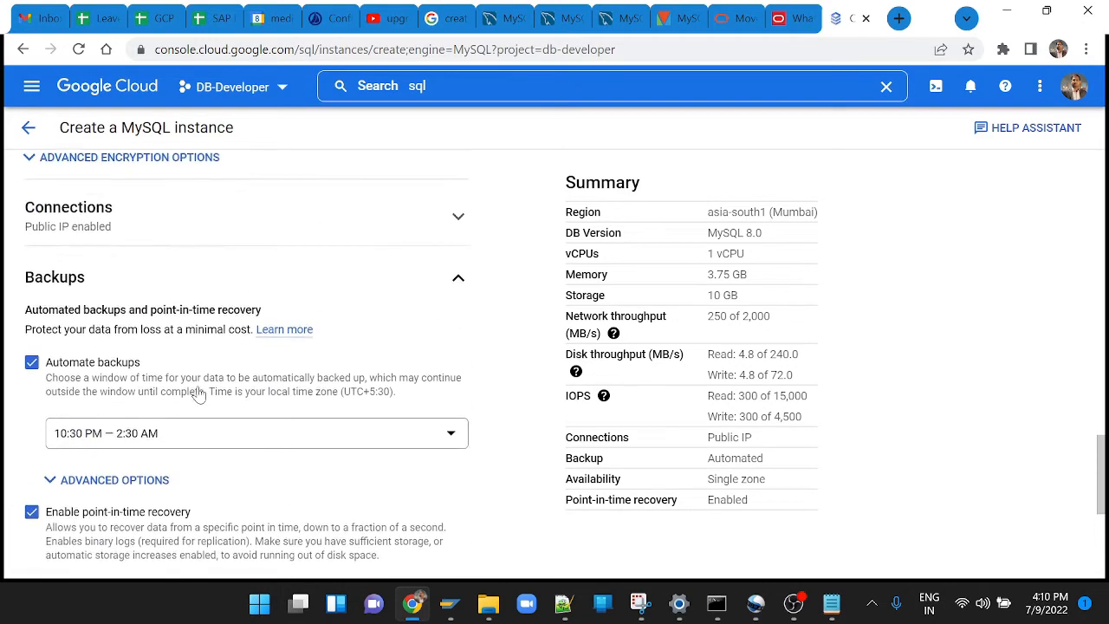
pyautogui.click(131, 279)
# Keep the maintenance window at Any window and the order of update at Any
pyautogui.click(114, 348)
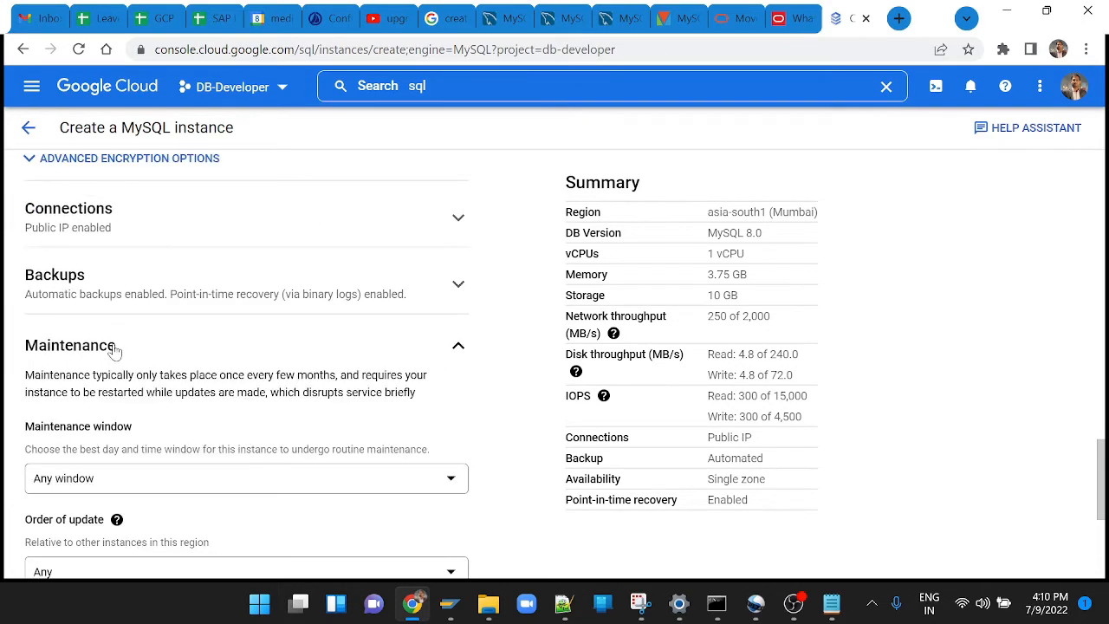
pyautogui.scroll(-1, 130, 394)
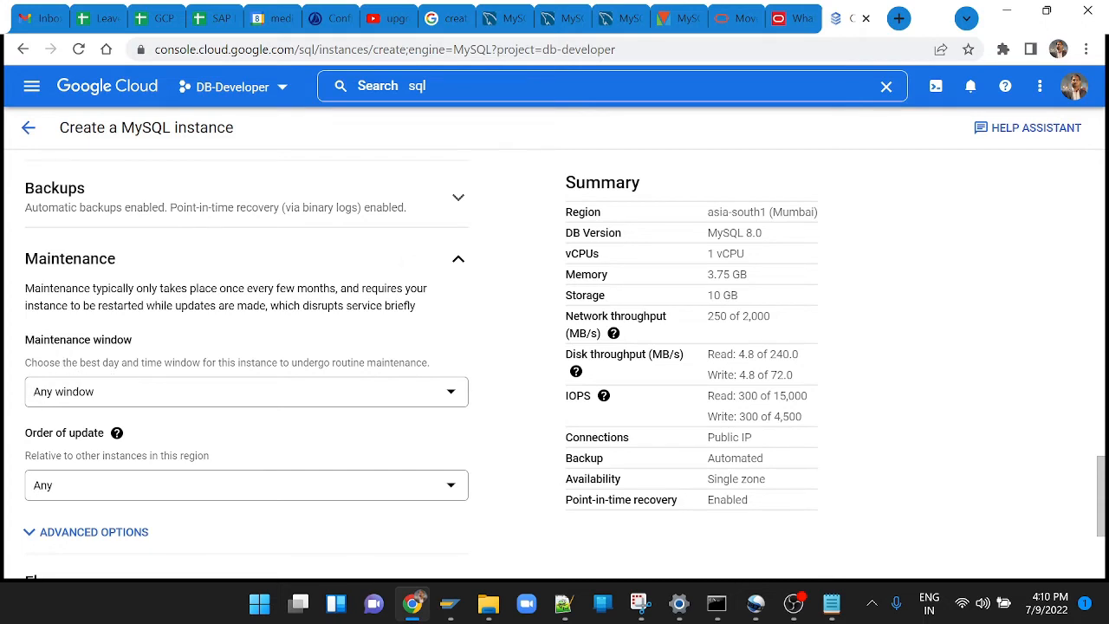
pyautogui.click(458, 395)
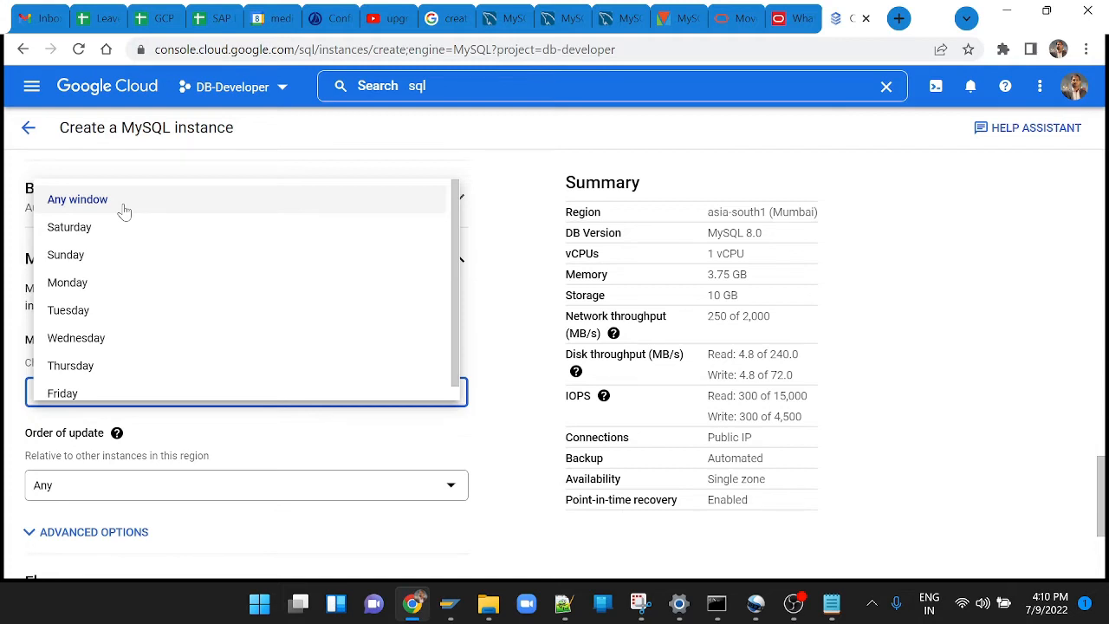
pyautogui.scroll(-1, 187, 339)
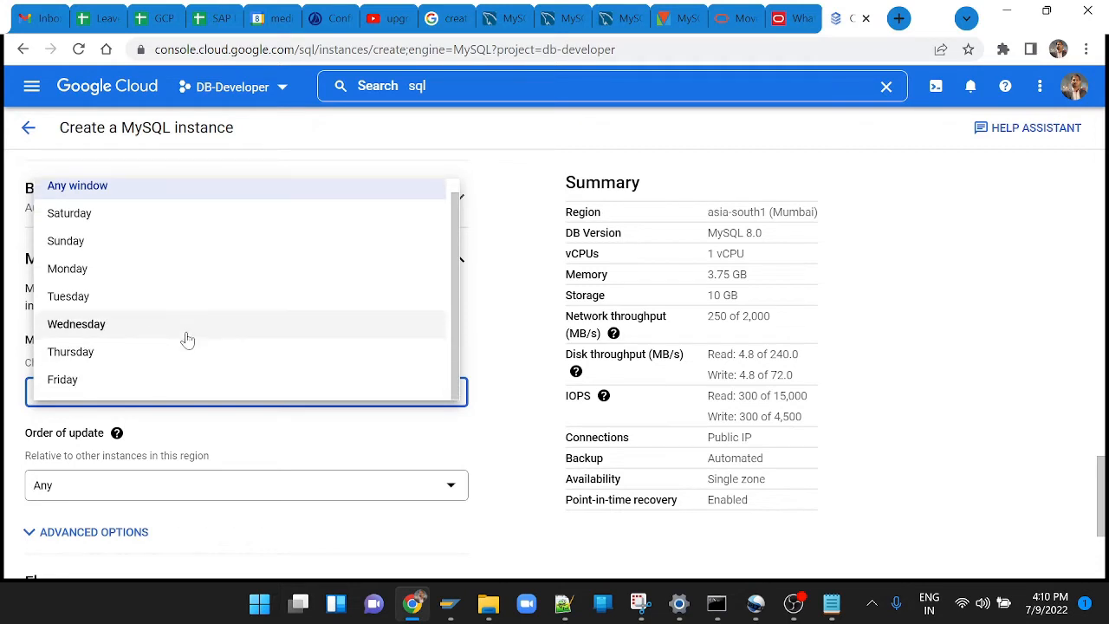
pyautogui.click(442, 454)
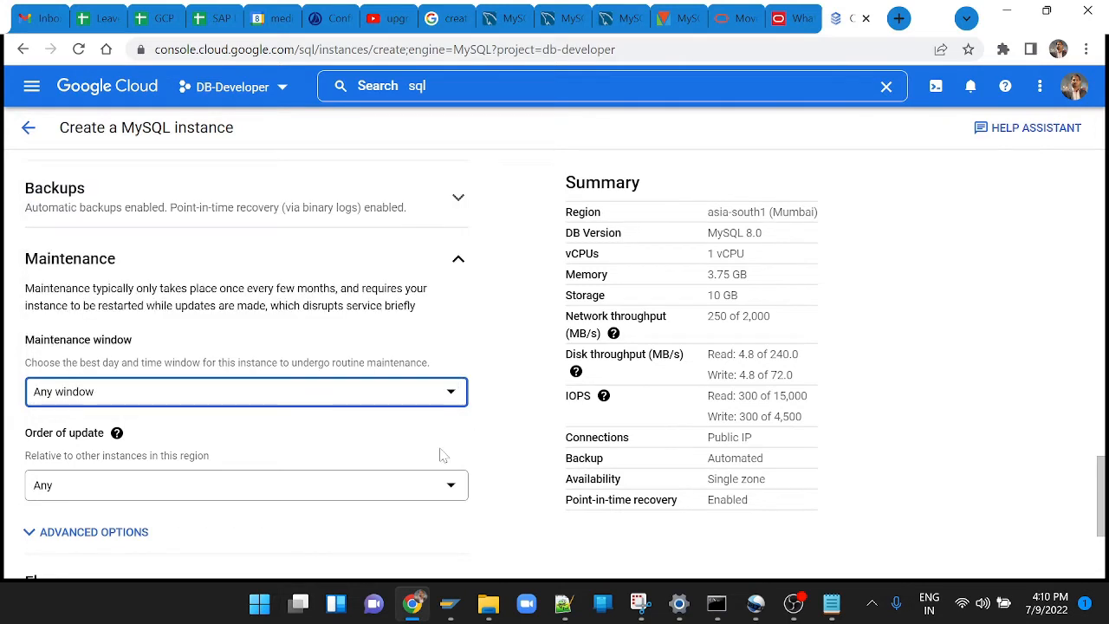
pyautogui.click(77, 484)
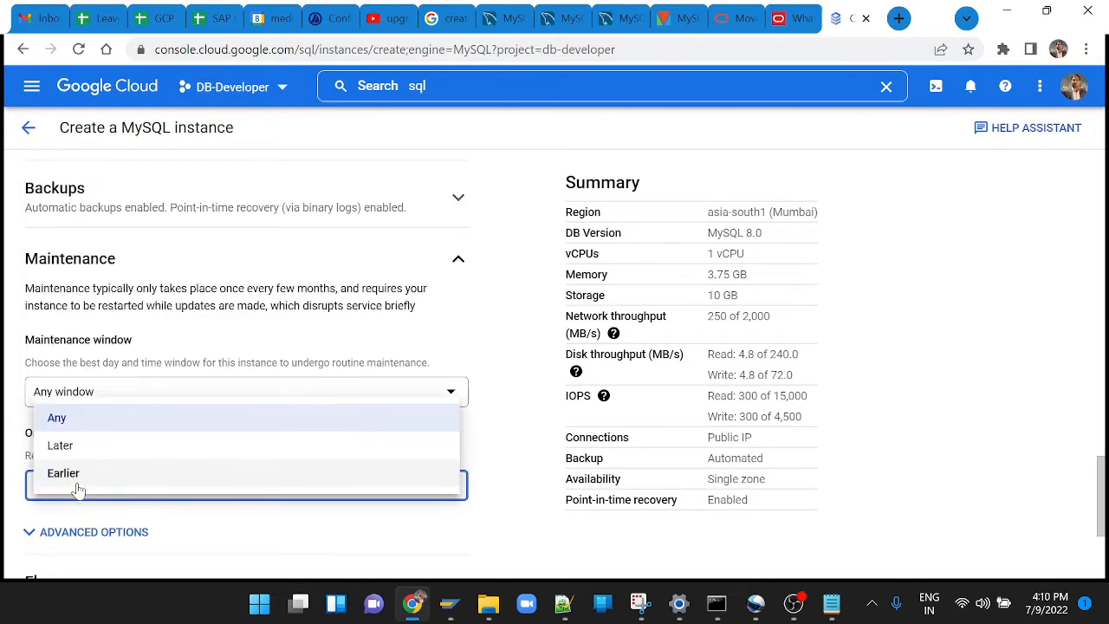
pyautogui.click(492, 454)
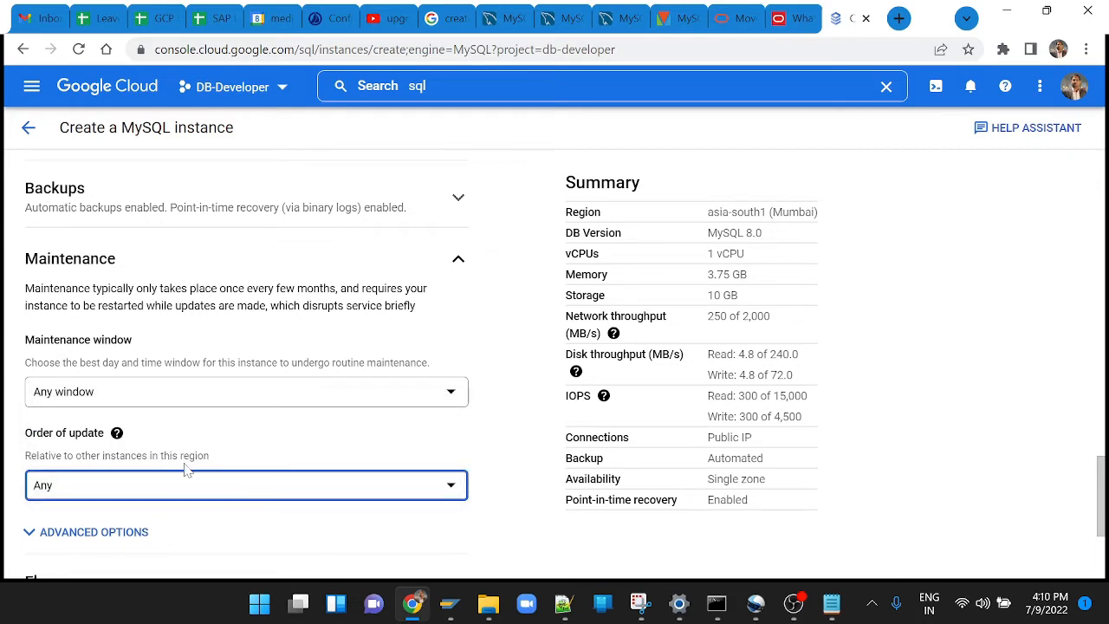
pyautogui.click(168, 489)
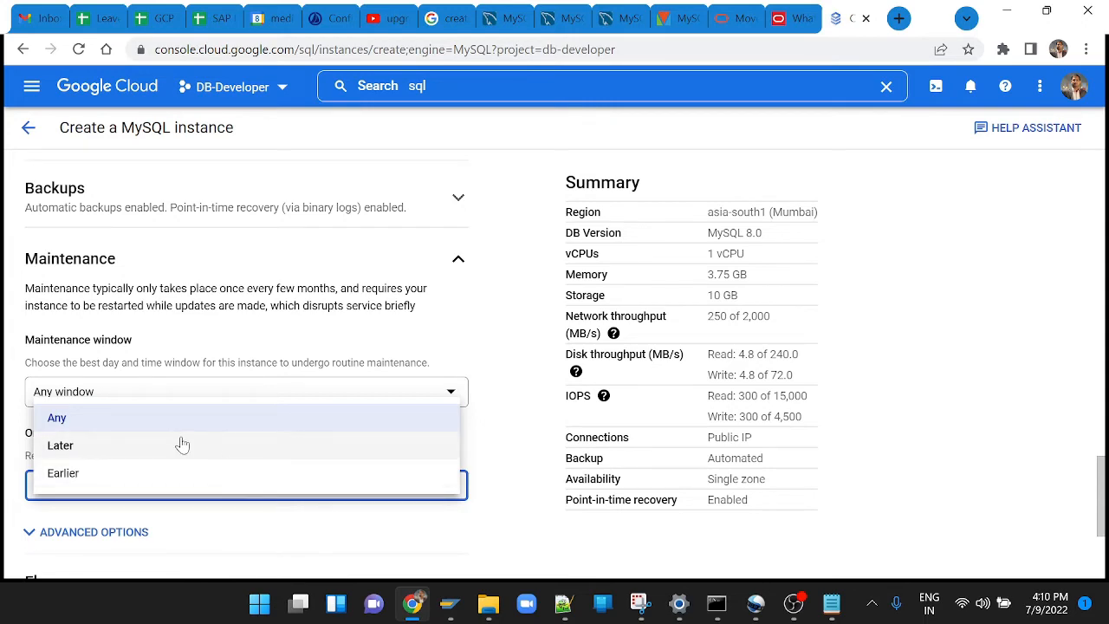
pyautogui.click(511, 444)
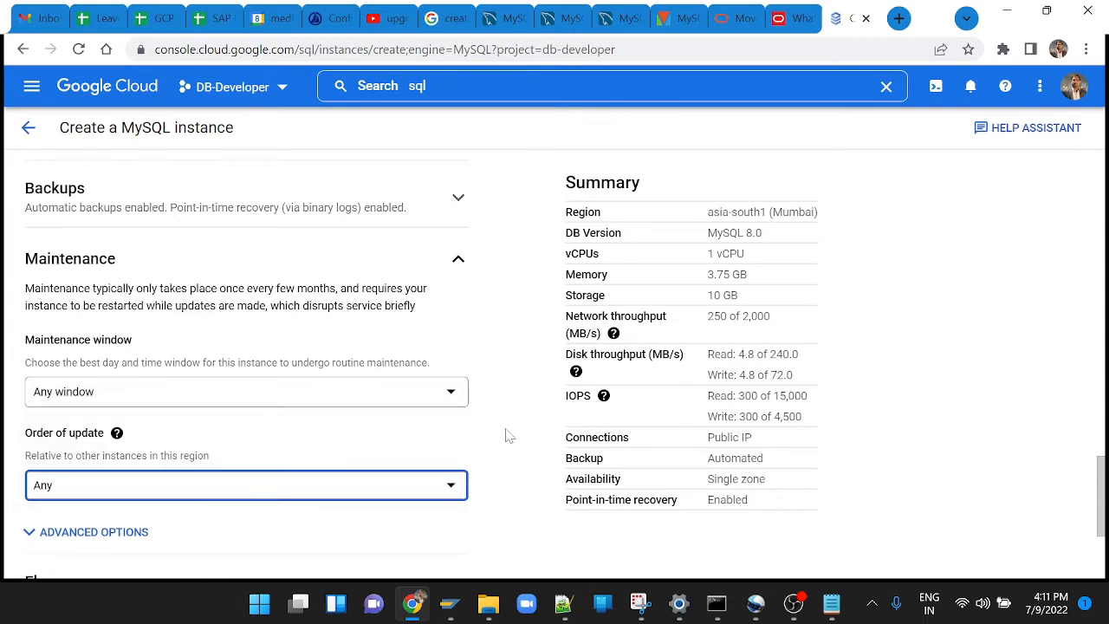
pyautogui.scroll(-2, 148, 419)
pyautogui.scroll(-1, 121, 386)
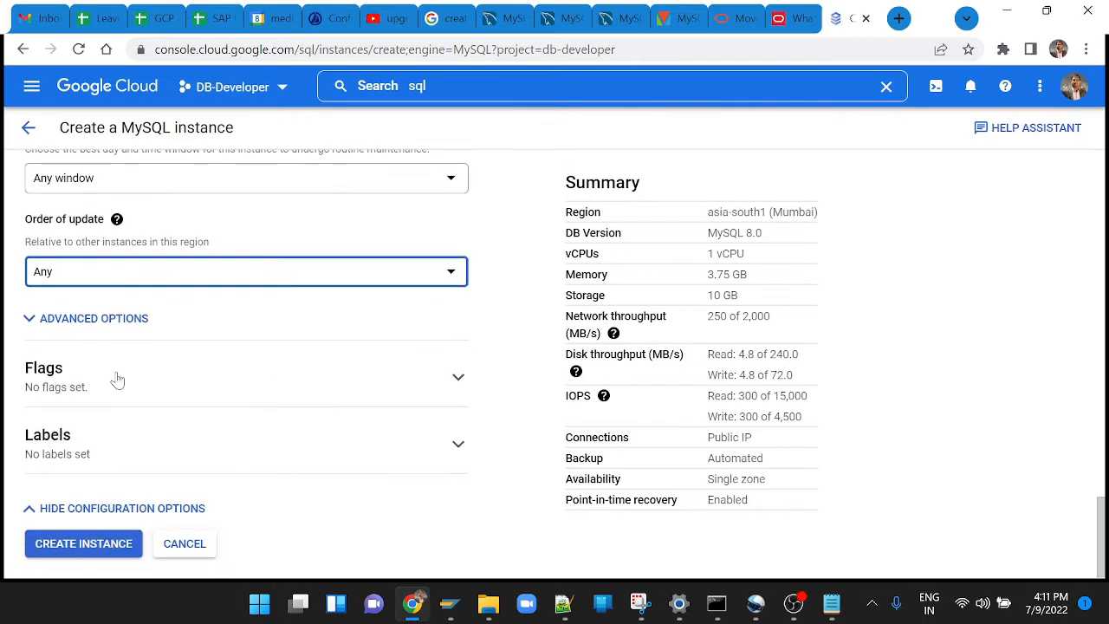
# Browse the available MySQL flags, then cancel the new flag so none is added
pyautogui.click(234, 376)
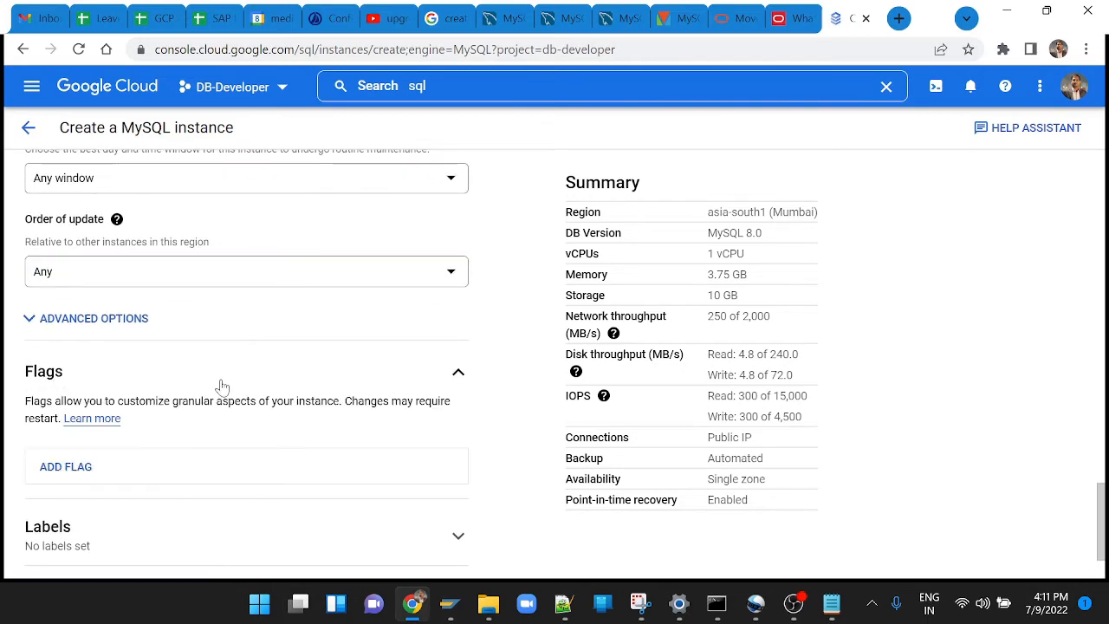
pyautogui.scroll(-1, 217, 385)
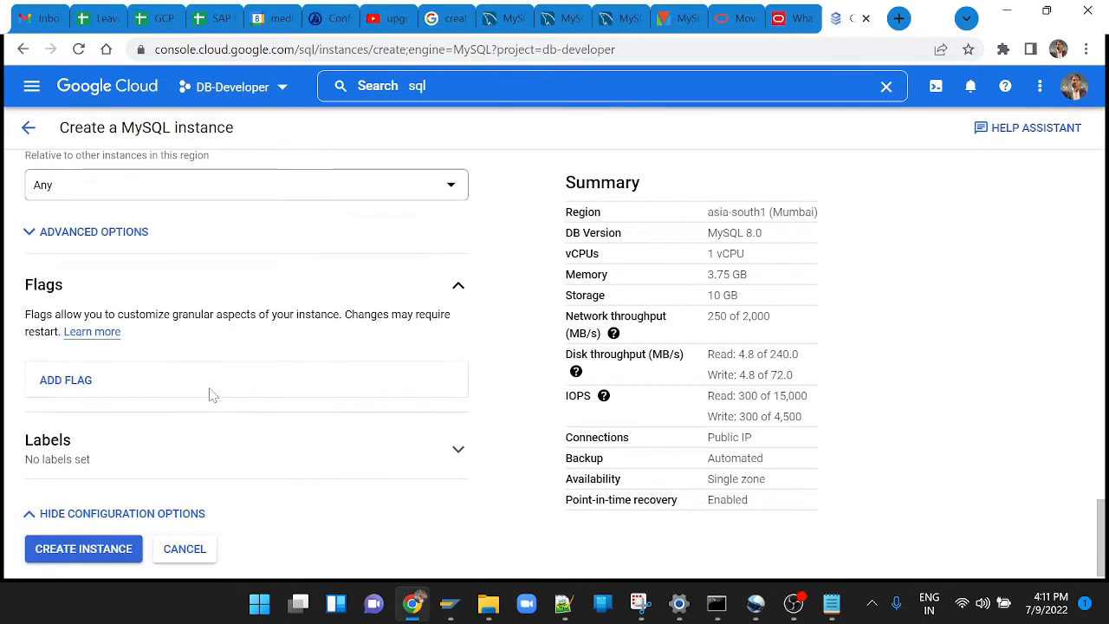
pyautogui.click(100, 387)
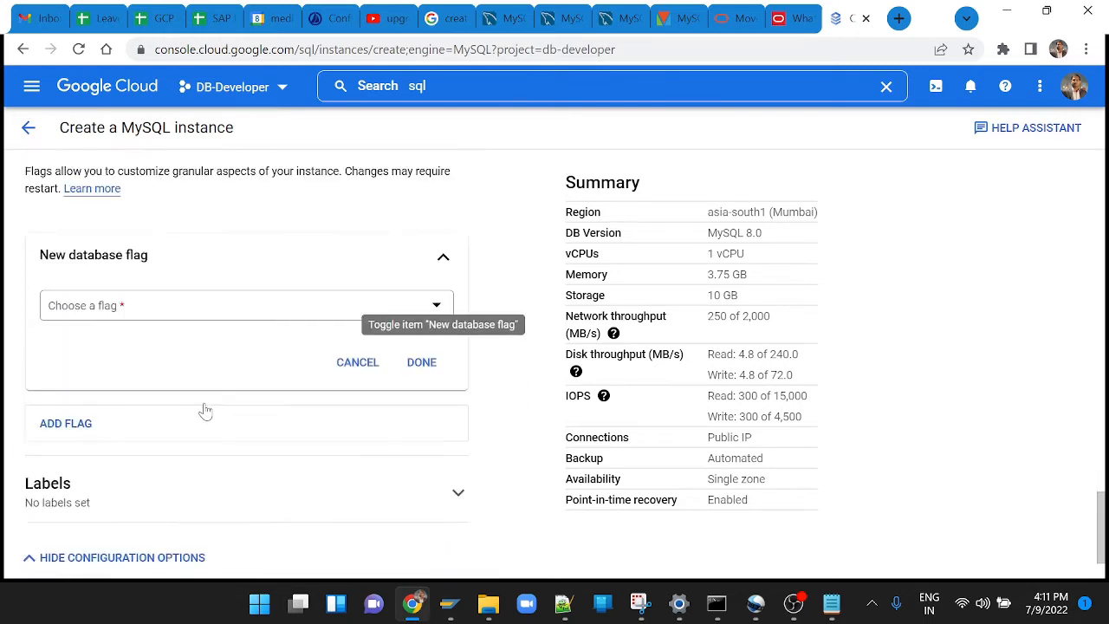
pyautogui.click(438, 277)
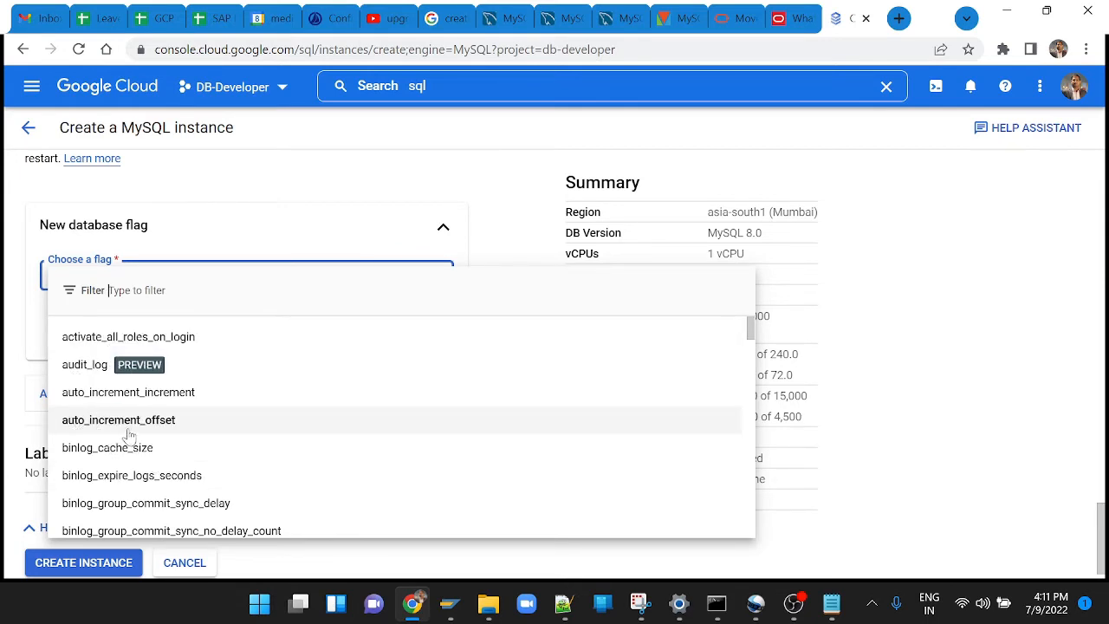
pyautogui.scroll(-1, 131, 446)
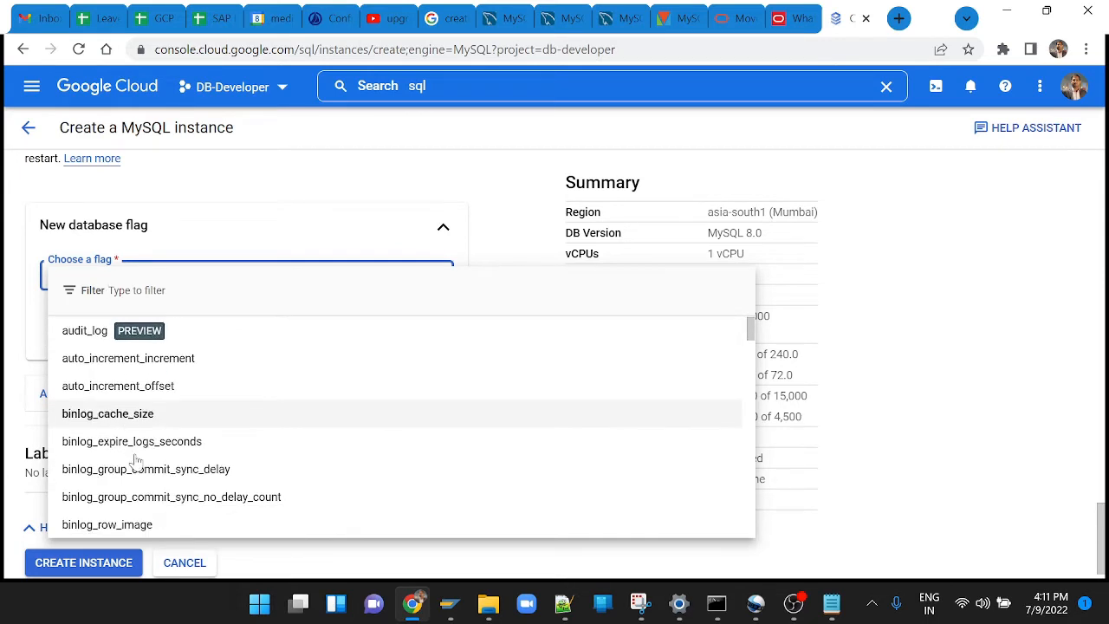
pyautogui.click(492, 253)
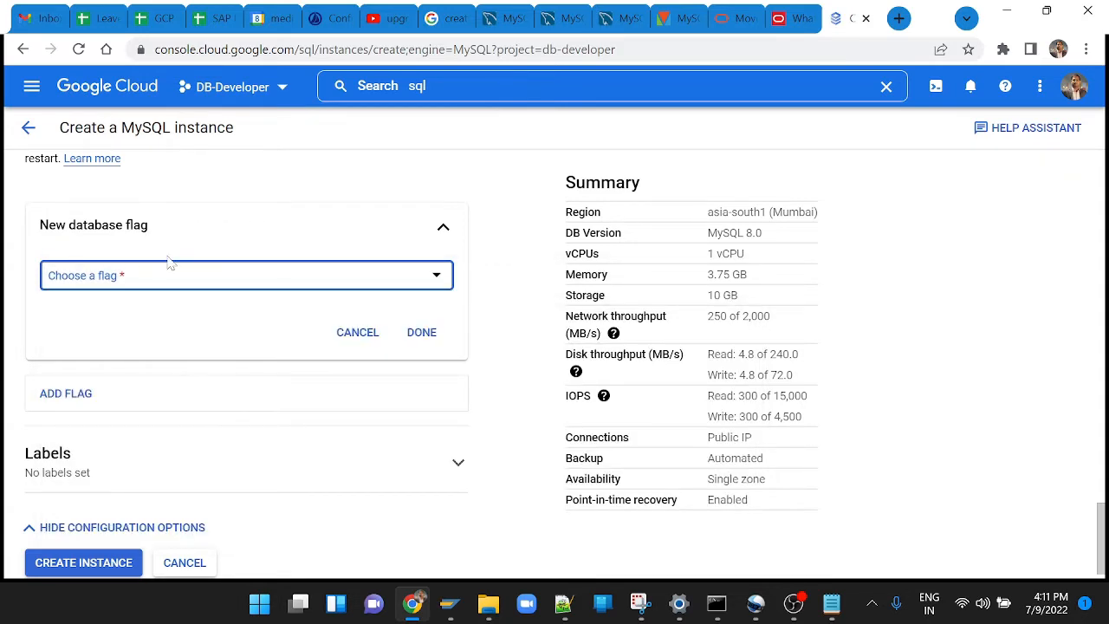
pyautogui.scroll(2, 171, 263)
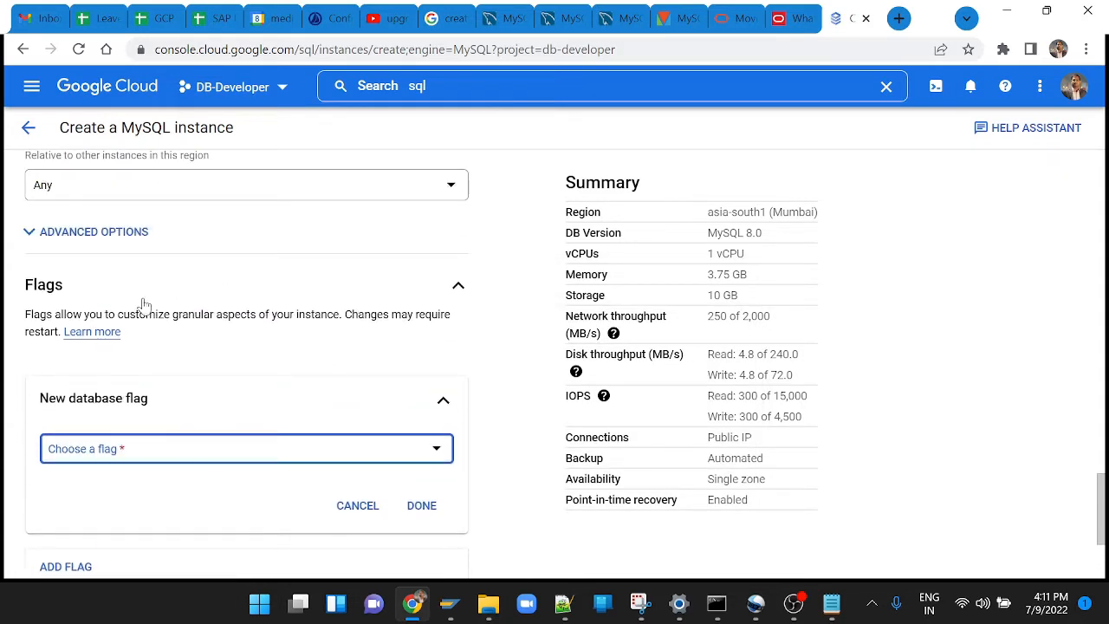
pyautogui.click(350, 511)
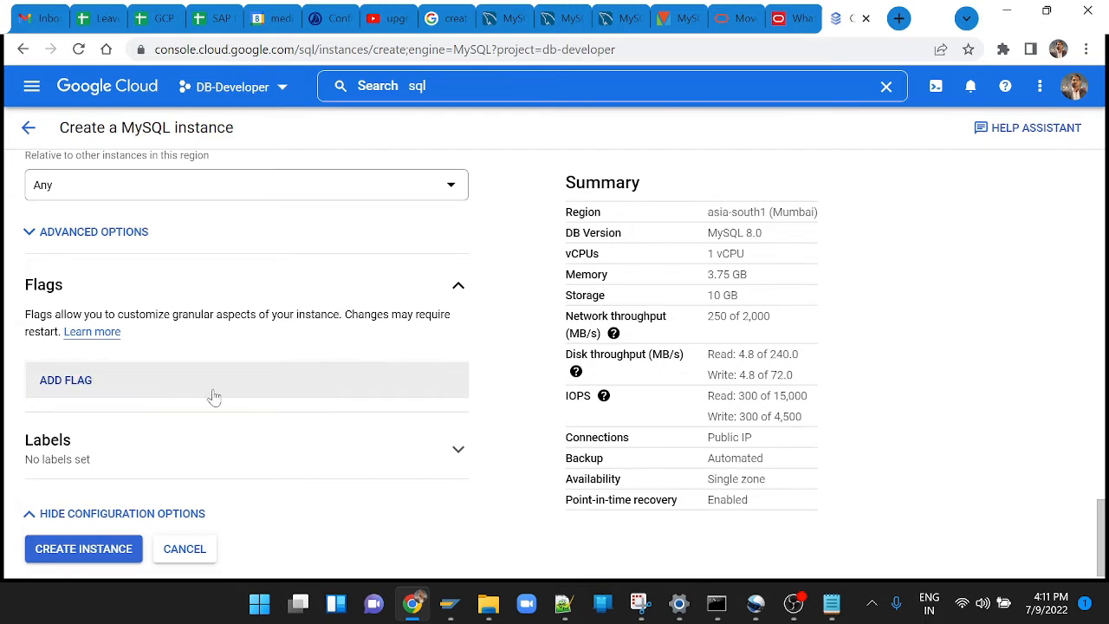
pyautogui.scroll(-1, 192, 380)
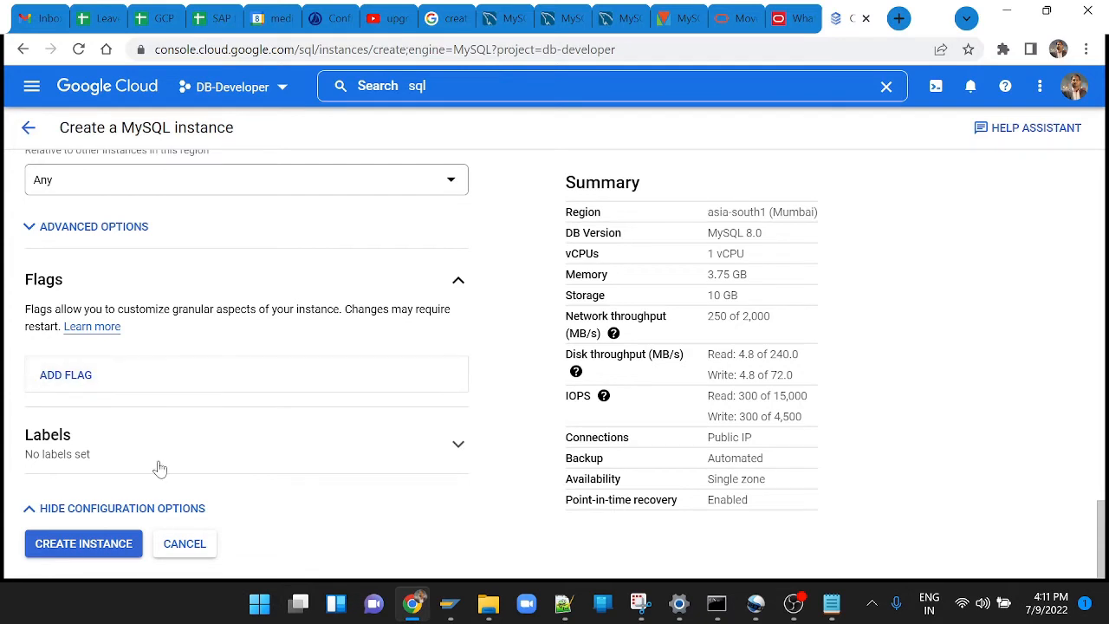
# Add a label with key dev and value testdatabase
pyautogui.click(456, 445)
pyautogui.scroll(-1, 434, 425)
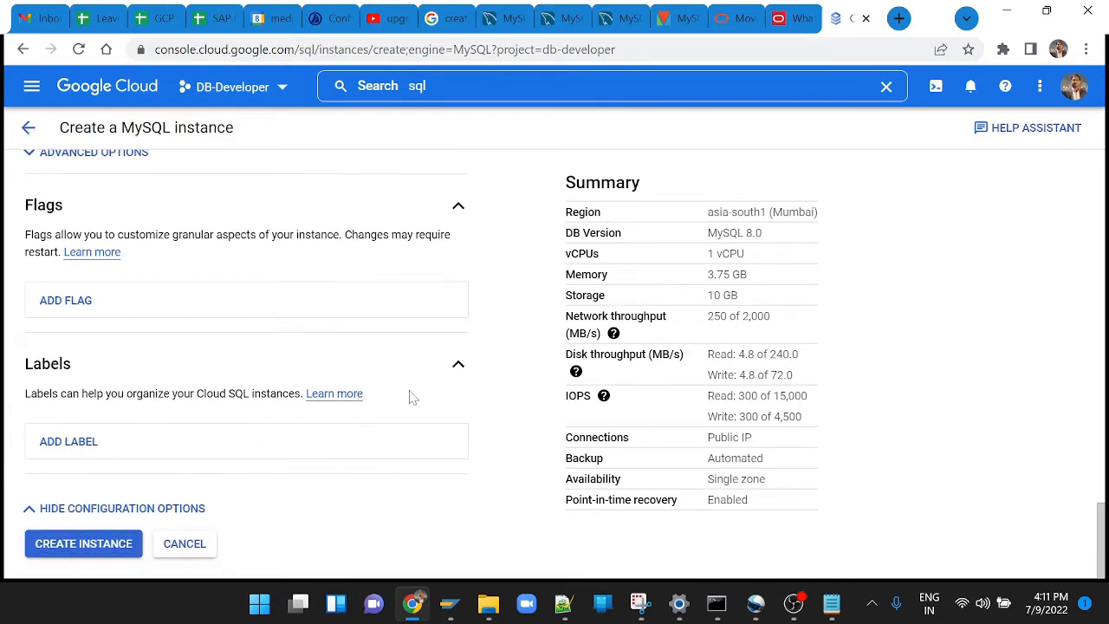
pyautogui.click(101, 443)
pyautogui.scroll(-2, 139, 428)
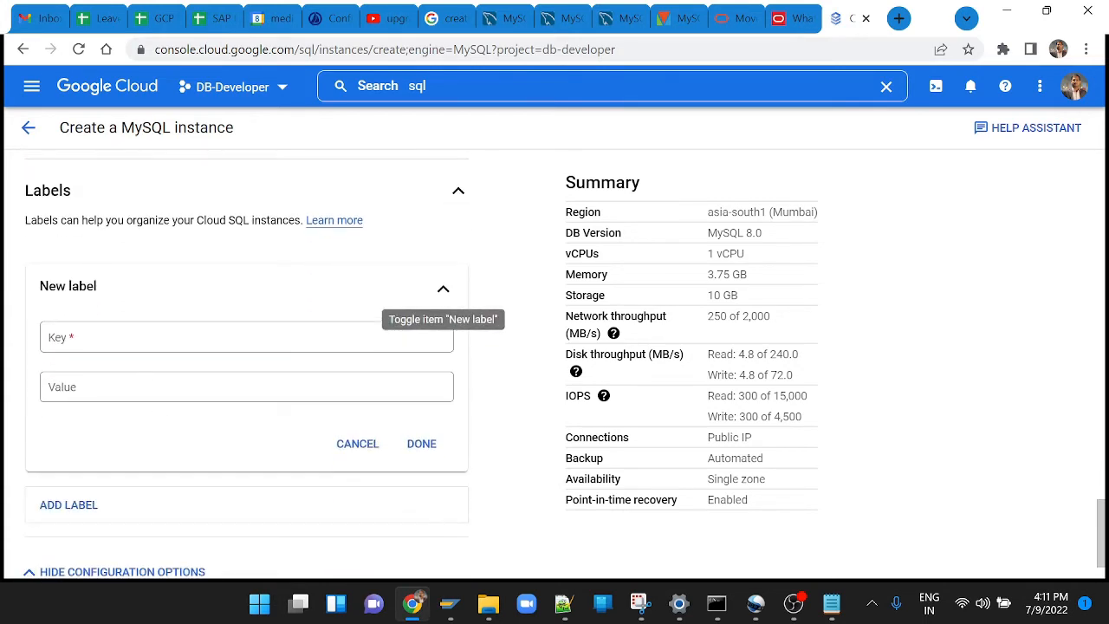
pyautogui.click(142, 347)
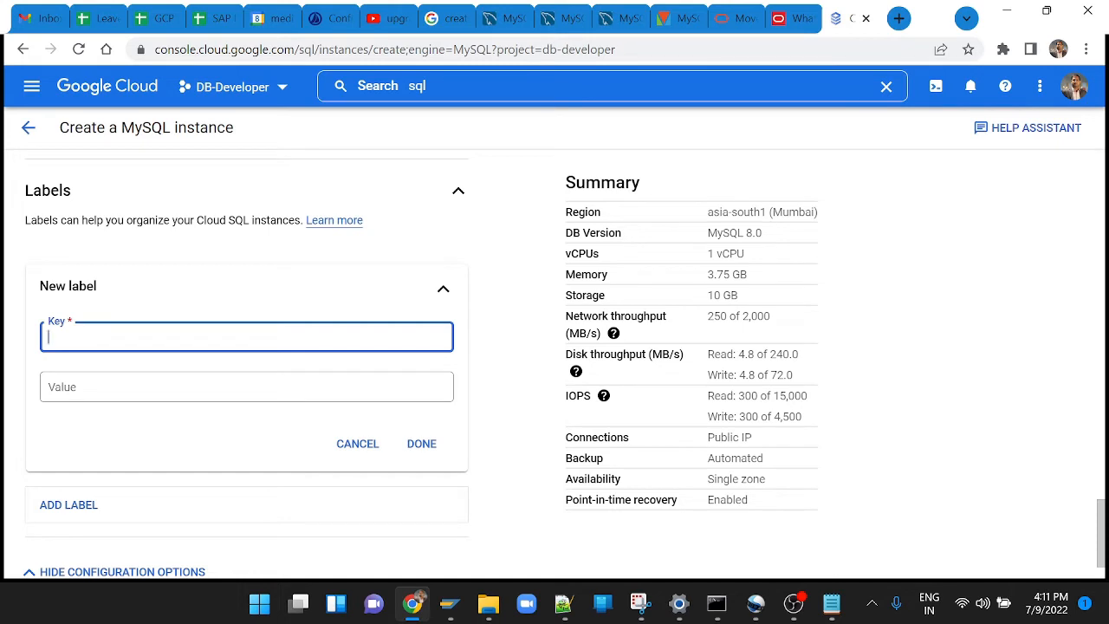
pyautogui.write('dev')
pyautogui.press('Tab')
pyautogui.hotkey('shift', 'Tab')
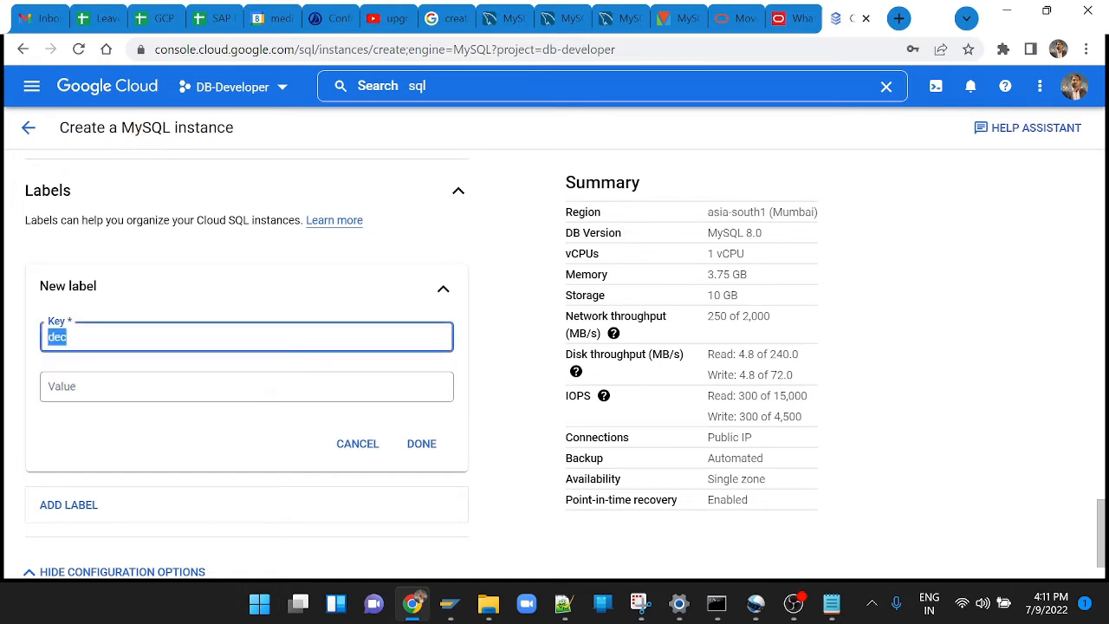
pyautogui.write('dev')
pyautogui.press('Tab')
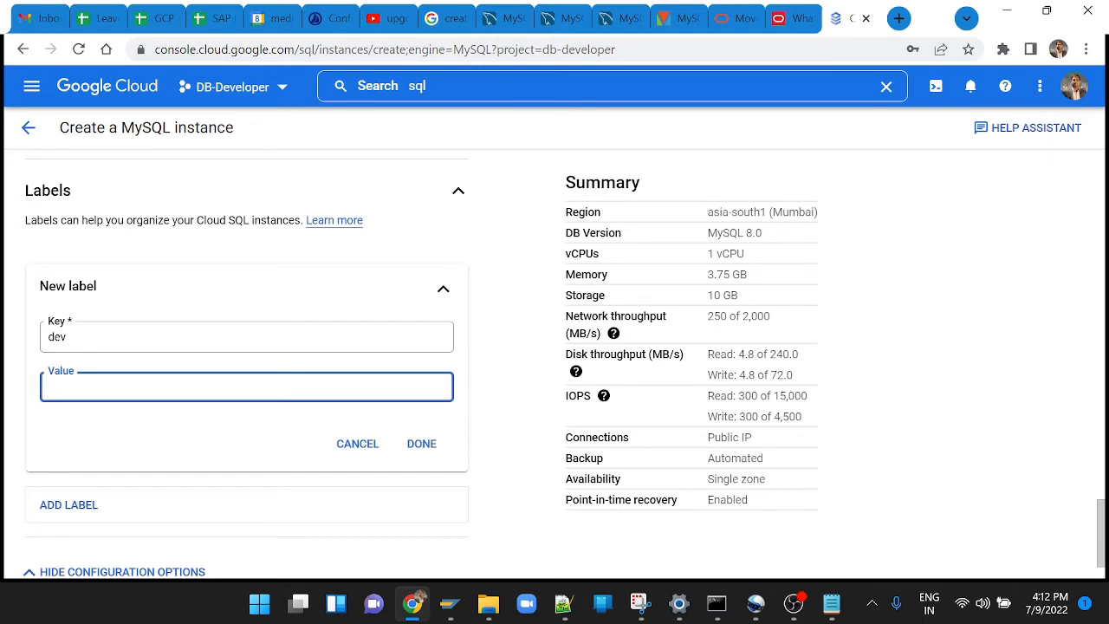
pyautogui.write('test database')
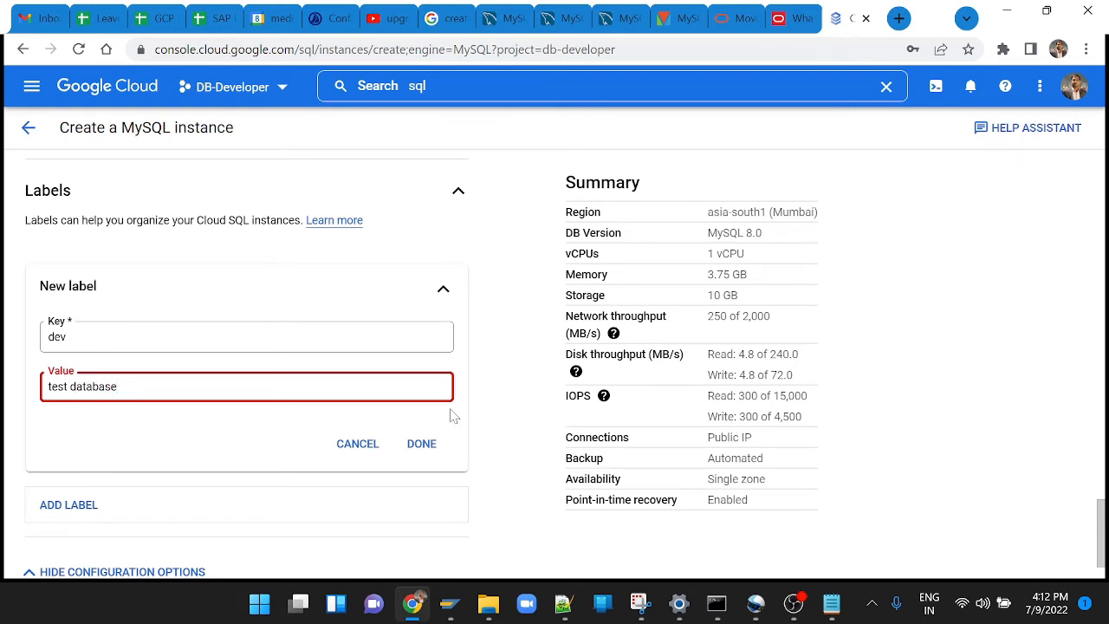
pyautogui.press('BackSpace')
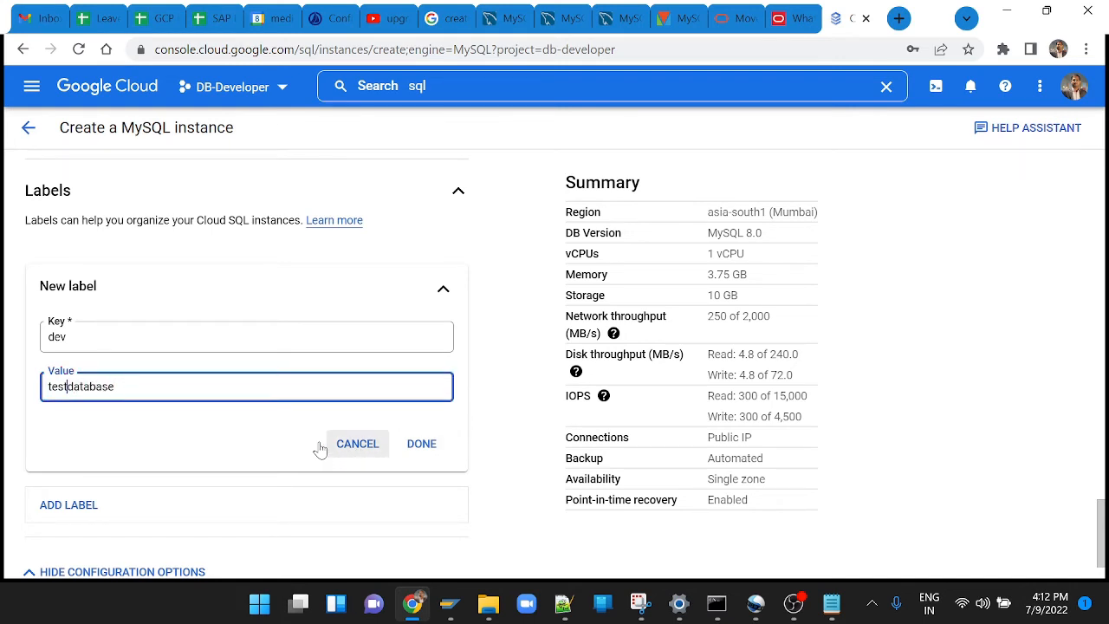
pyautogui.click(437, 448)
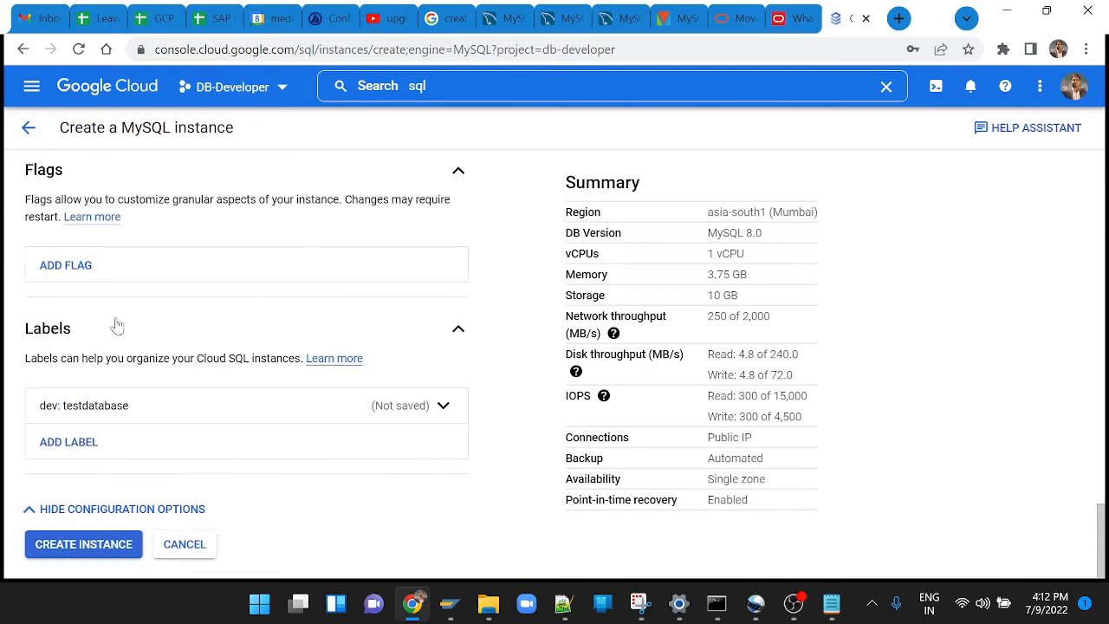
pyautogui.scroll(20, 224, 397)
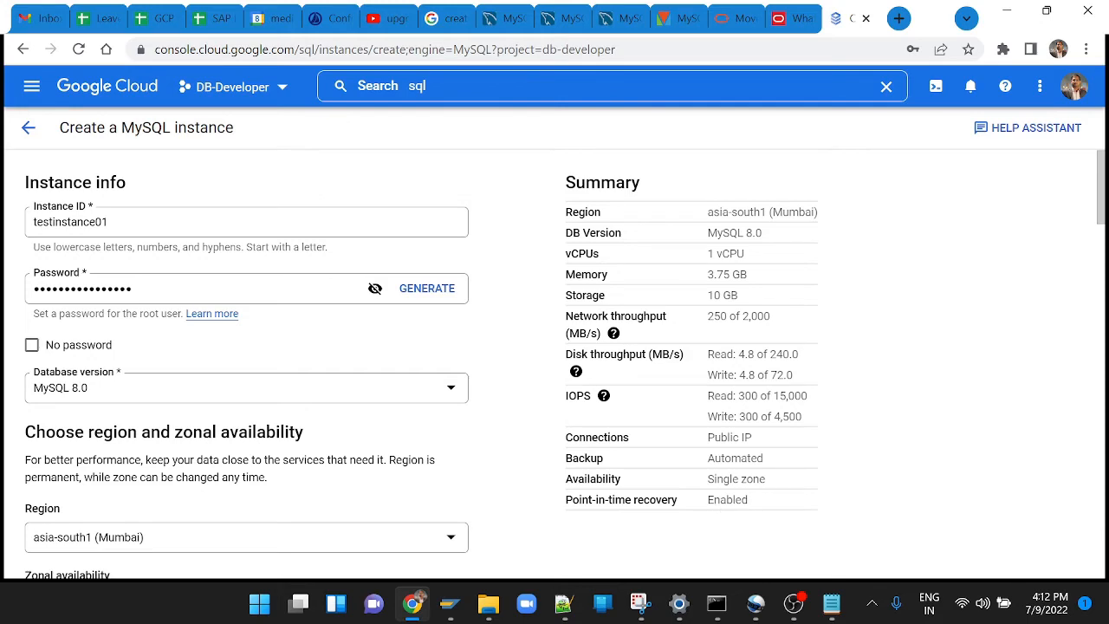
pyautogui.scroll(-10, 207, 295)
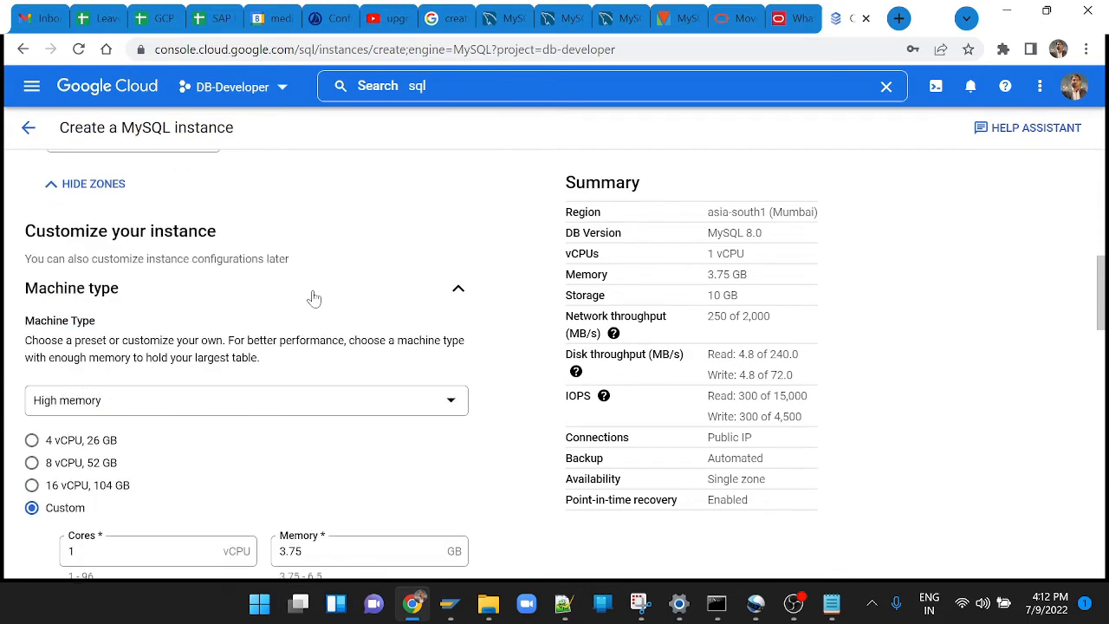
pyautogui.scroll(-15, 321, 300)
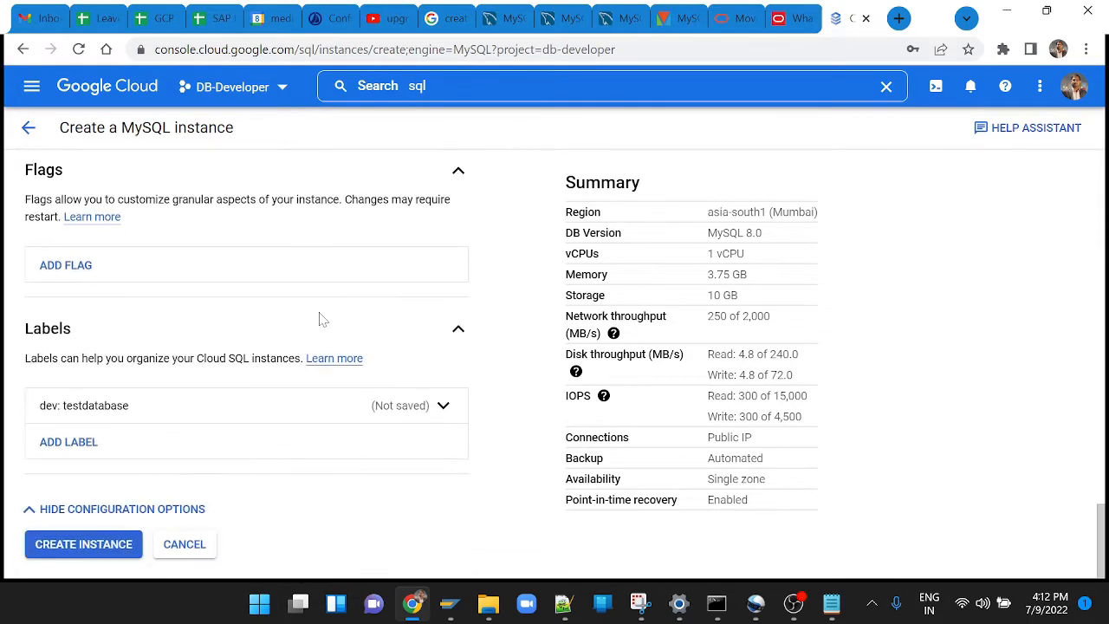
# Create instance testinstance01, declining the browser's offer to save the password
pyautogui.click(62, 551)
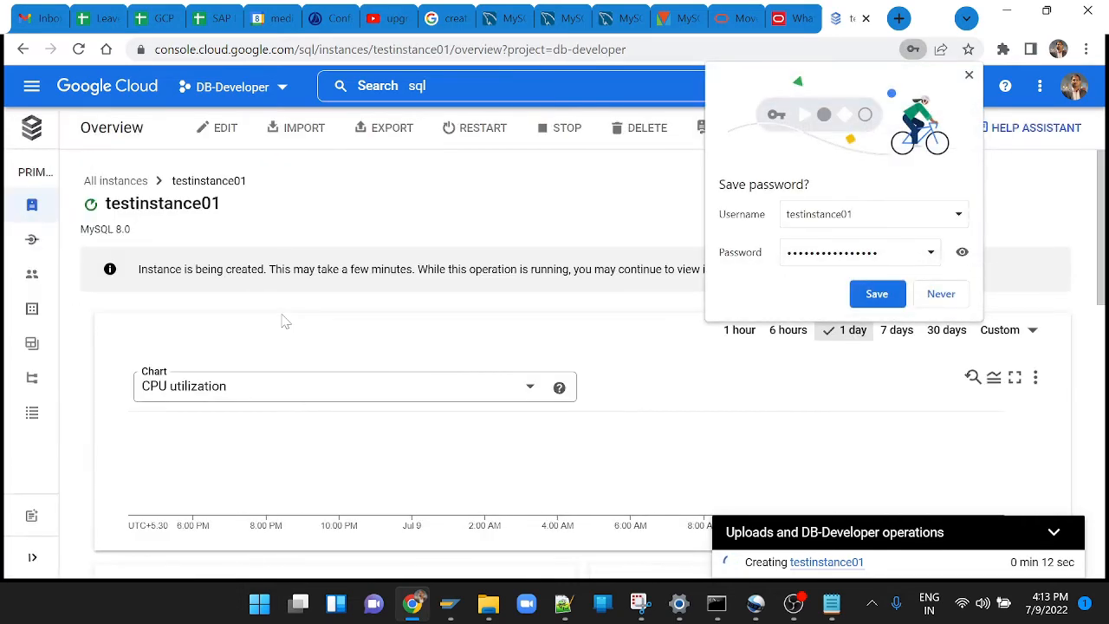
pyautogui.click(944, 295)
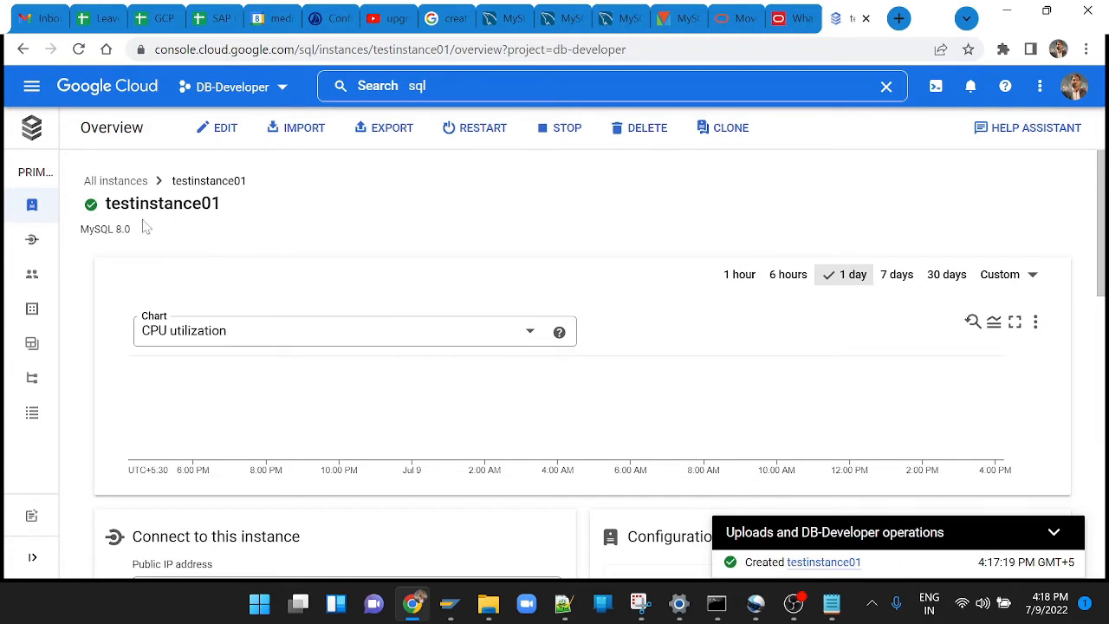
# In the instances list, select testinstance01's public IP, expand its connection name, and open its details
pyautogui.click(121, 181)
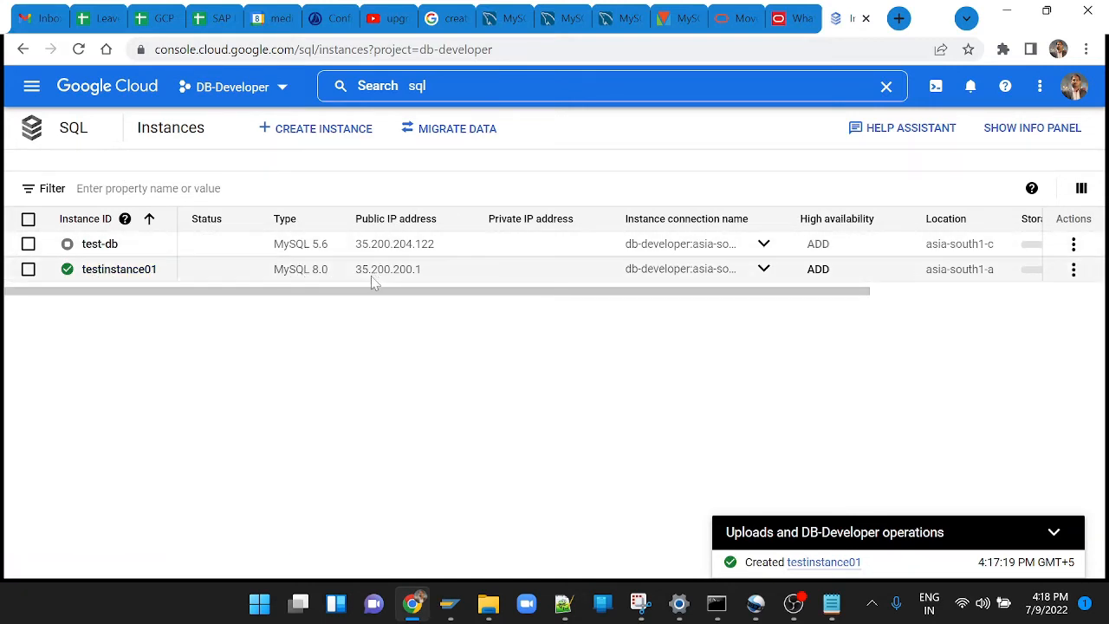
pyautogui.moveTo(357, 270); pyautogui.dragTo(562, 295)
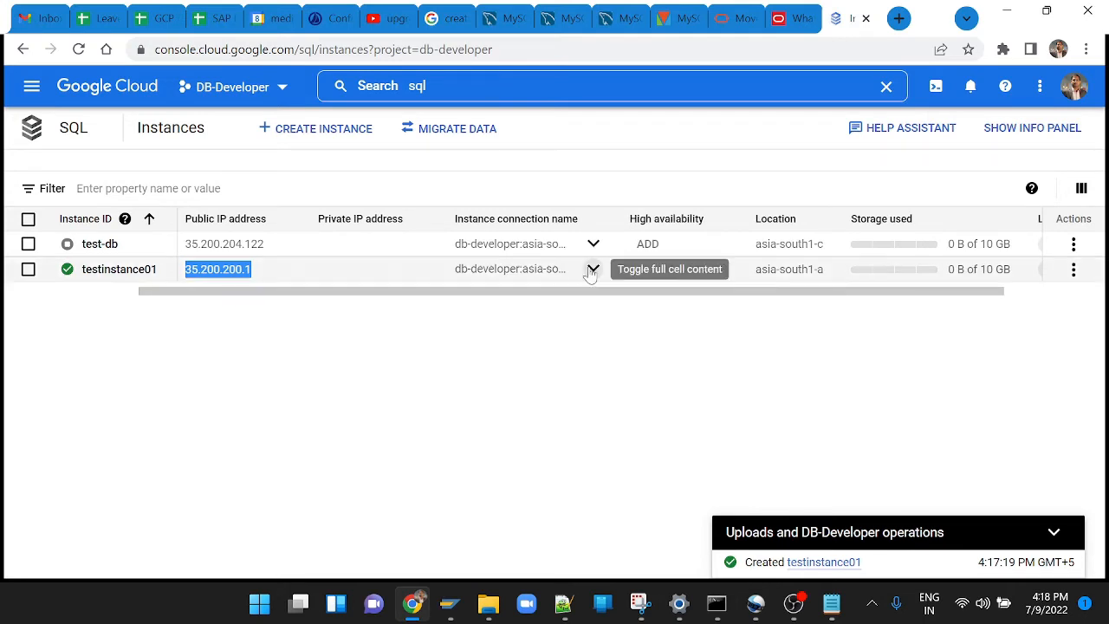
pyautogui.click(592, 272)
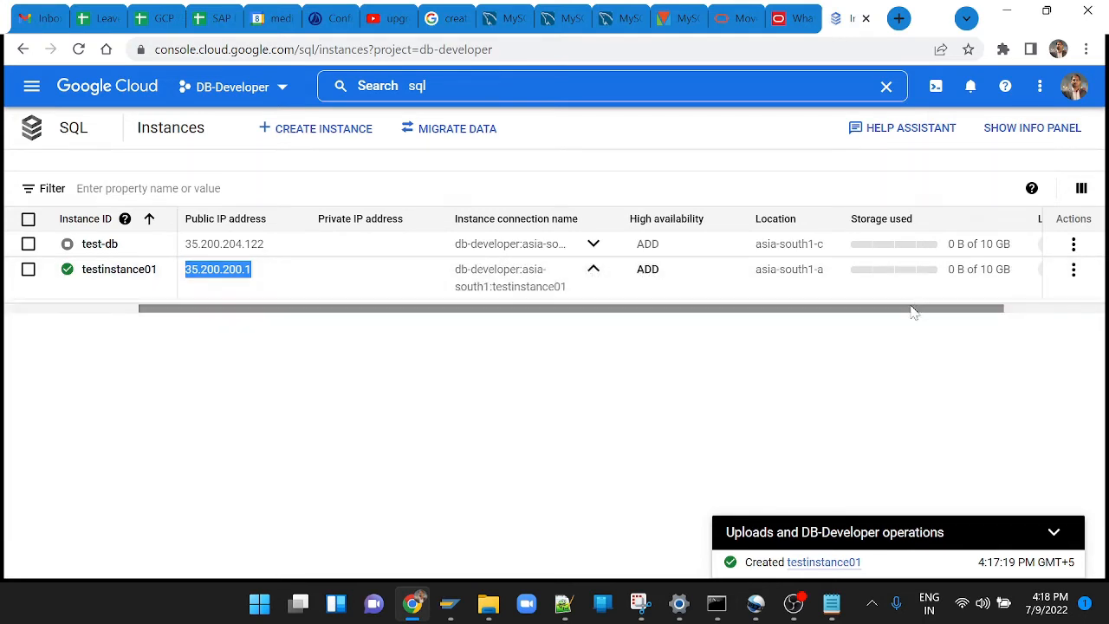
pyautogui.hscroll(3, 822, 307)
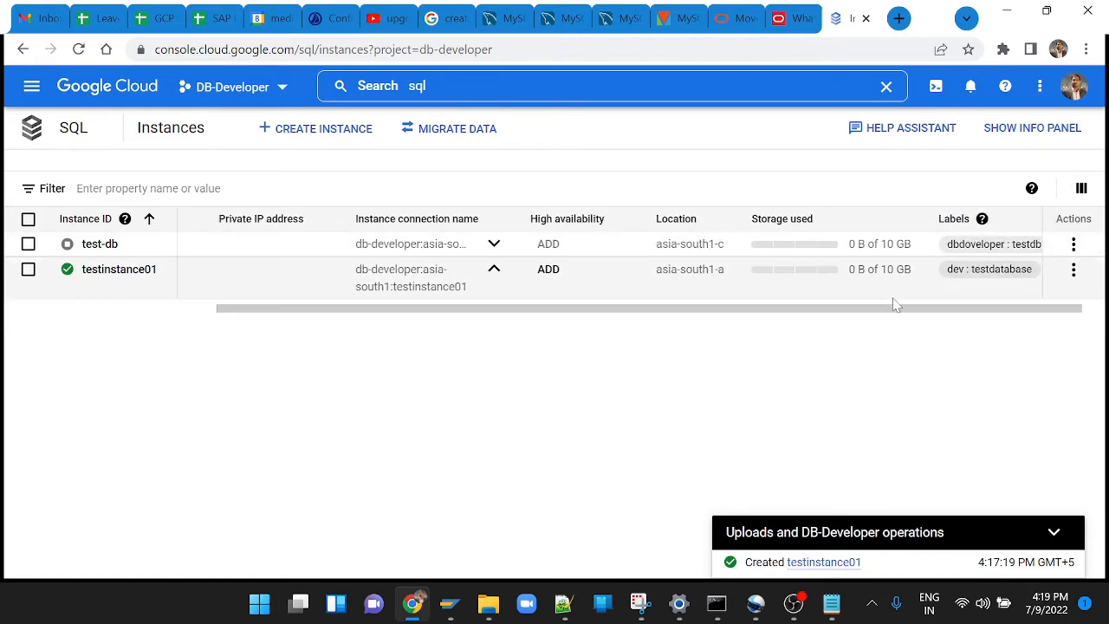
pyautogui.moveTo(891, 312); pyautogui.dragTo(561, 310)
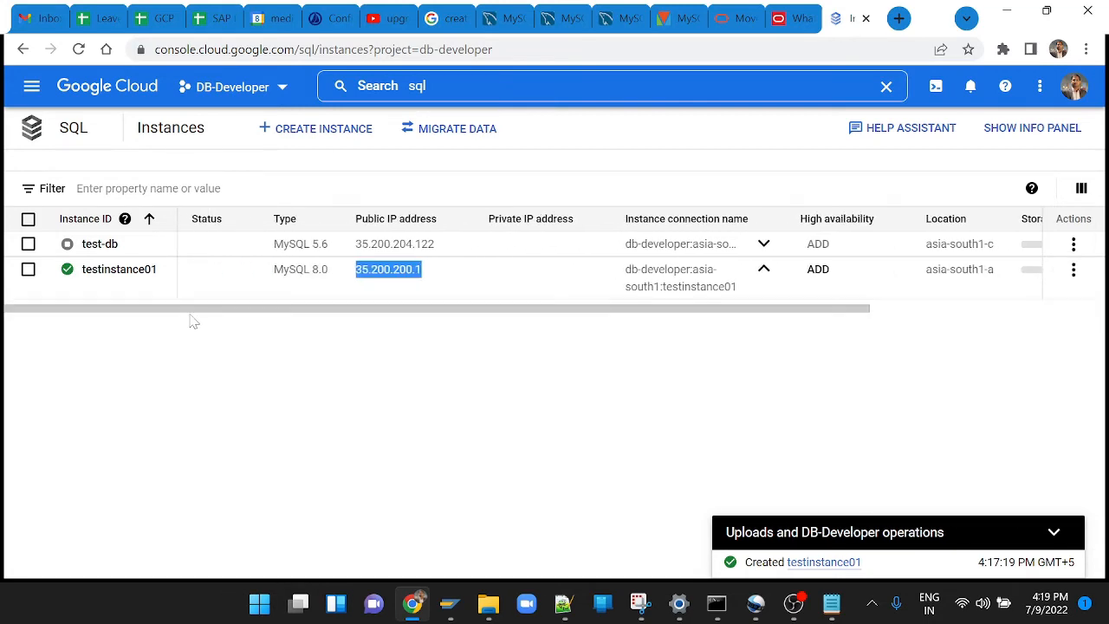
pyautogui.click(122, 271)
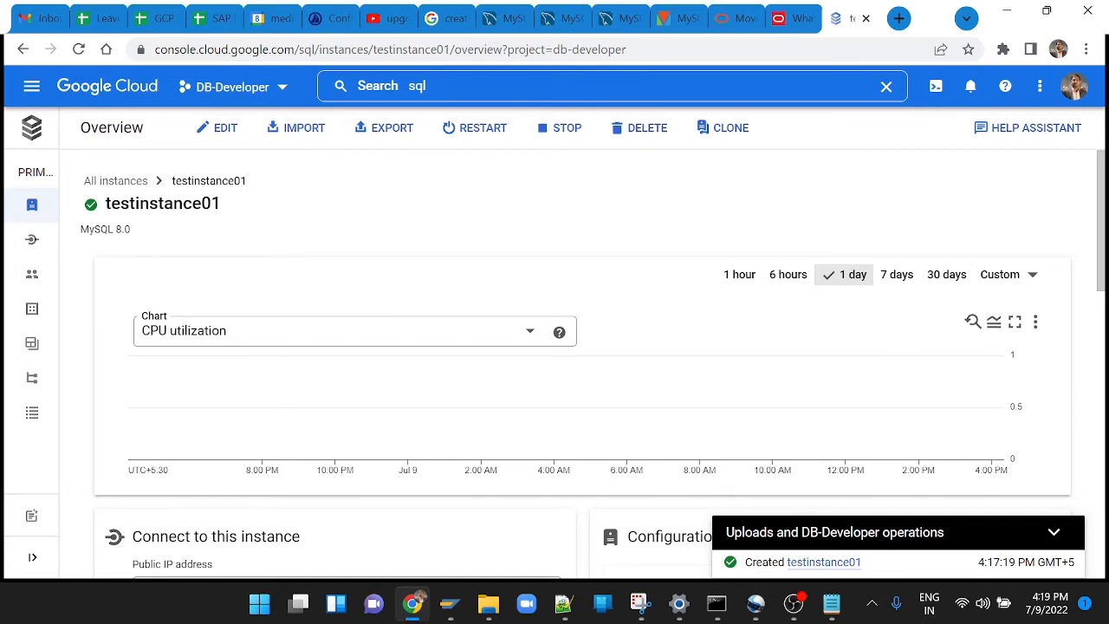
# Review the MySQL 8.0 version, CPU utilization chart, connection details, configuration and operations on the overview
pyautogui.moveTo(81, 229); pyautogui.dragTo(130, 229)
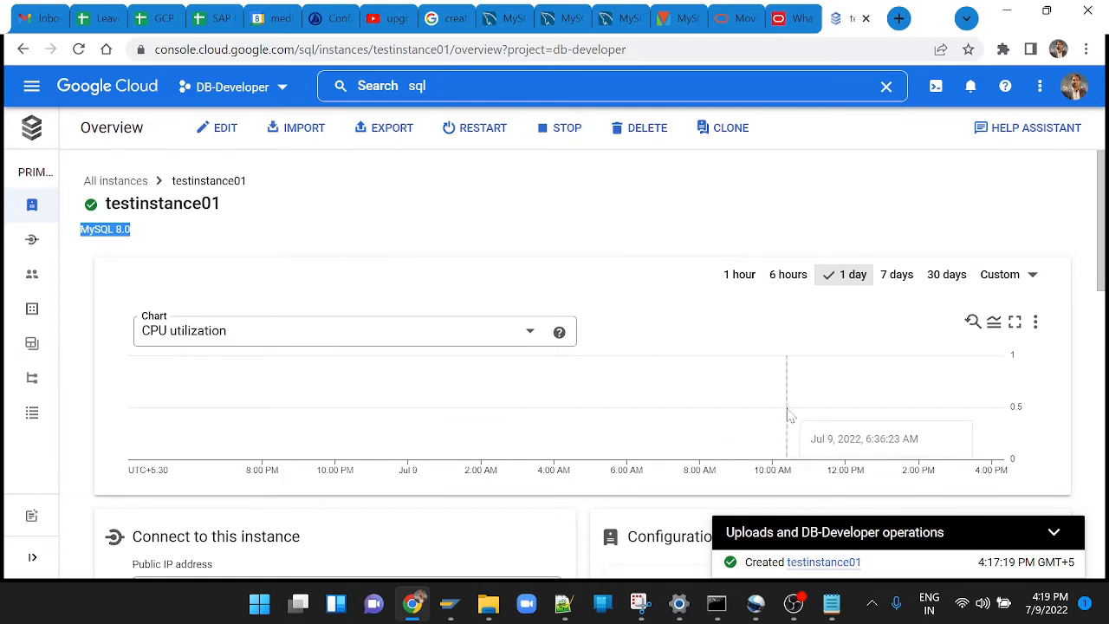
pyautogui.click(244, 333)
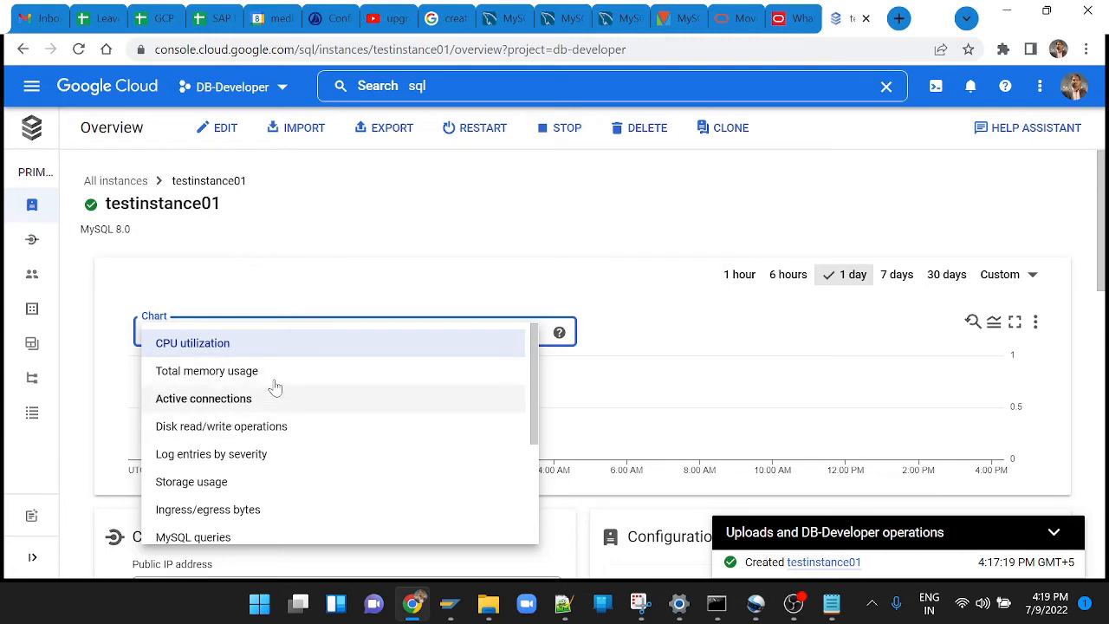
pyautogui.click(349, 291)
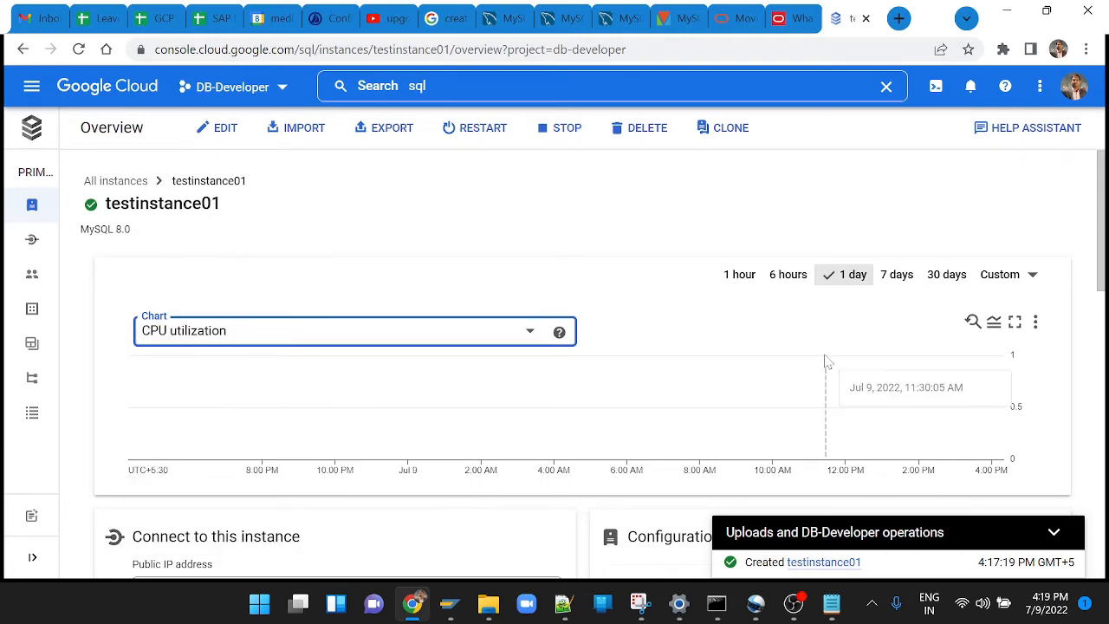
pyautogui.scroll(-2, 436, 368)
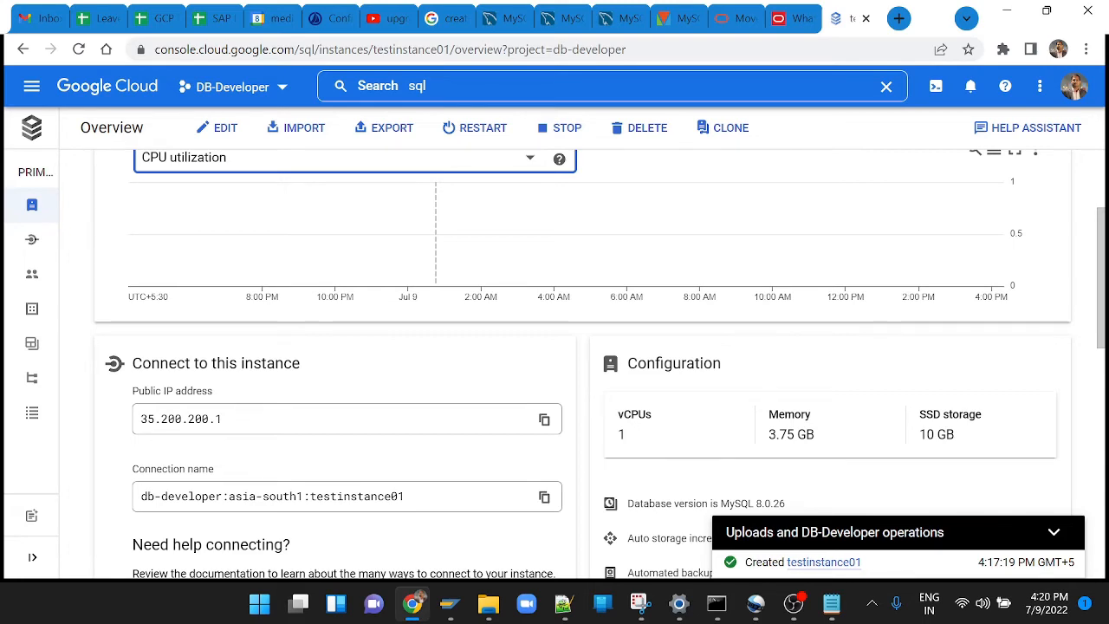
pyautogui.scroll(-1, 582, 364)
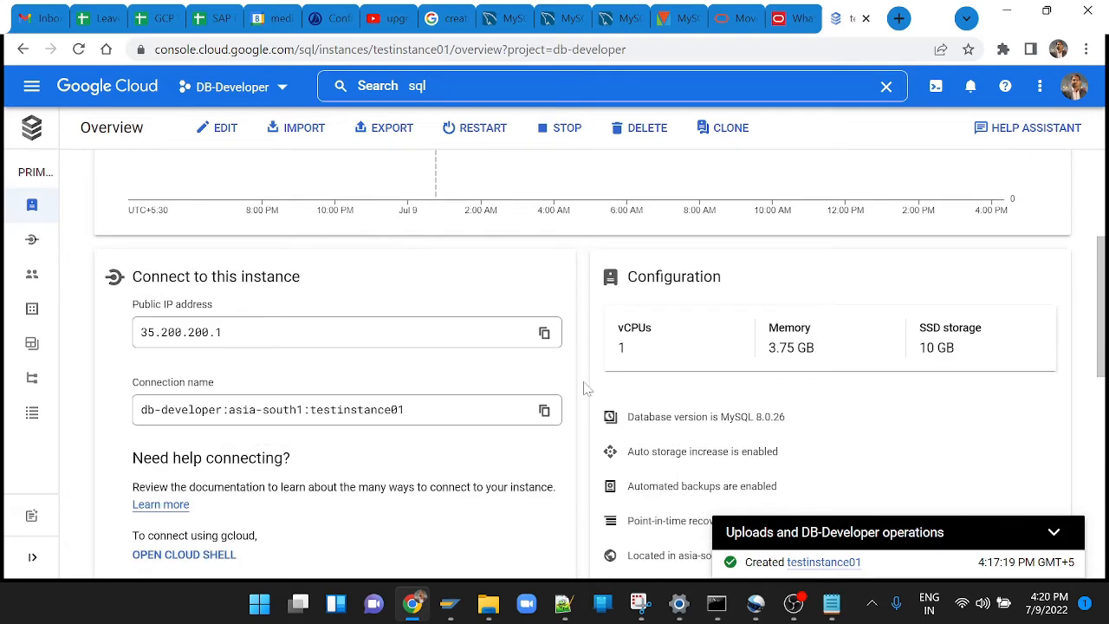
pyautogui.scroll(-3, 585, 389)
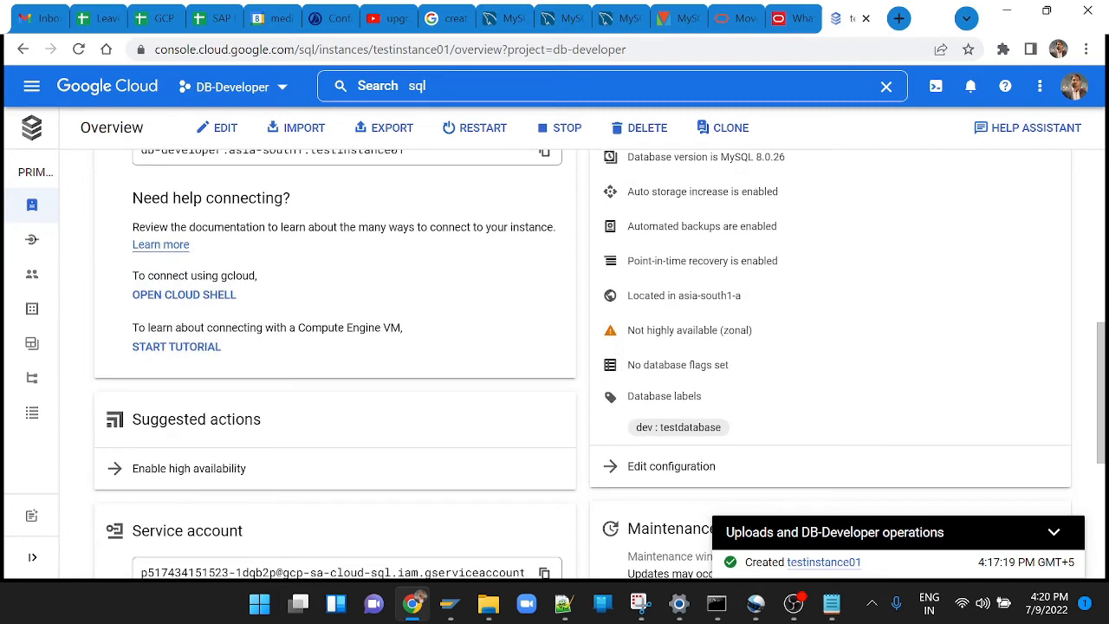
pyautogui.scroll(1, 642, 271)
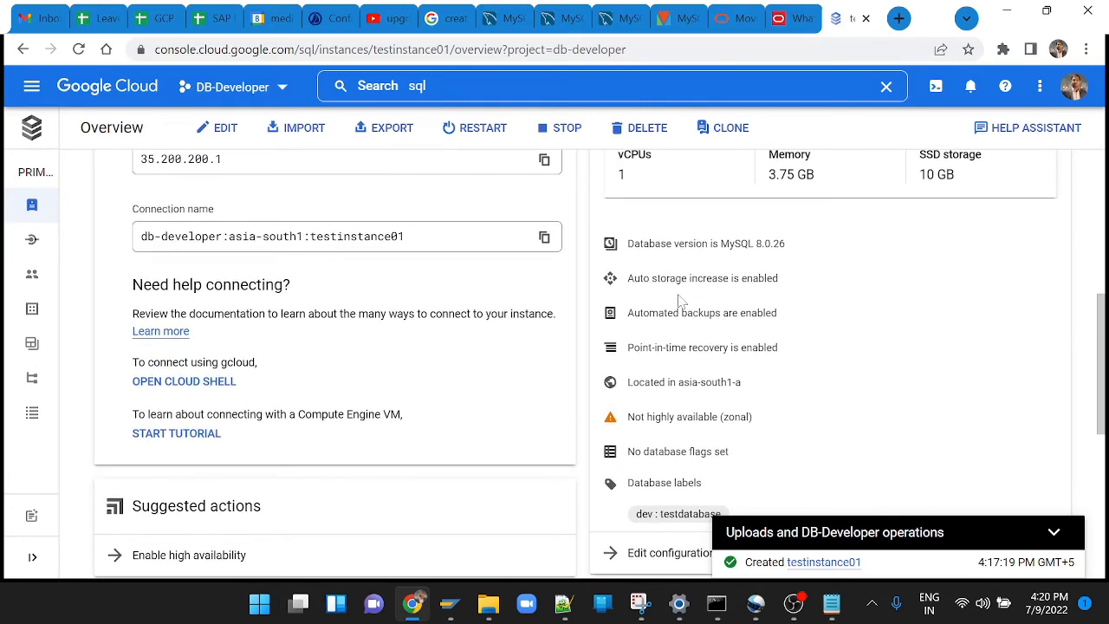
pyautogui.scroll(-5, 681, 300)
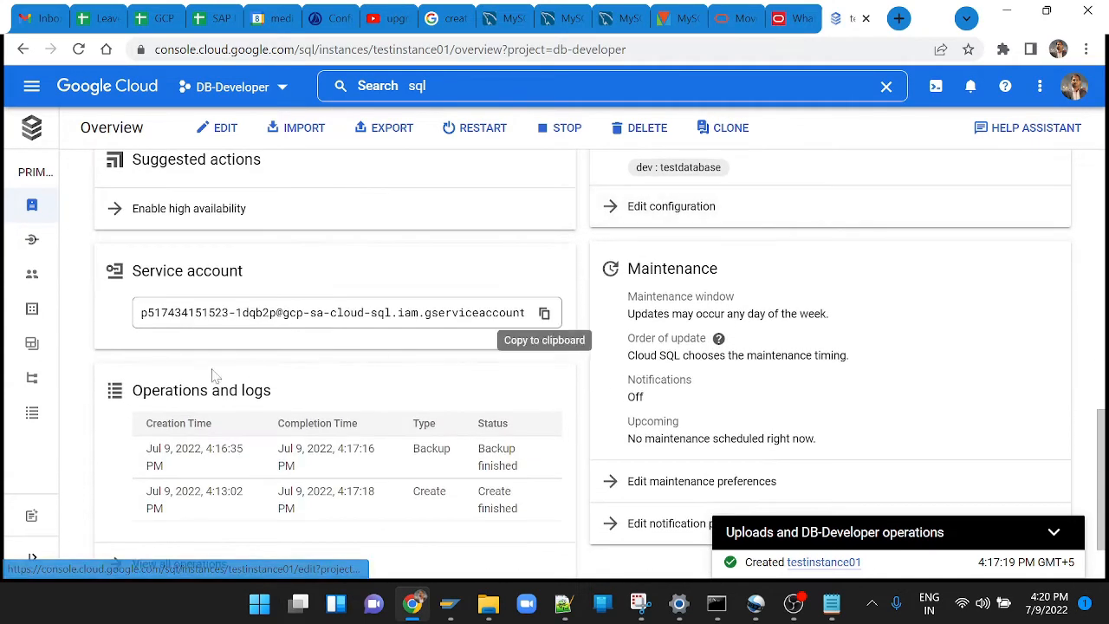
pyautogui.scroll(-2, 260, 381)
pyautogui.scroll(12, 362, 390)
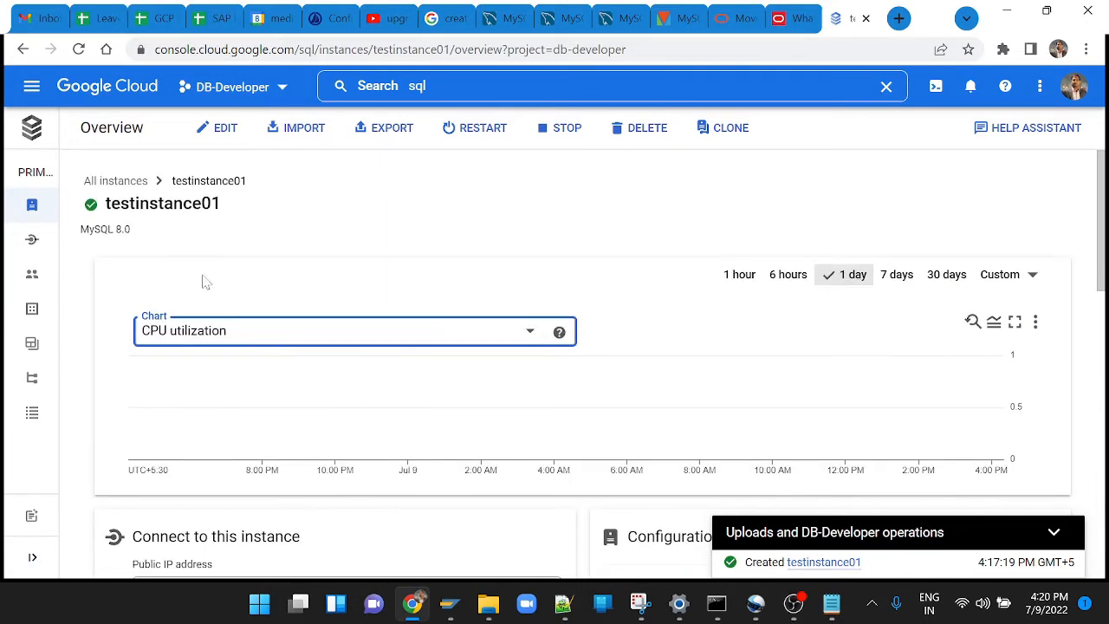
pyautogui.moveTo(38, 208)
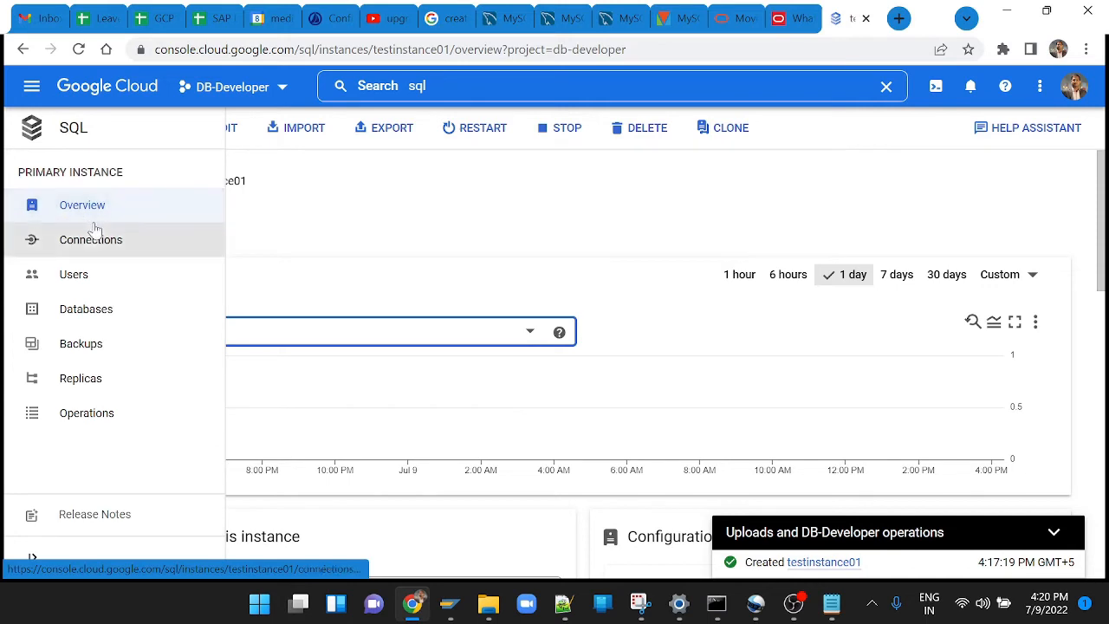
# Open the instance's Users page and check the root user's actions menu without changing anything
pyautogui.click(75, 276)
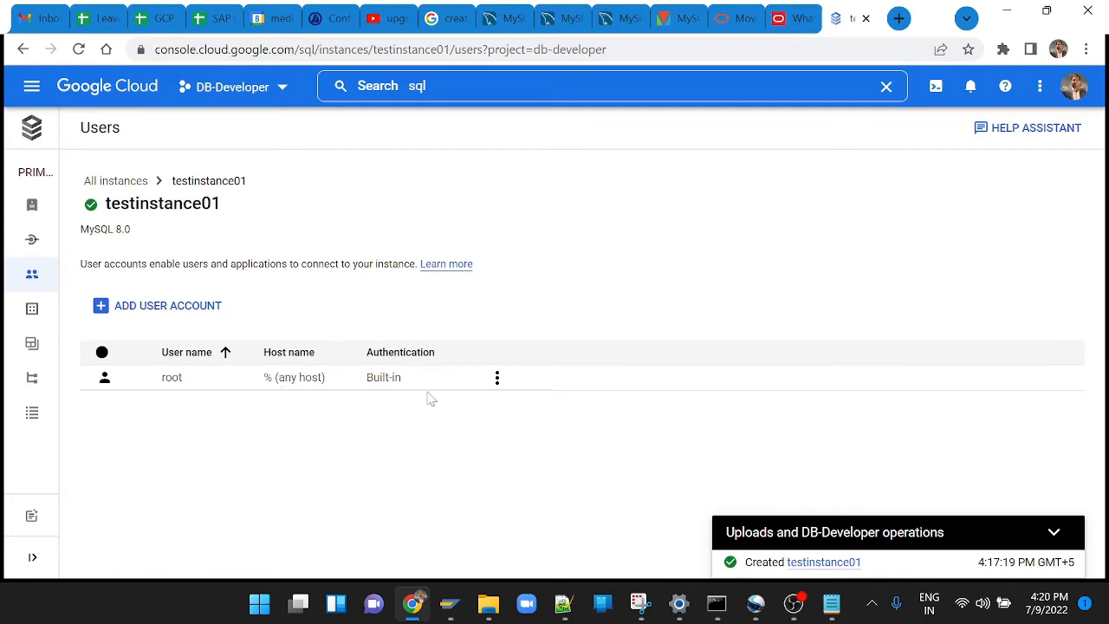
pyautogui.click(497, 379)
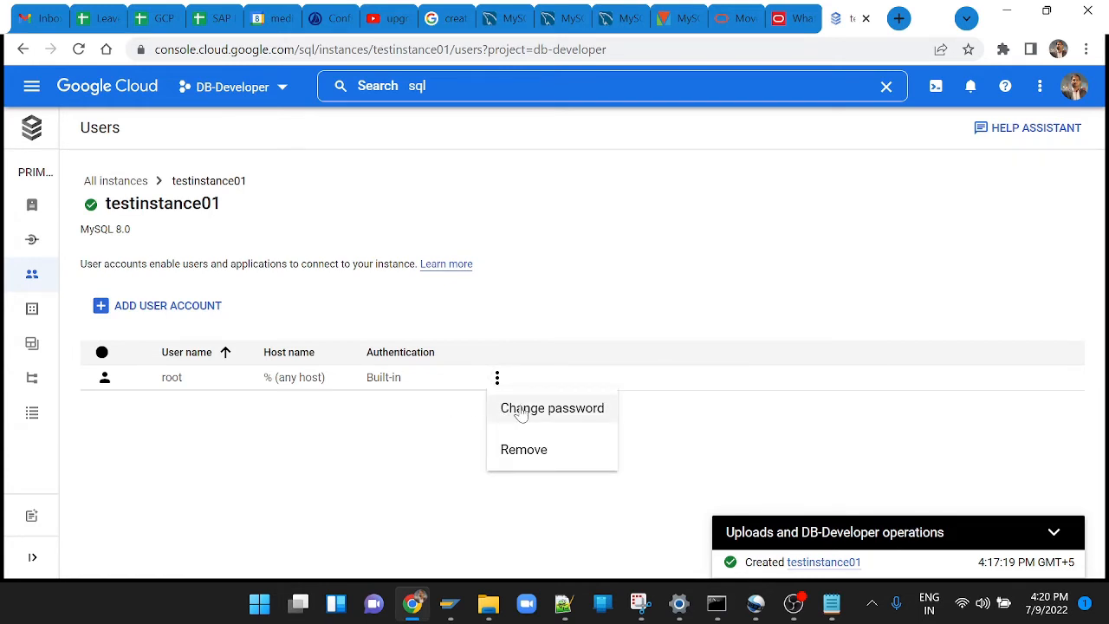
pyautogui.click(322, 409)
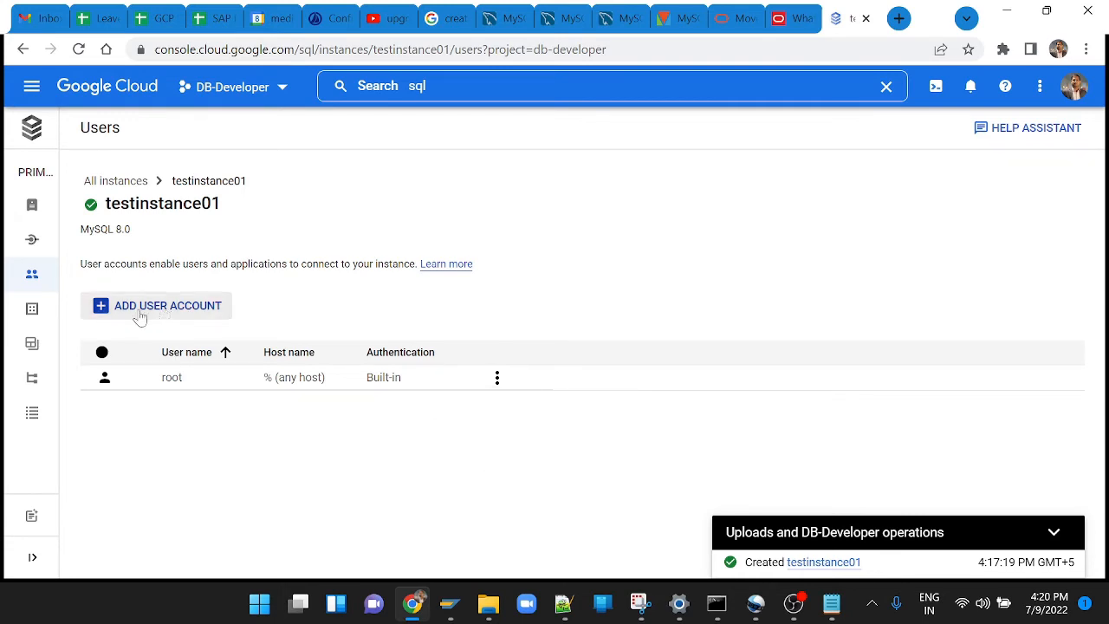
# Start a new user account with a user name and a generated, visible password
pyautogui.click(185, 317)
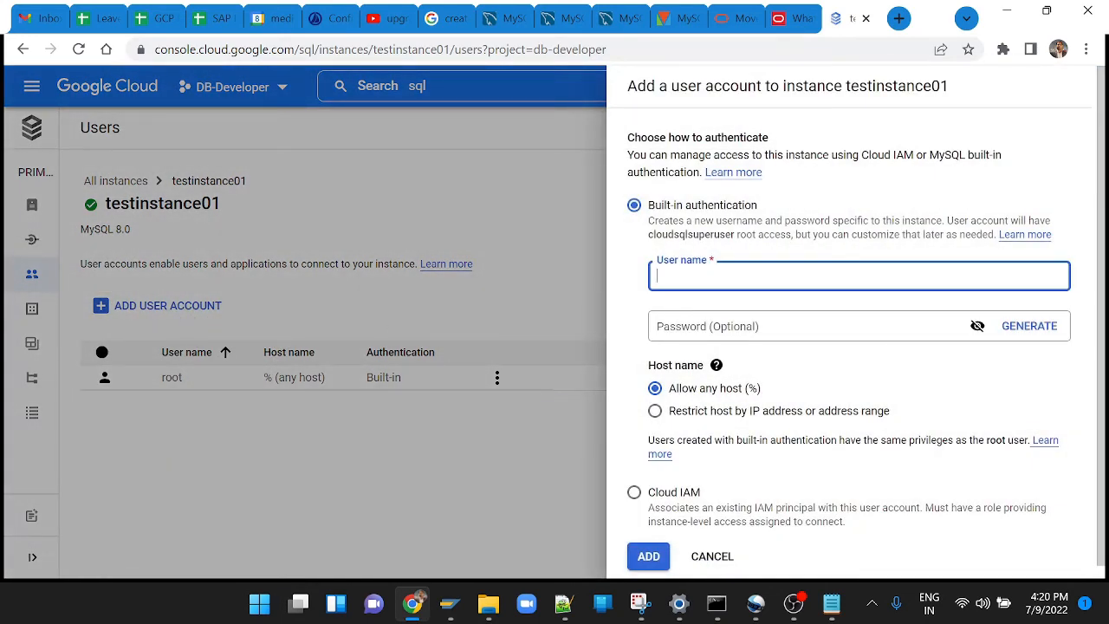
pyautogui.write('gajanand')
pyautogui.click(732, 327)
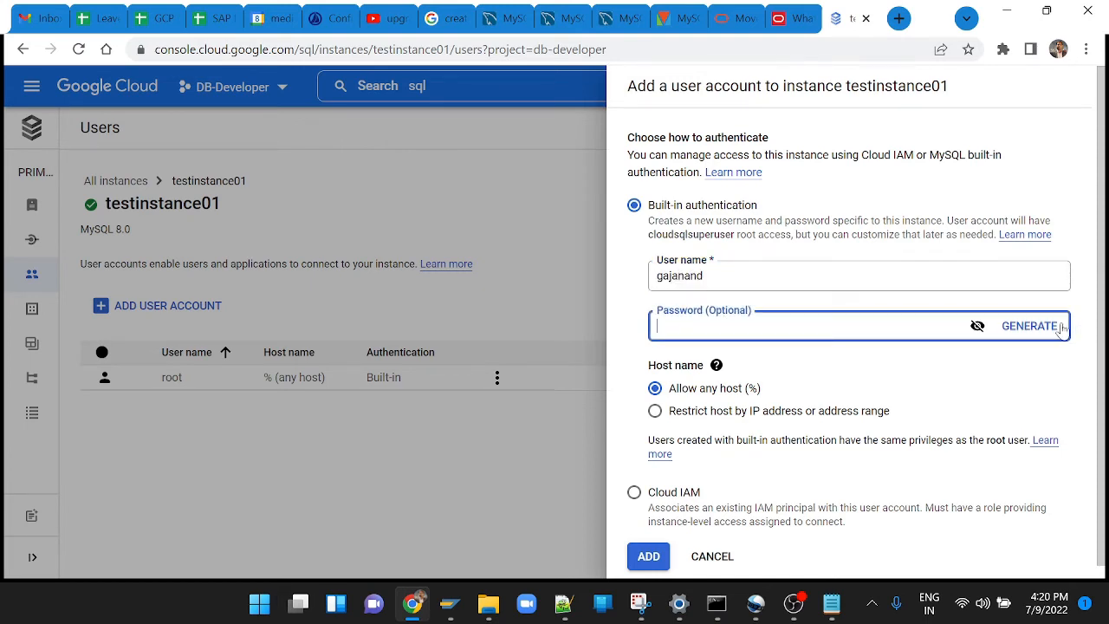
pyautogui.click(1030, 326)
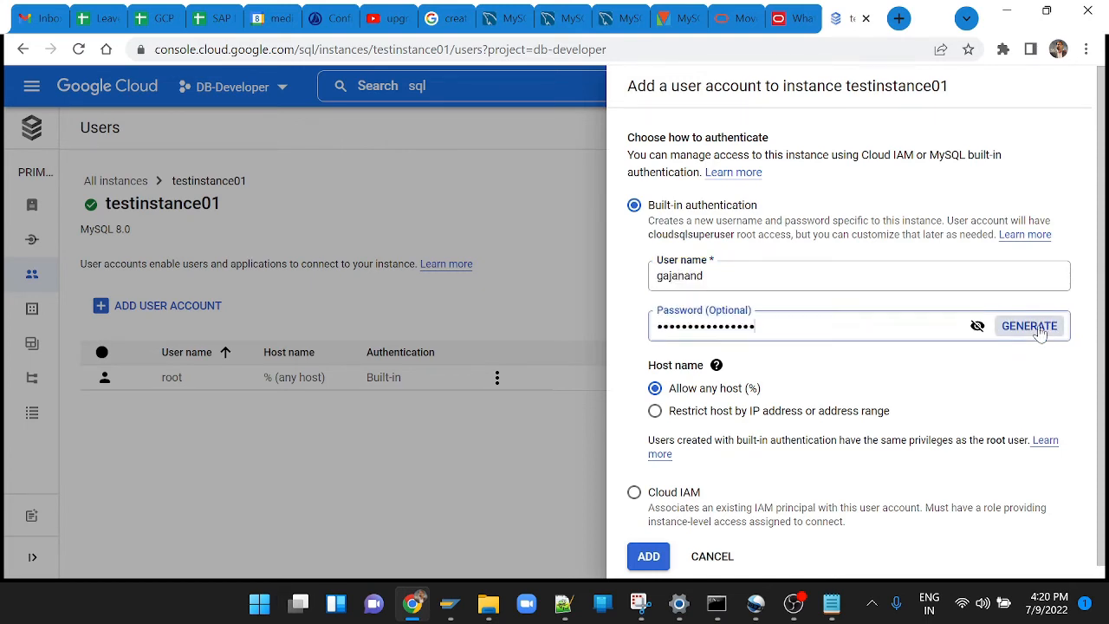
pyautogui.click(978, 329)
pyautogui.tripleClick(808, 318)
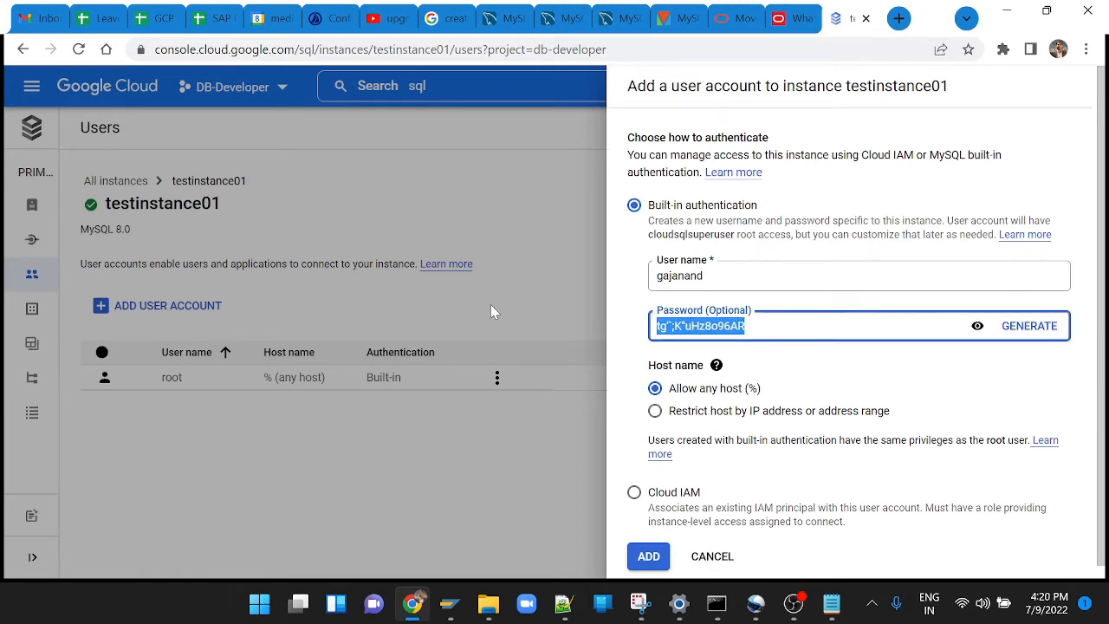
pyautogui.click(822, 364)
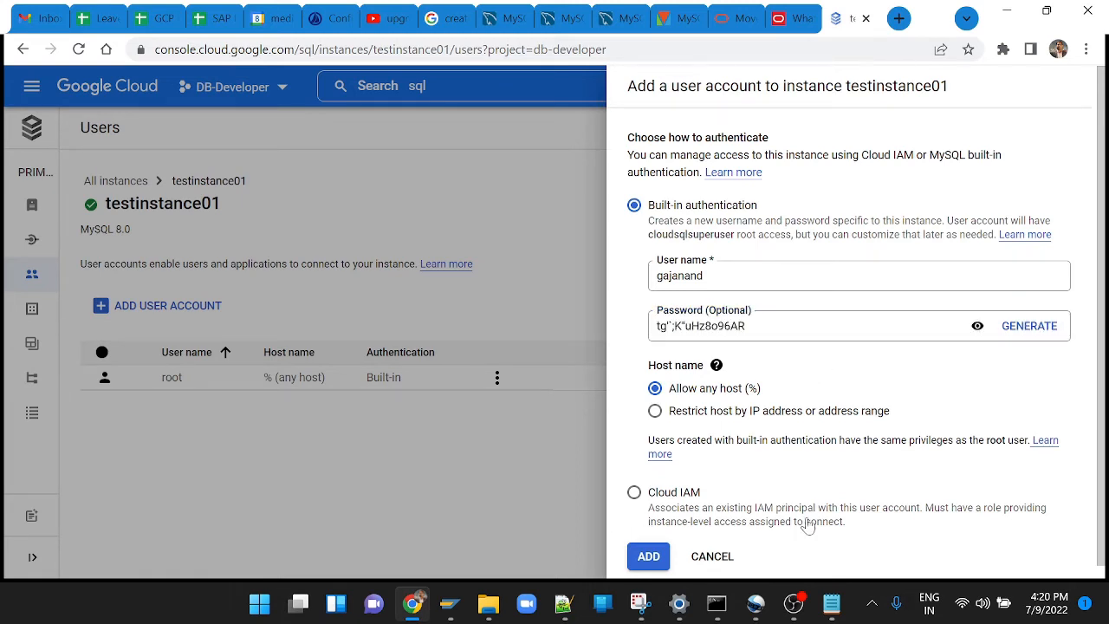
# Paste the generated password into Notepad, then add the new user account
pyautogui.moveTo(832, 604)
pyautogui.click(841, 495)
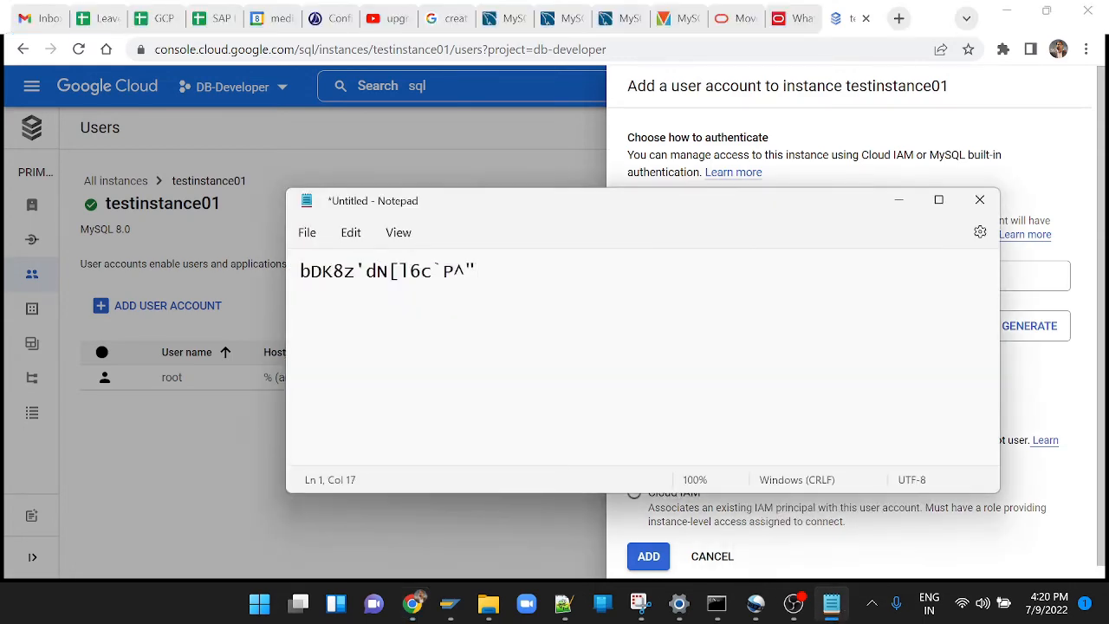
pyautogui.press('Return')
pyautogui.press('Return')
pyautogui.hotkey('ctrl', 'v')
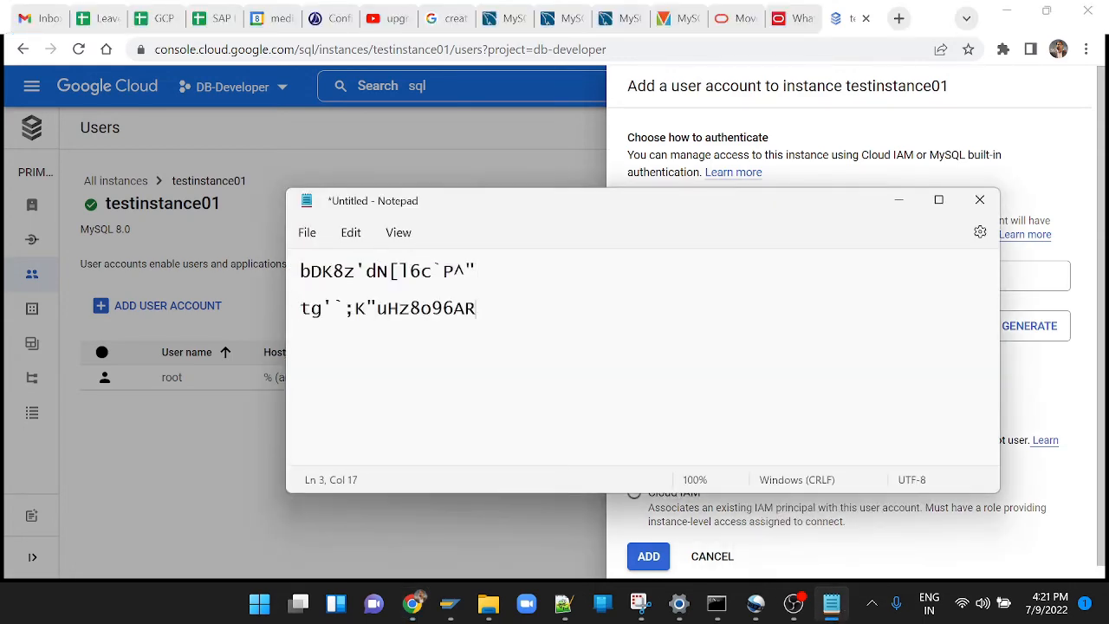
pyautogui.click(901, 202)
pyautogui.scroll(-1, 849, 378)
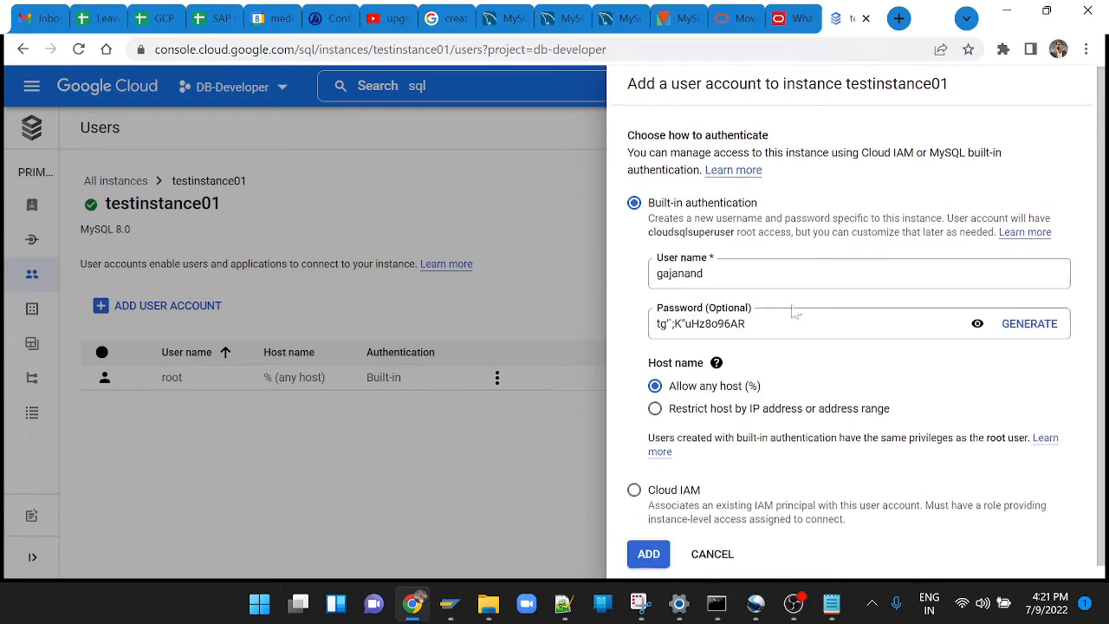
pyautogui.click(648, 545)
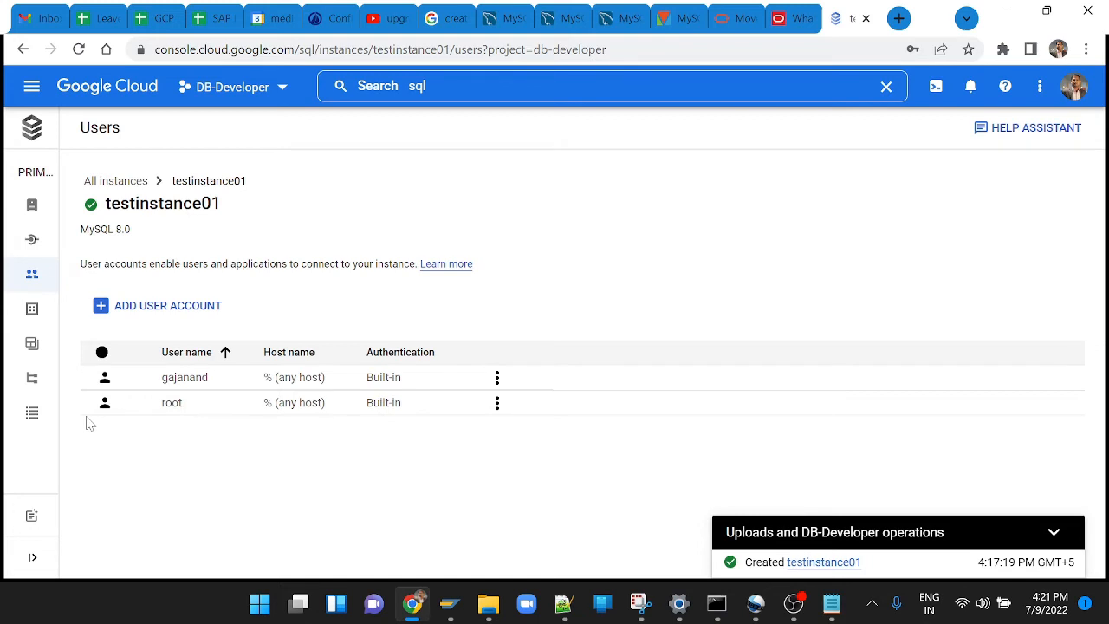
pyautogui.moveTo(47, 280)
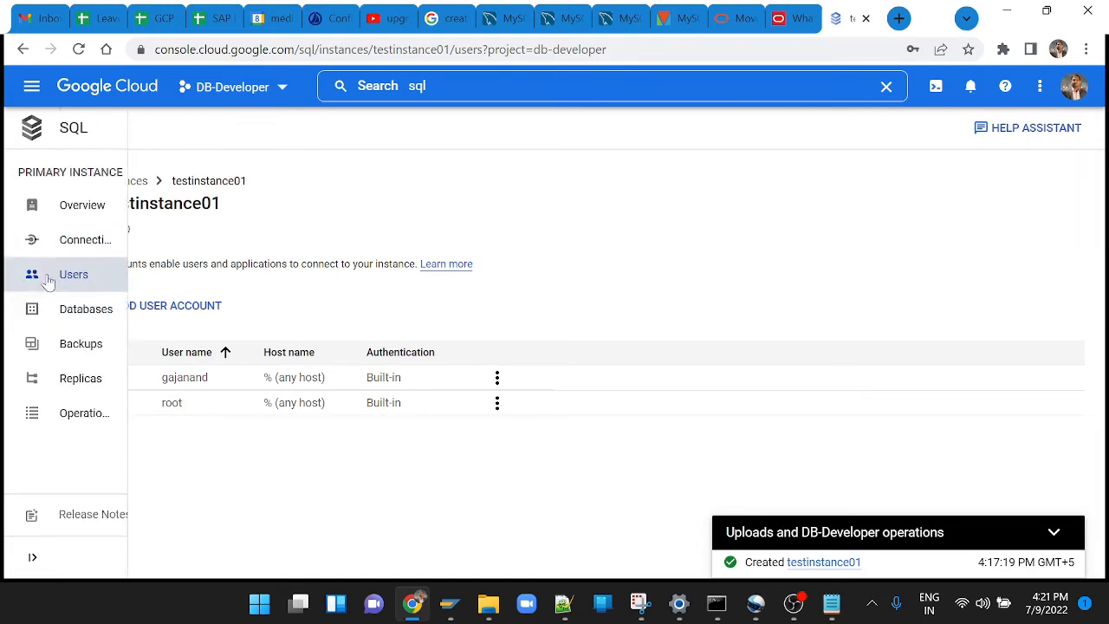
# Create the testdb database on the Databases page and check its actions menu without deleting it
pyautogui.click(94, 317)
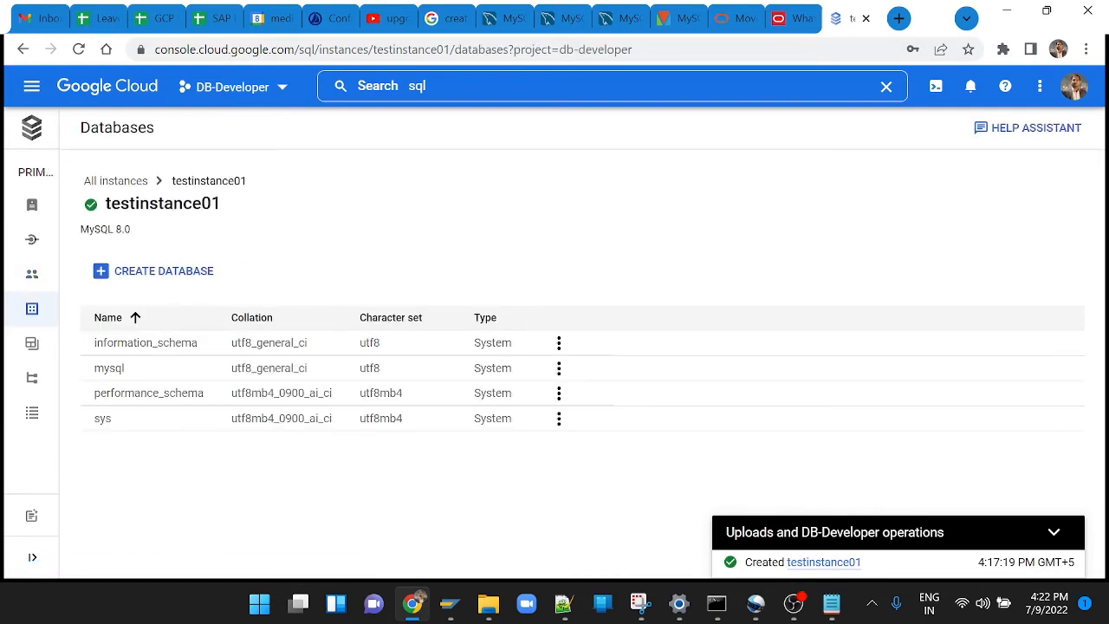
pyautogui.click(164, 271)
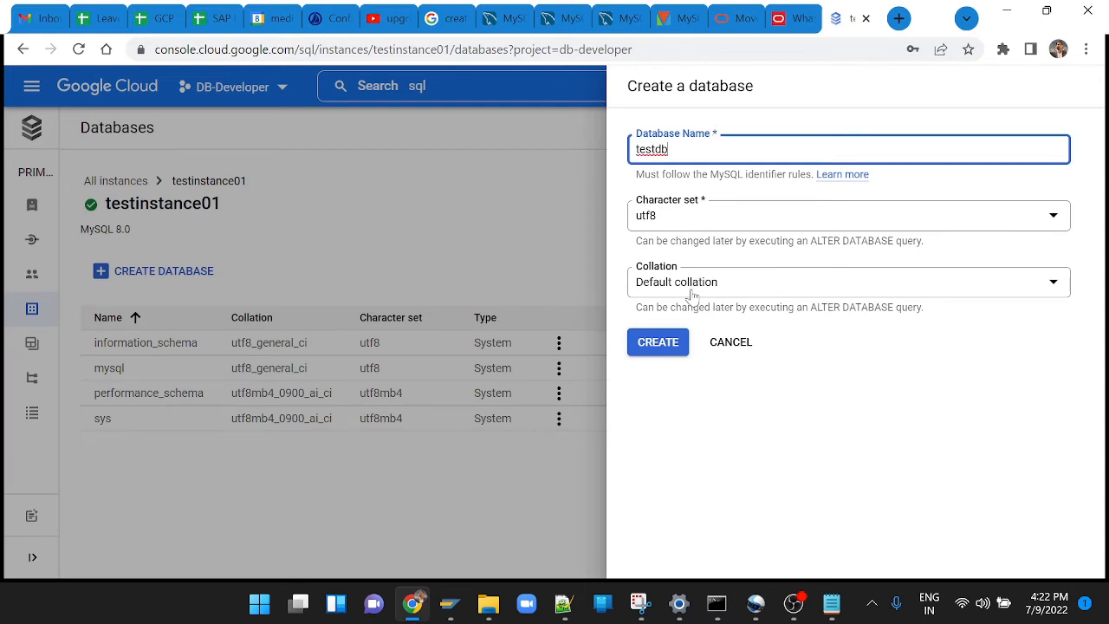
pyautogui.click(656, 346)
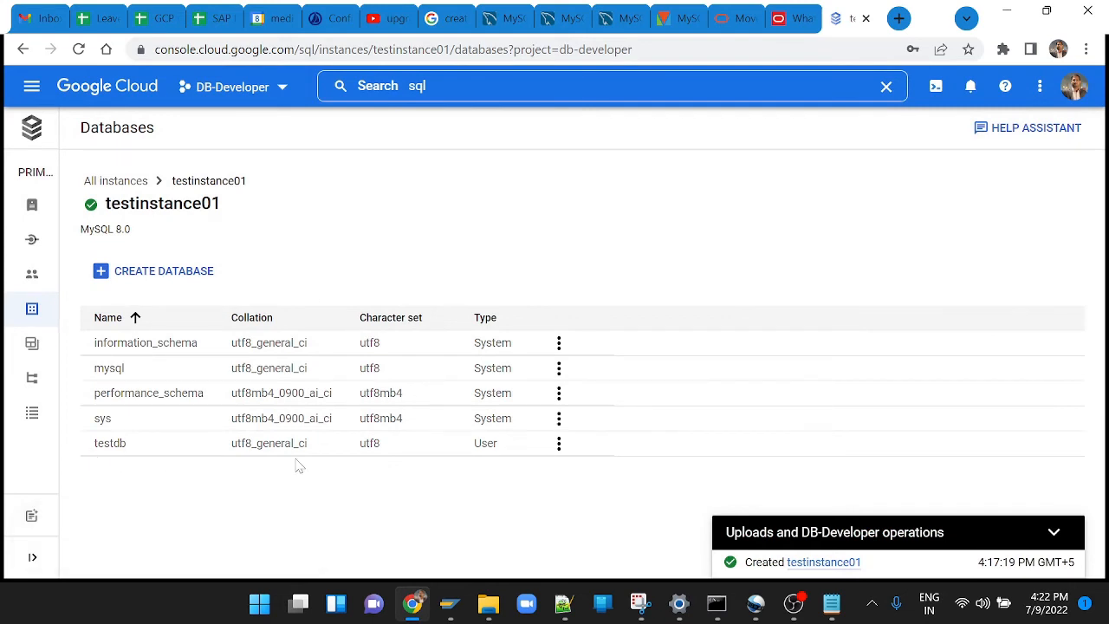
pyautogui.click(559, 446)
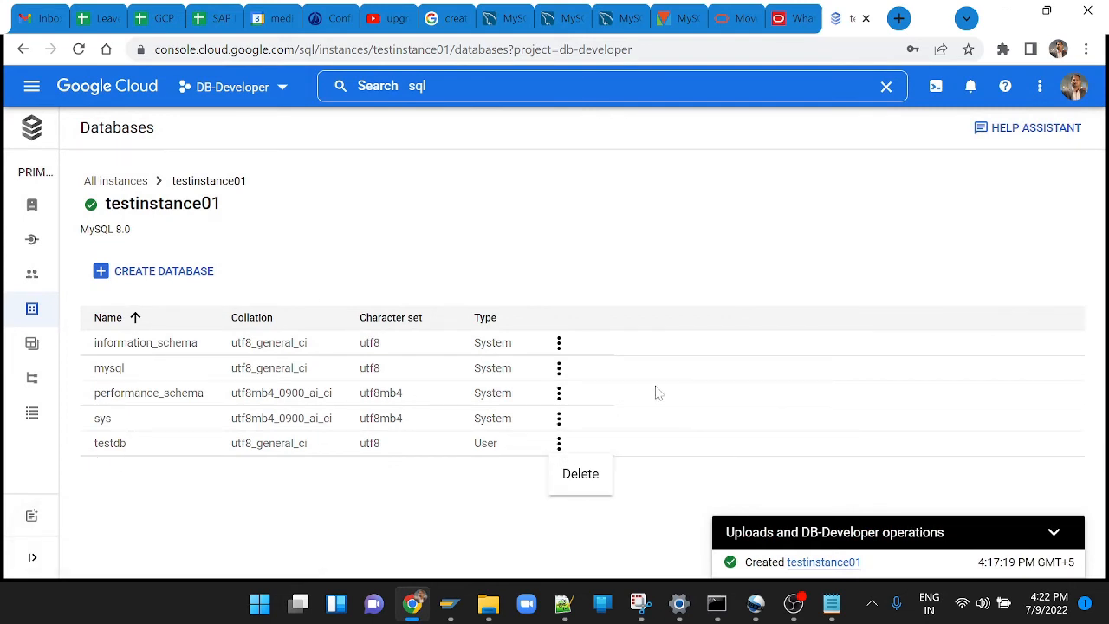
pyautogui.click(559, 443)
pyautogui.click(558, 443)
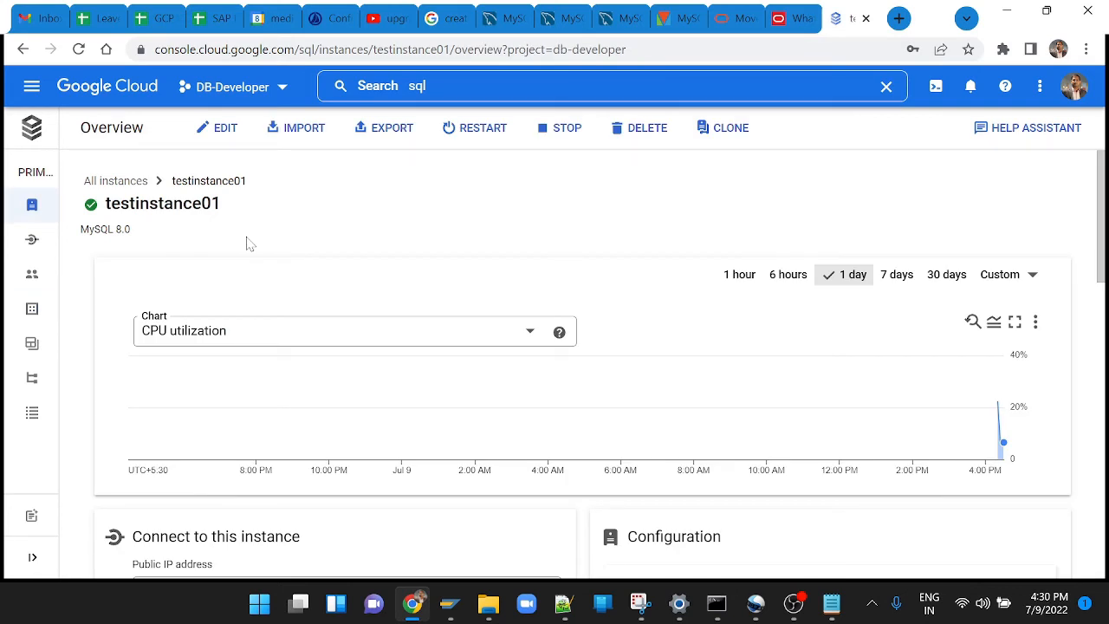
# Highlight backup settings: automated backups Enabled, backups window, point-in-time recovery Enabled, 7 days of logs
pyautogui.moveTo(35, 221)
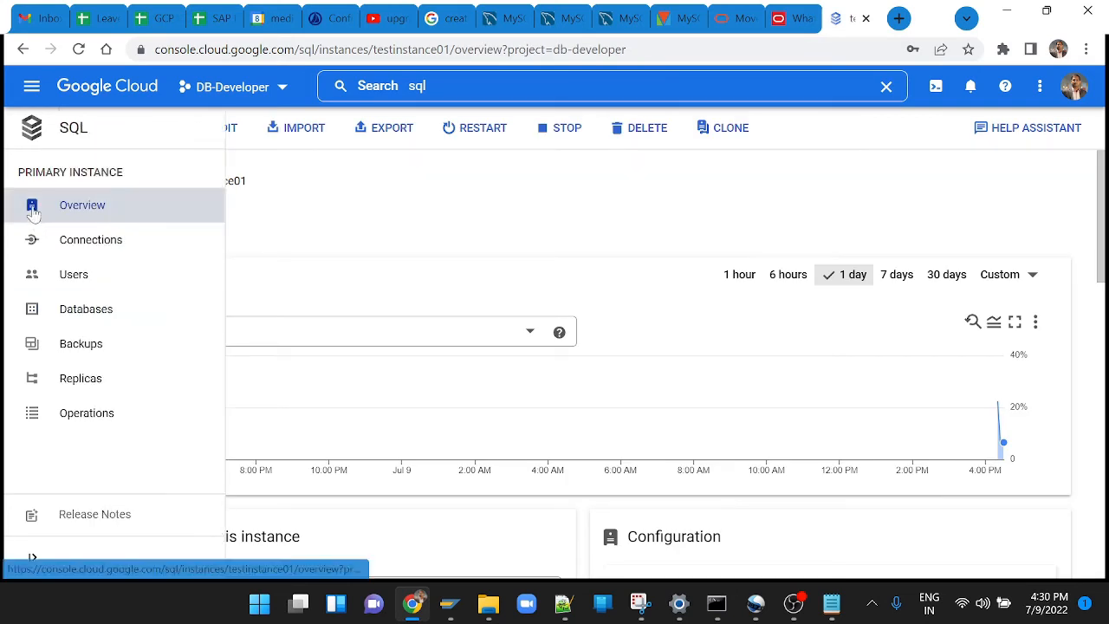
pyautogui.click(78, 348)
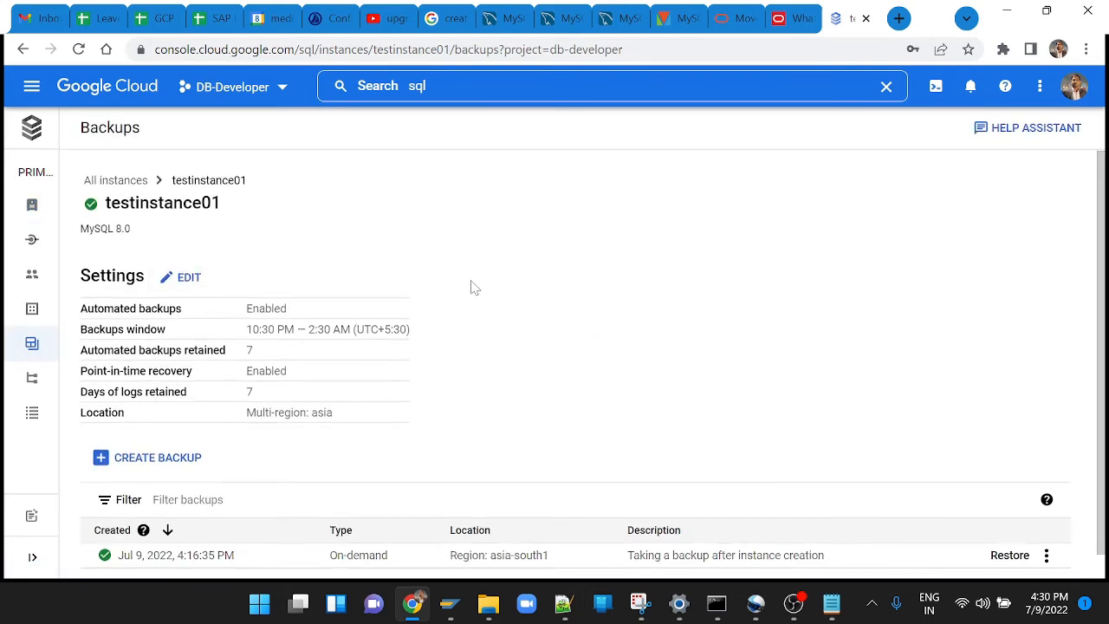
pyautogui.scroll(-1, 475, 279)
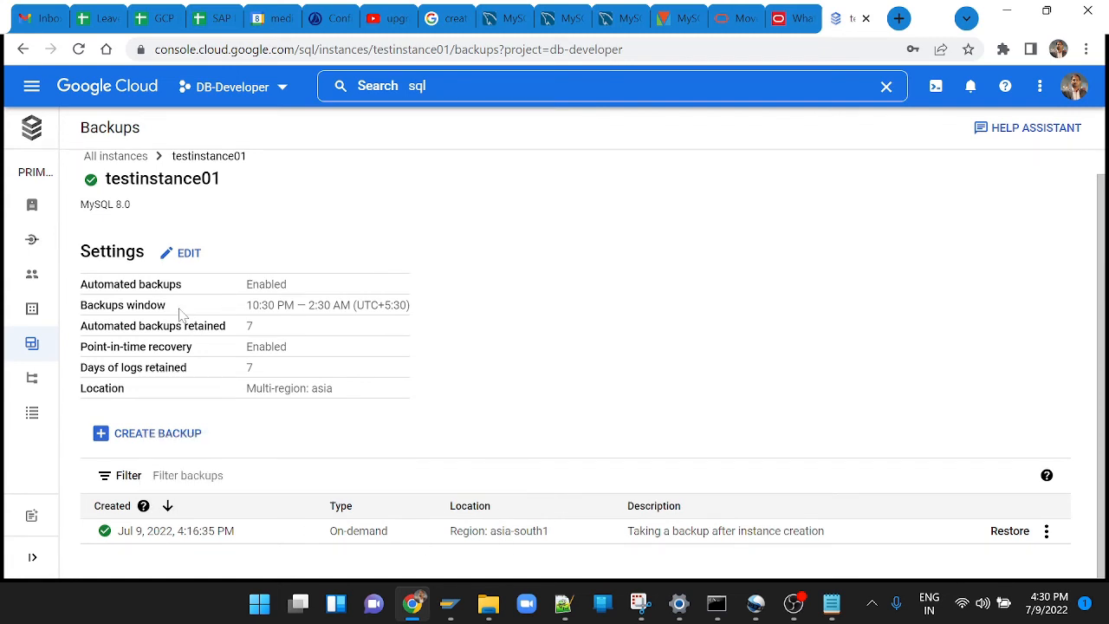
pyautogui.doubleClick(112, 251)
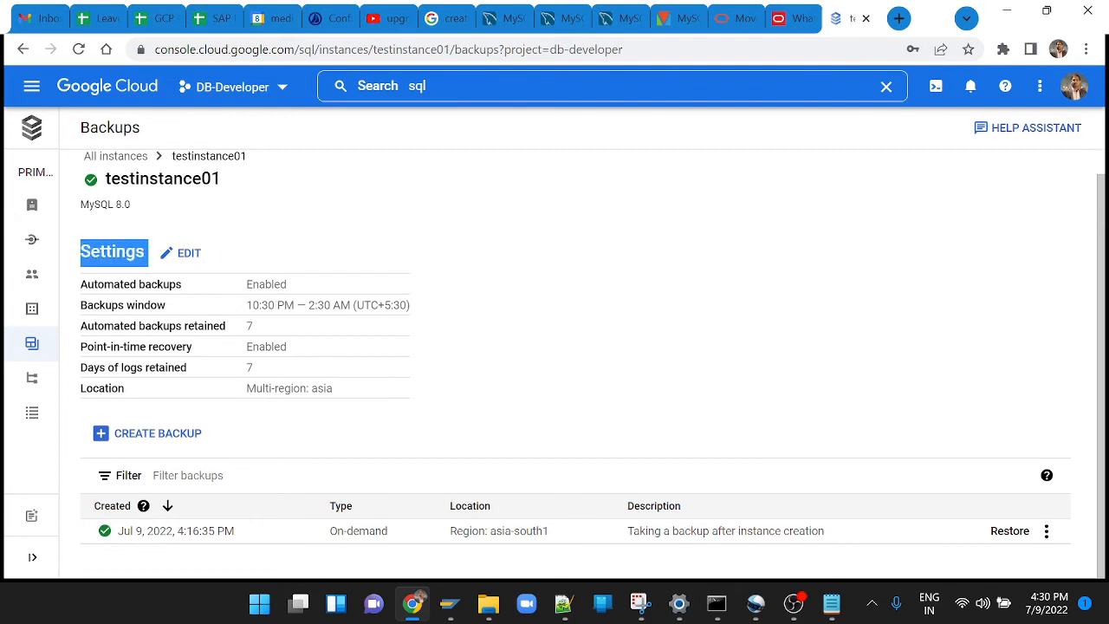
pyautogui.doubleClick(266, 284)
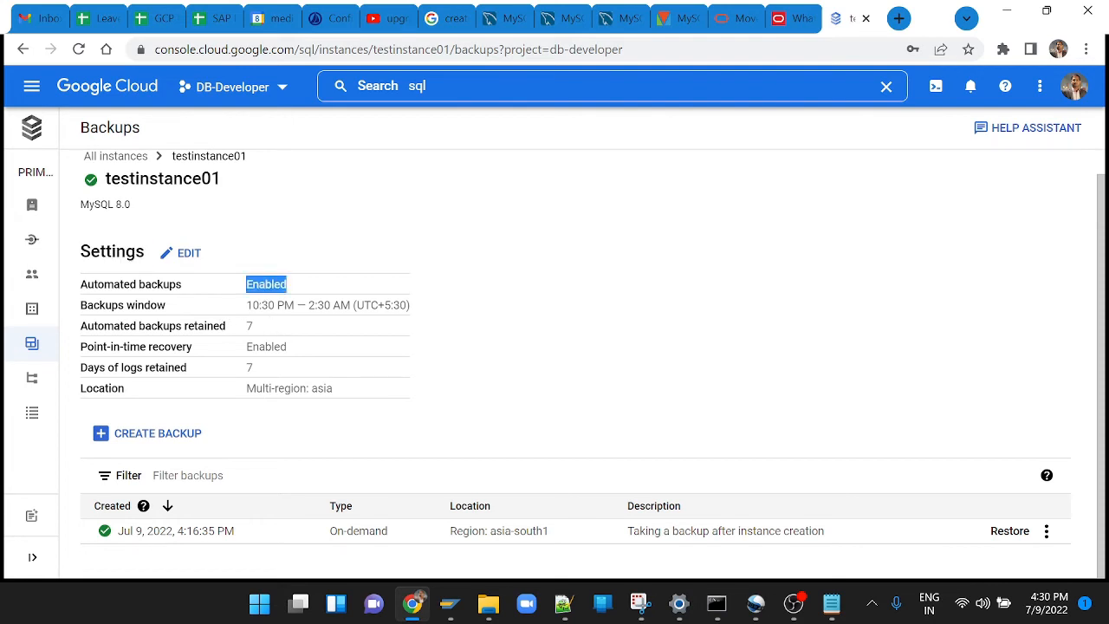
pyautogui.tripleClick(248, 306)
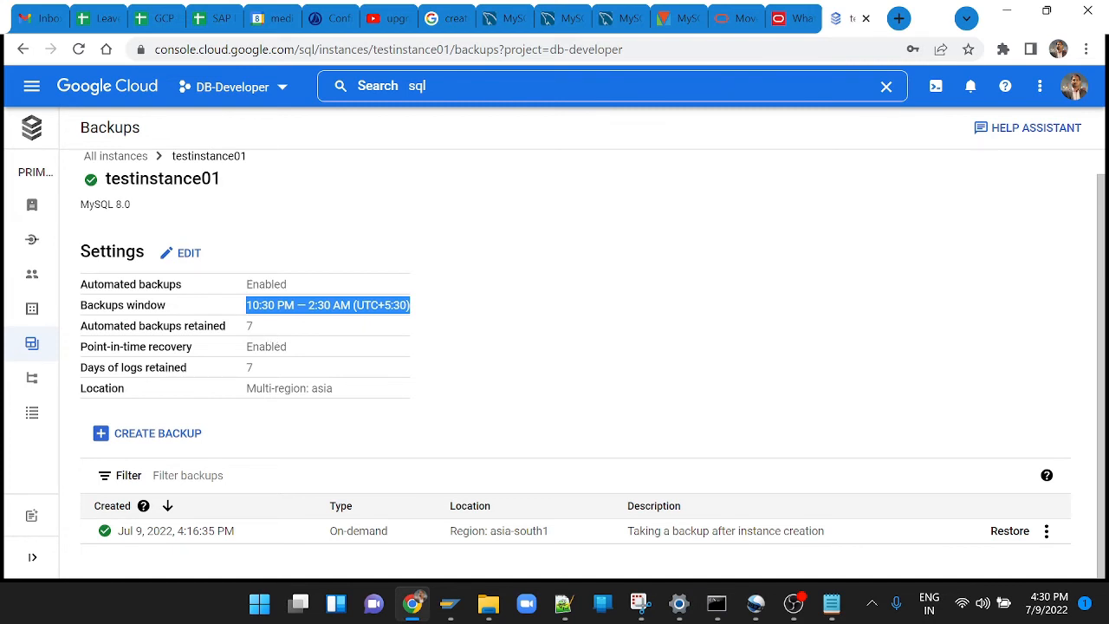
pyautogui.click(292, 347)
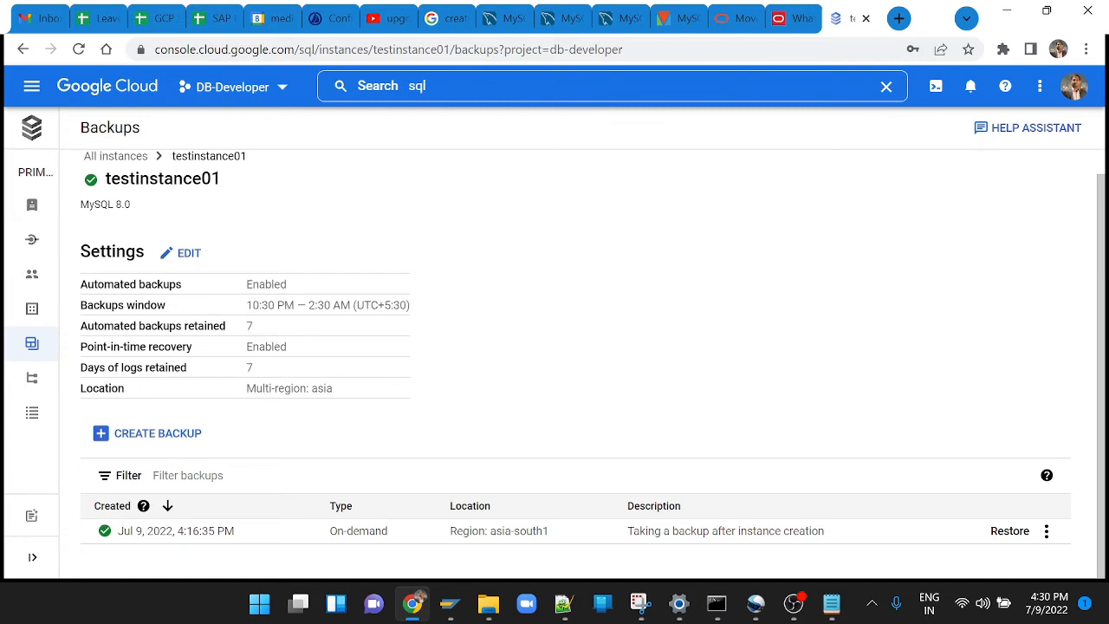
pyautogui.doubleClick(266, 346)
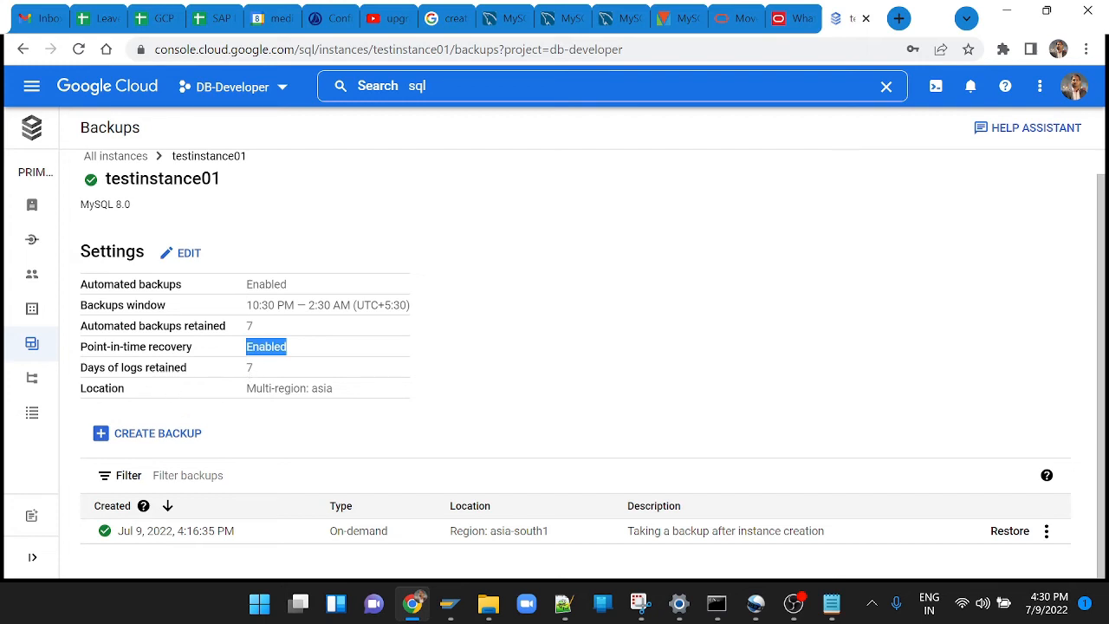
pyautogui.doubleClick(250, 367)
pyautogui.scroll(1, 434, 389)
pyautogui.moveTo(36, 211)
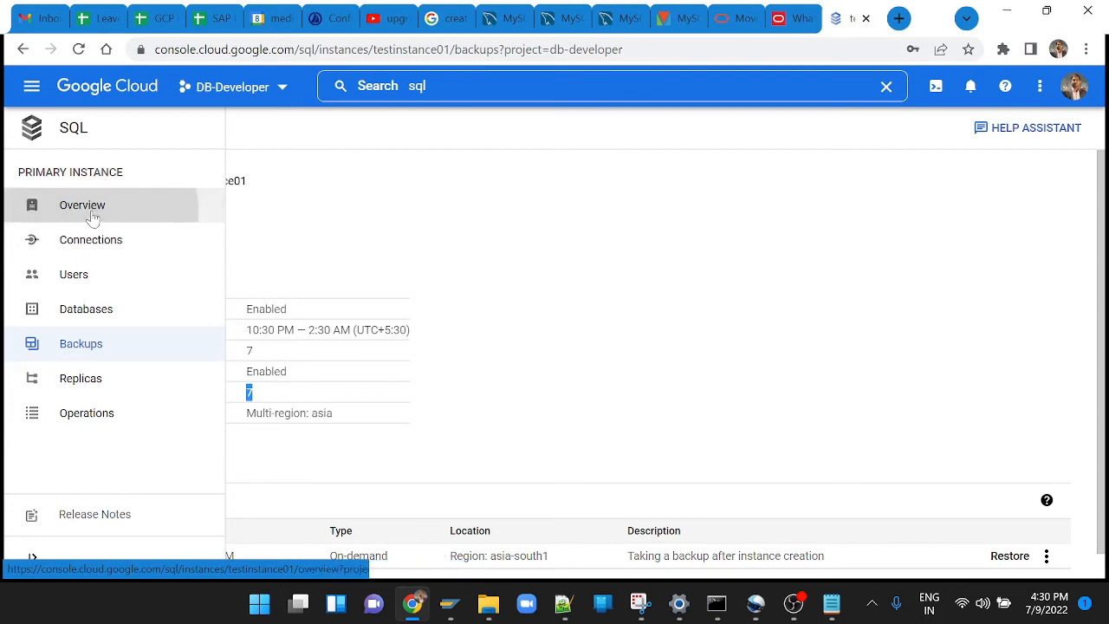
# Copy public IP 35.200.200.1 from the Overview page and minimize Chrome
pyautogui.click(93, 216)
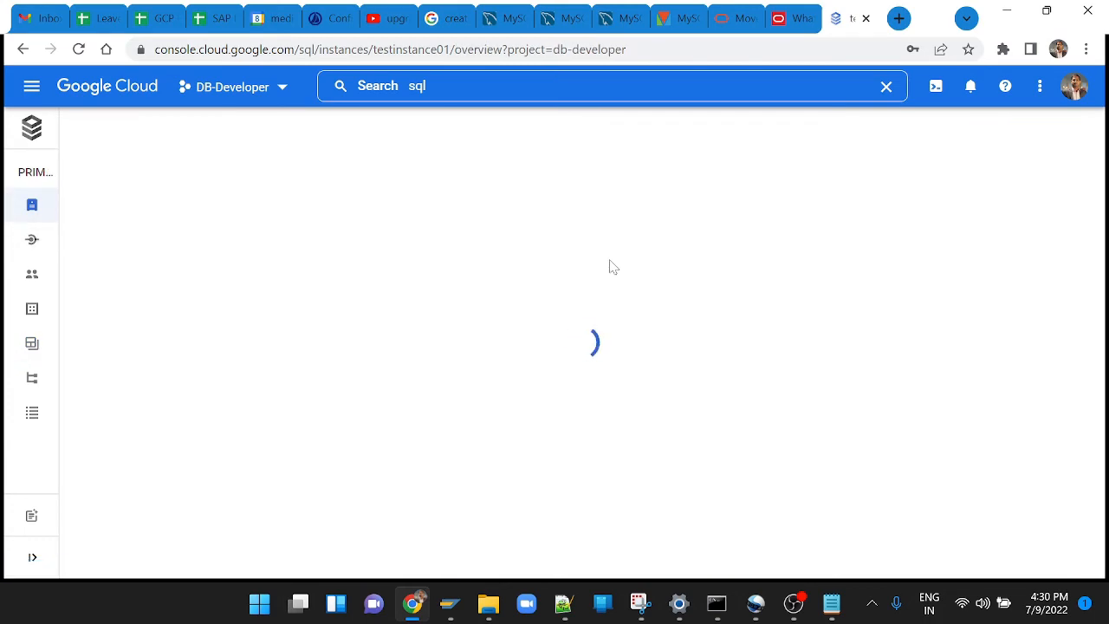
pyautogui.scroll(-2, 331, 310)
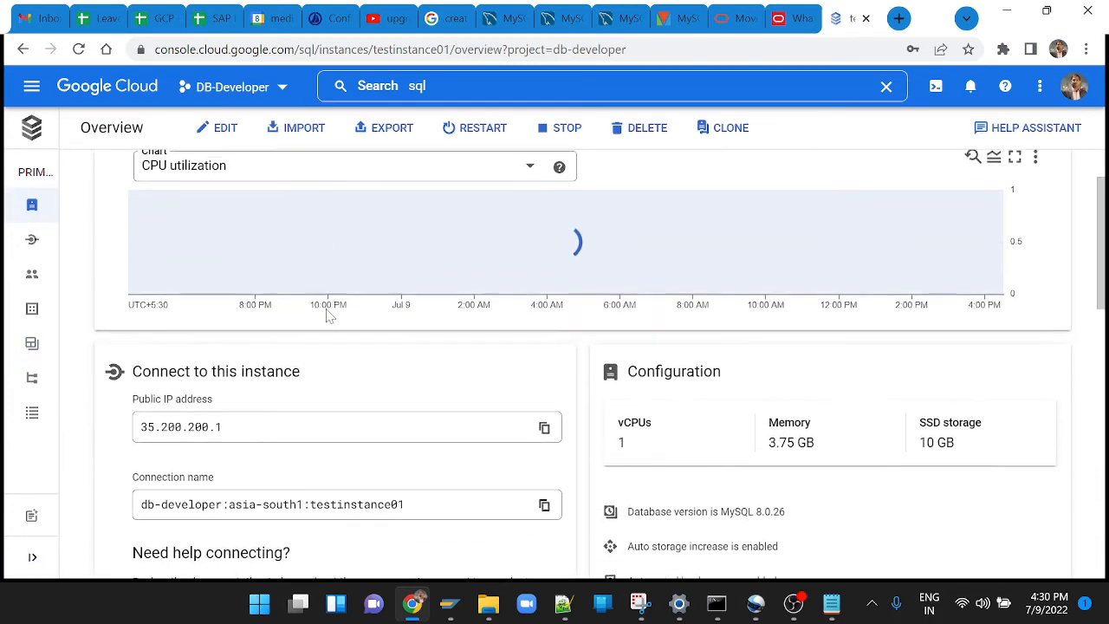
pyautogui.click(544, 421)
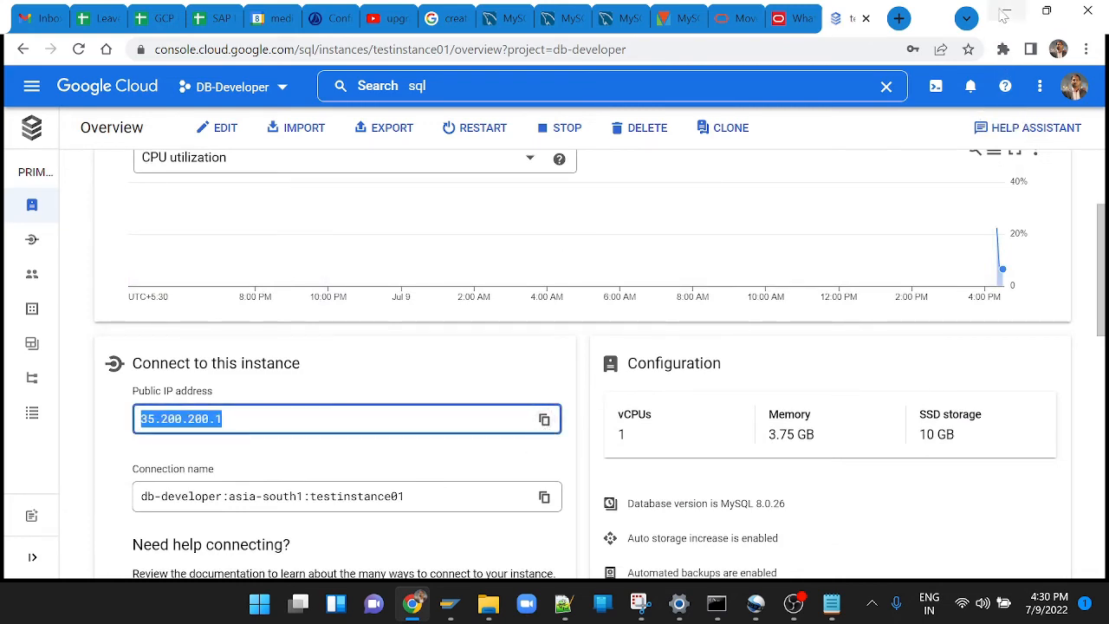
pyautogui.click(1005, 11)
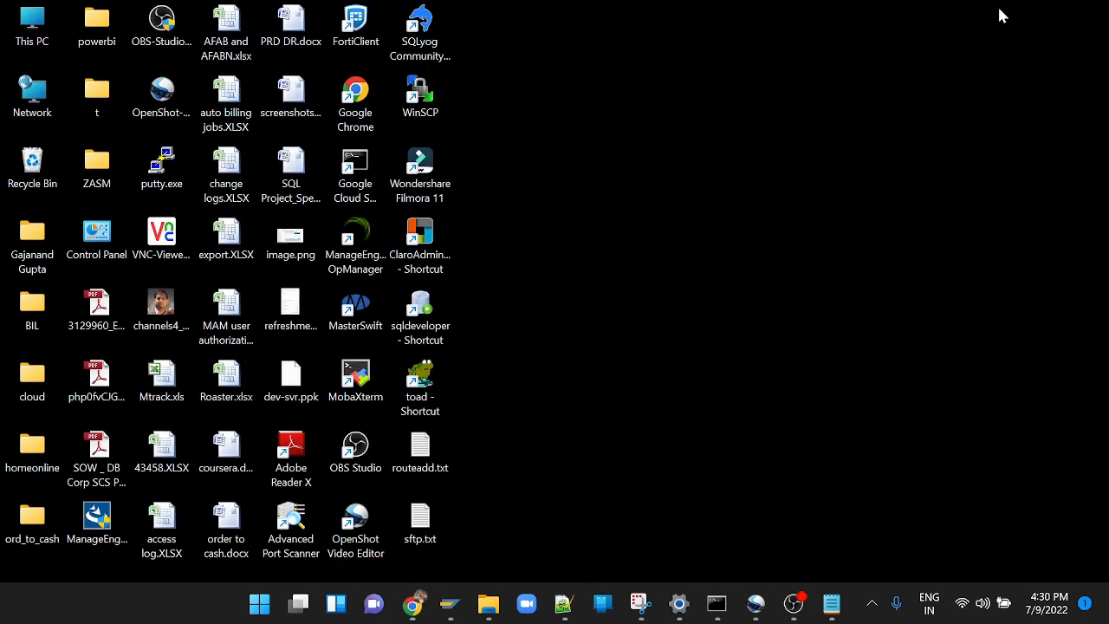
# Launch SQLyog and create a new connection named GCP_35.200.200.1
pyautogui.doubleClick(438, 37)
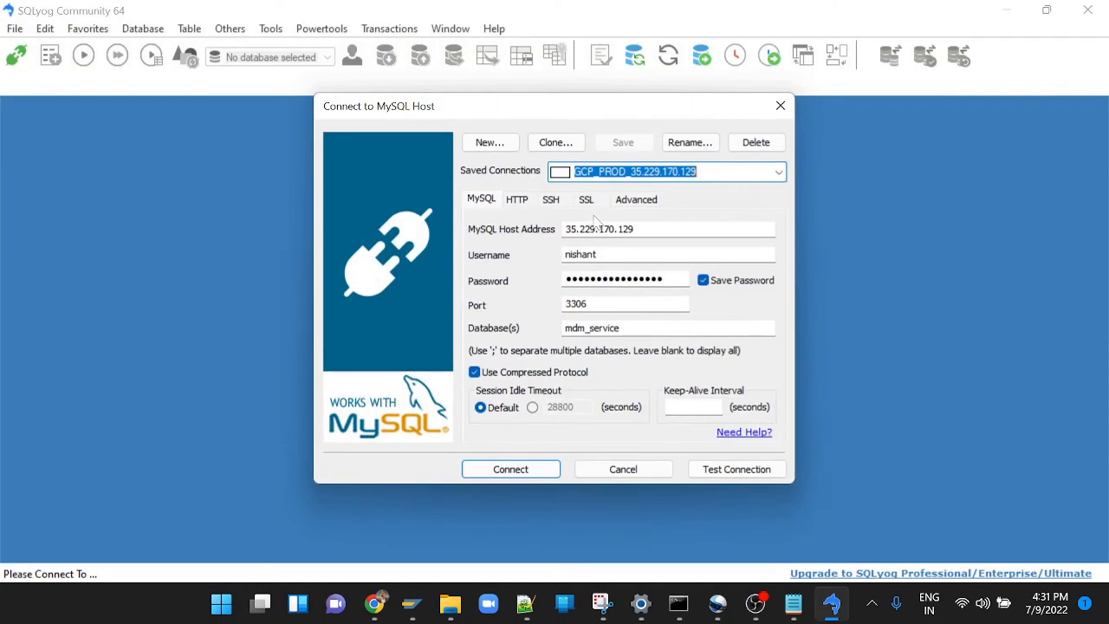
pyautogui.click(490, 142)
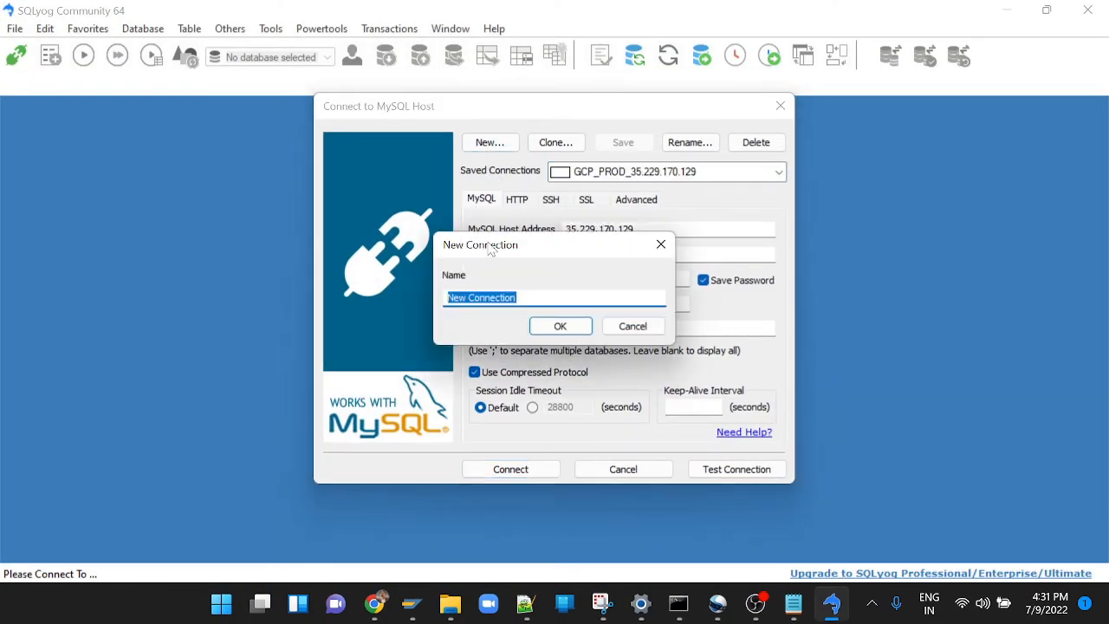
pyautogui.write('GCP')
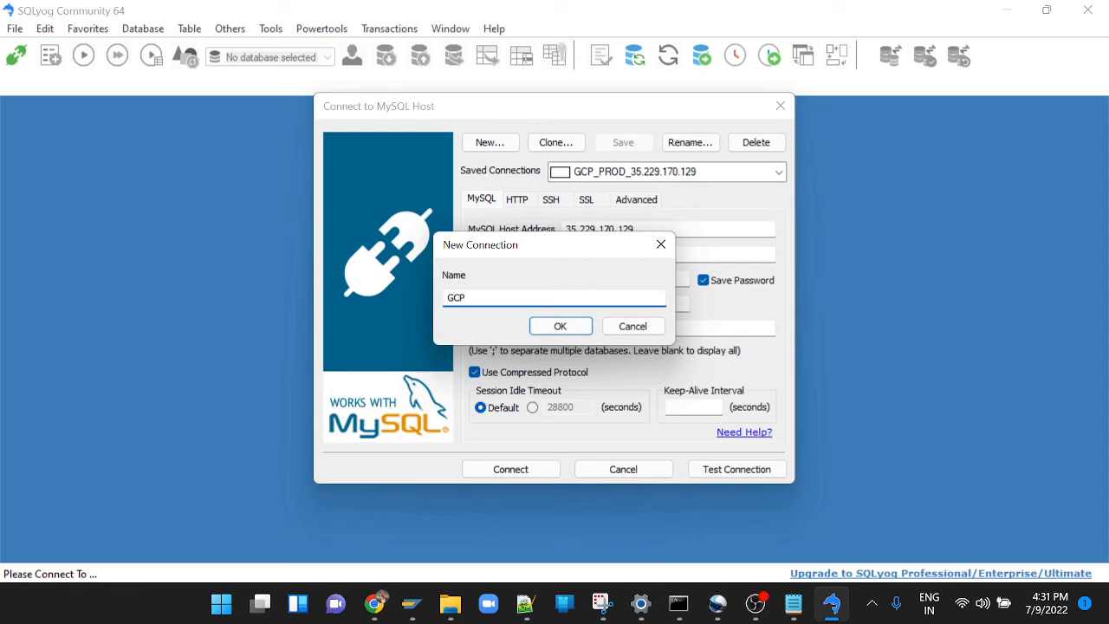
pyautogui.write('_')
pyautogui.hotkey('ctrl', 'v')
pyautogui.click(565, 328)
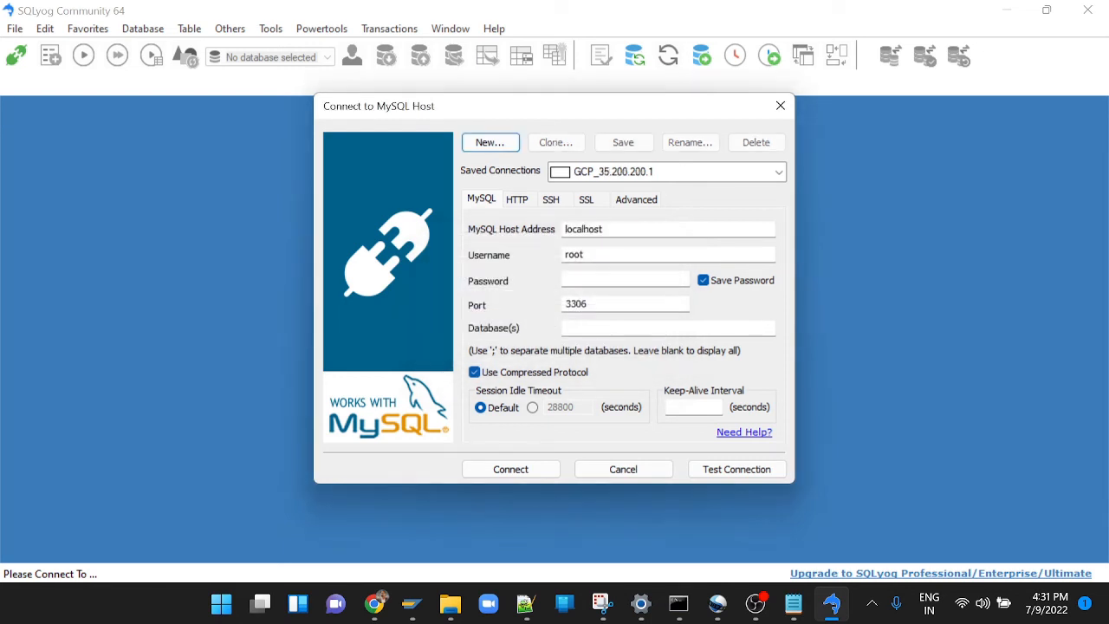
# Set host 35.200.200.1, paste the root password from the notes, untick Save Password, and test
pyautogui.doubleClick(583, 229)
pyautogui.hotkey('ctrl', 'v')
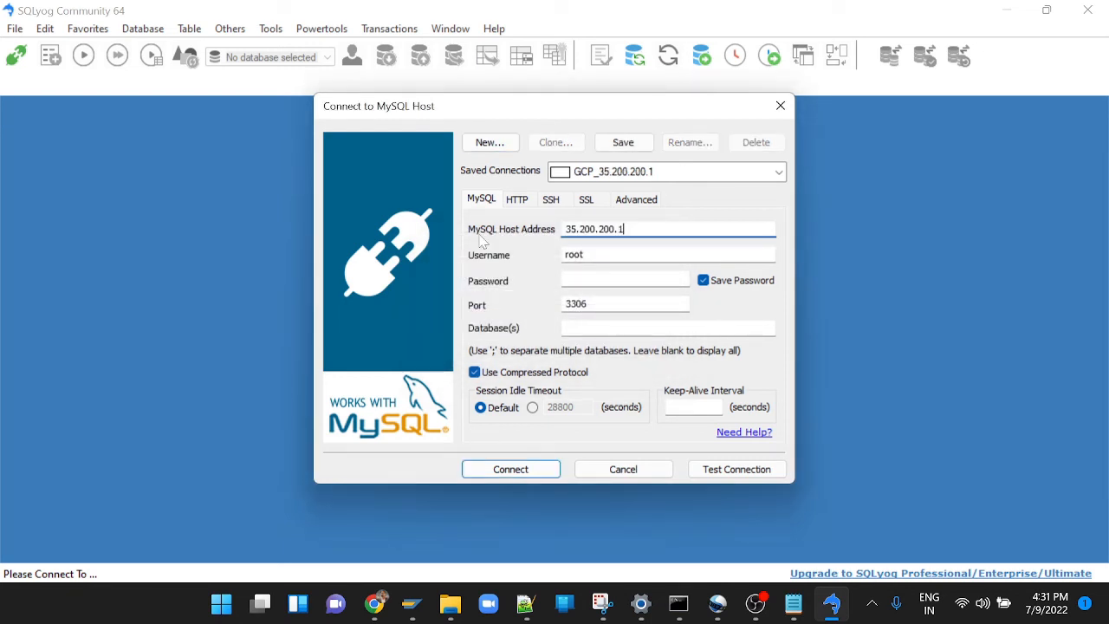
pyautogui.press('Tab')
pyautogui.press('Tab')
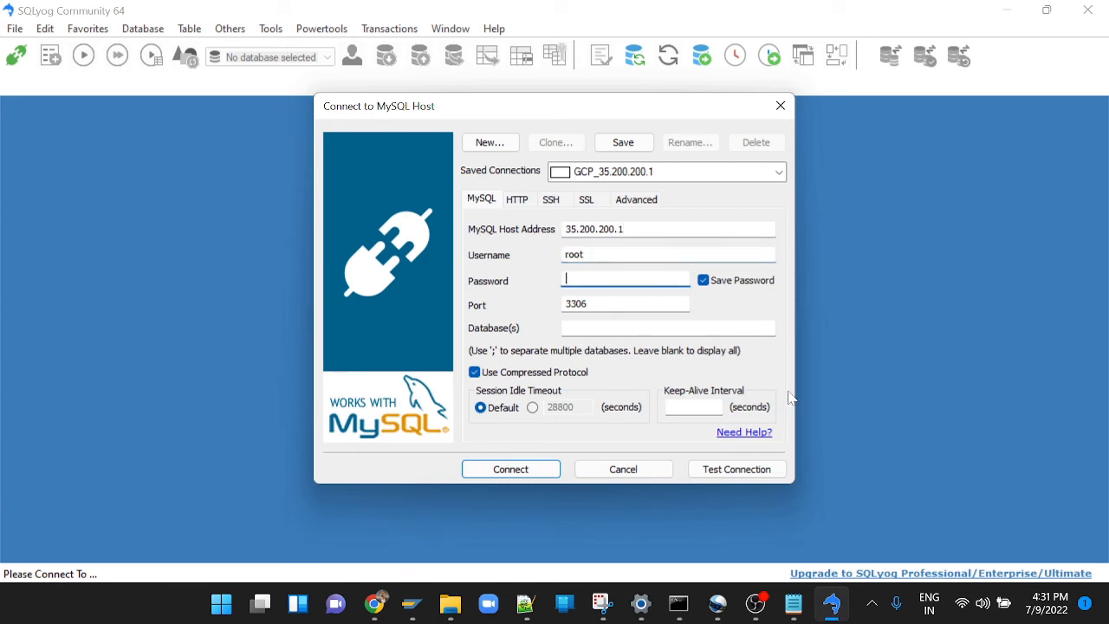
pyautogui.moveTo(793, 603)
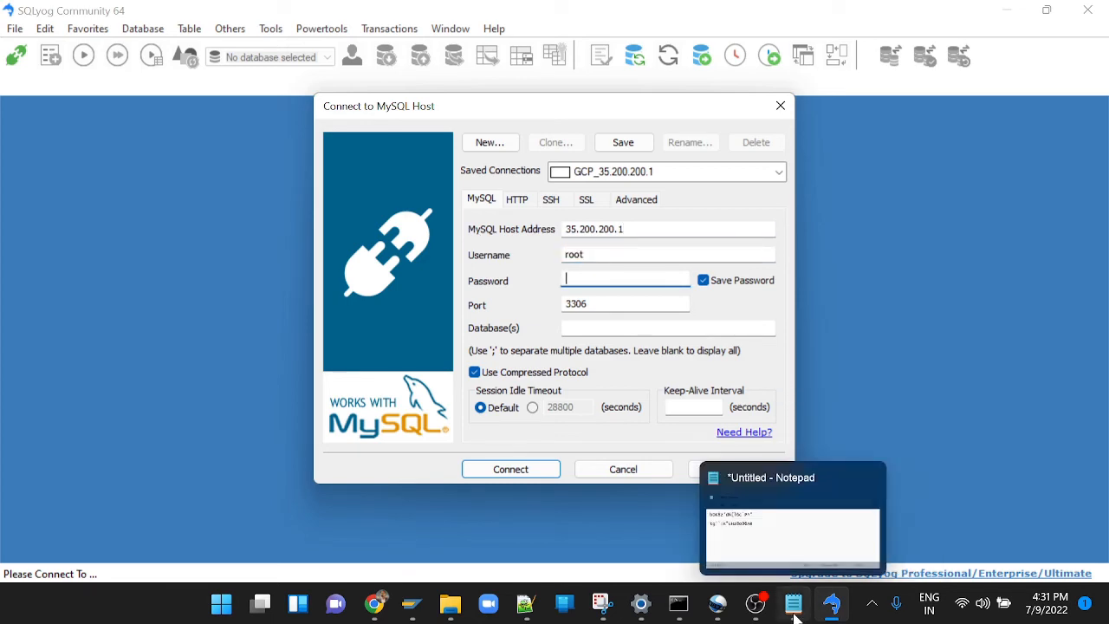
pyautogui.click(795, 500)
pyautogui.press('Up')
pyautogui.press('Up')
pyautogui.hotkey('shift', 'Home')
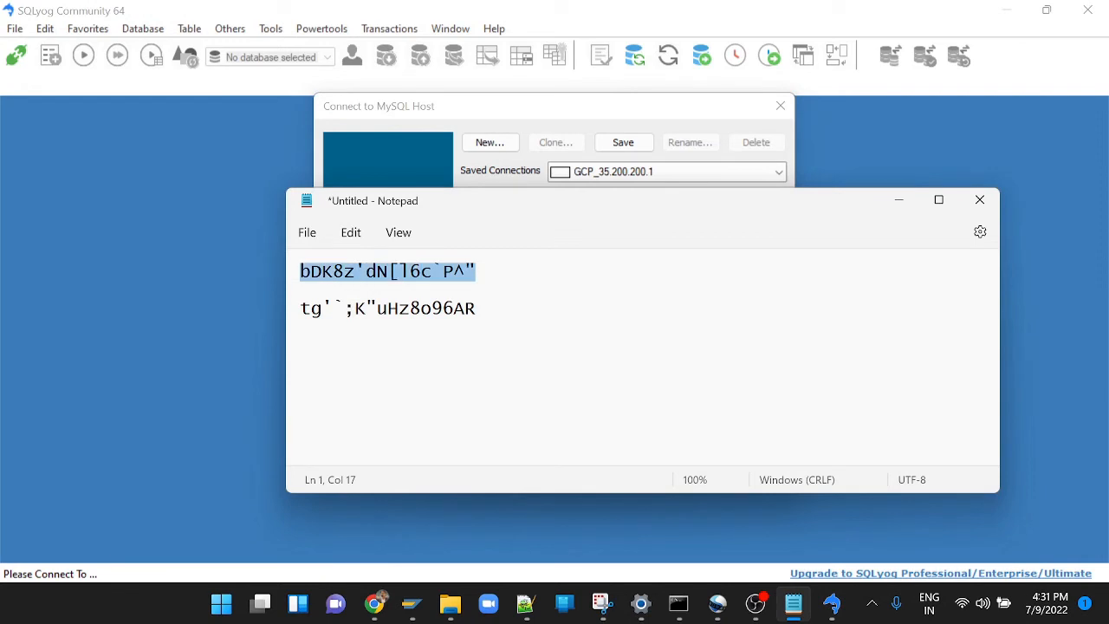
pyautogui.click(901, 202)
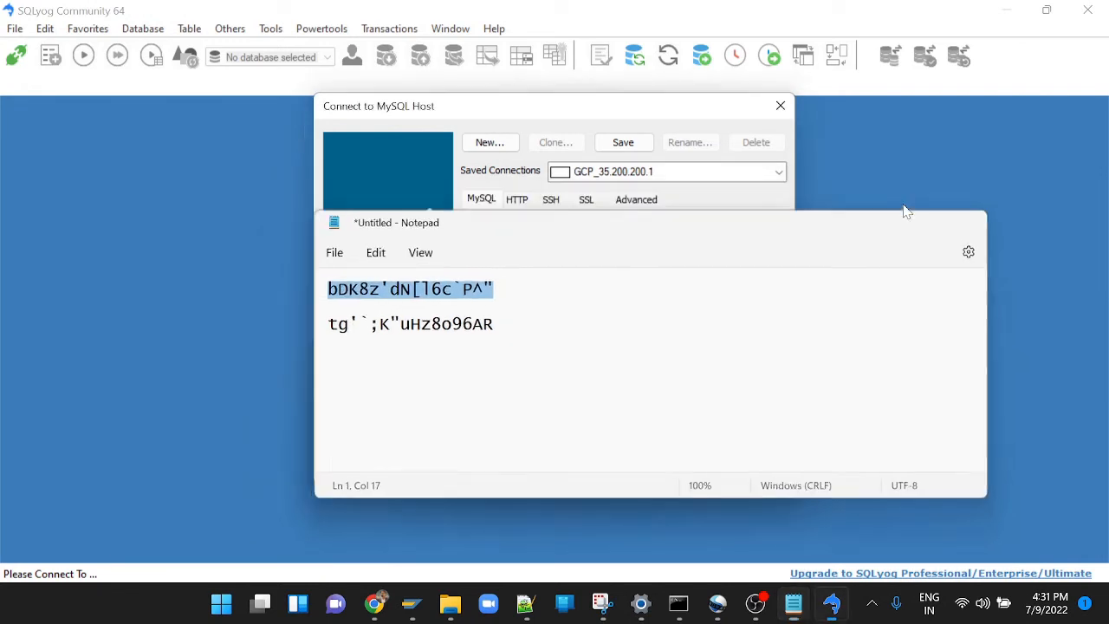
pyautogui.hotkey('ctrl', 'v')
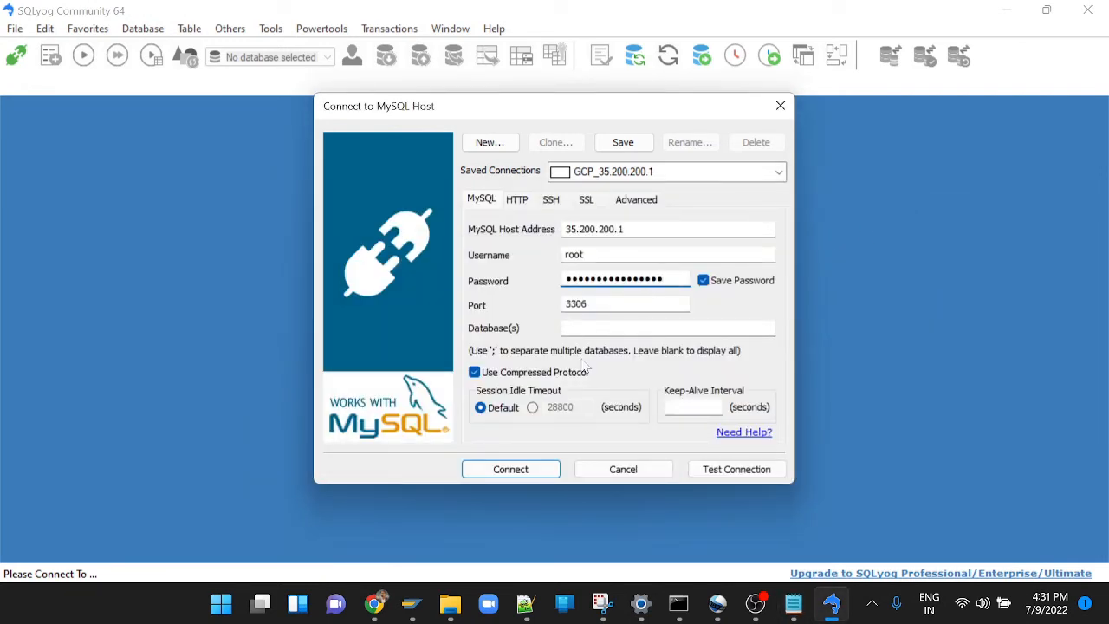
pyautogui.click(703, 285)
pyautogui.click(709, 469)
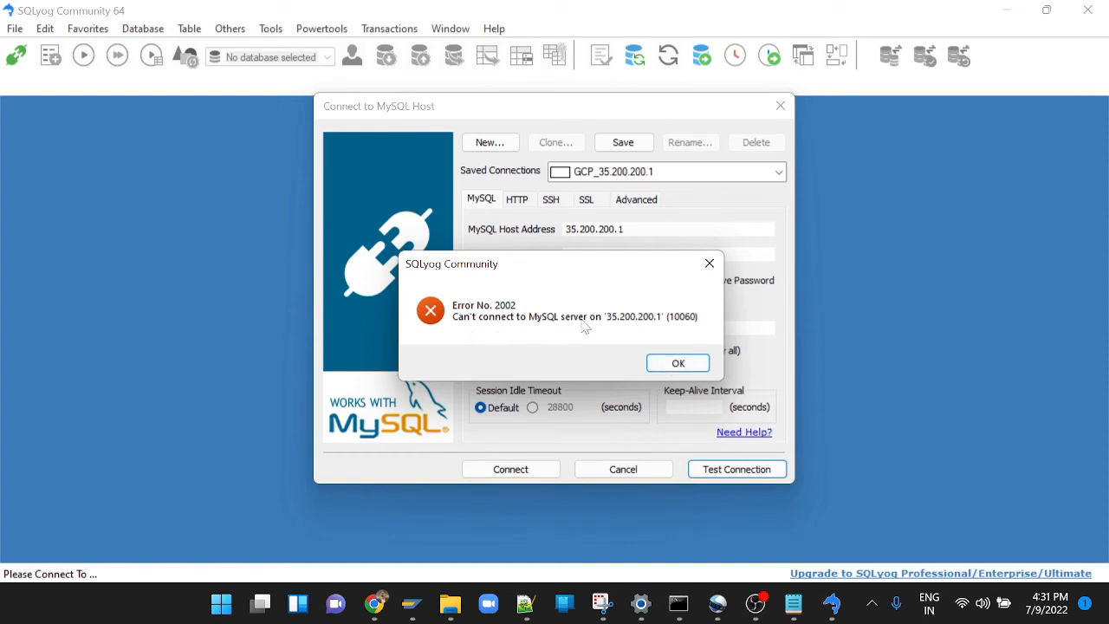
# Dismiss the SQLyog error and run telnet 35.200.200.1 3306 in a Command Prompt
pyautogui.click(677, 363)
pyautogui.doubleClick(622, 229)
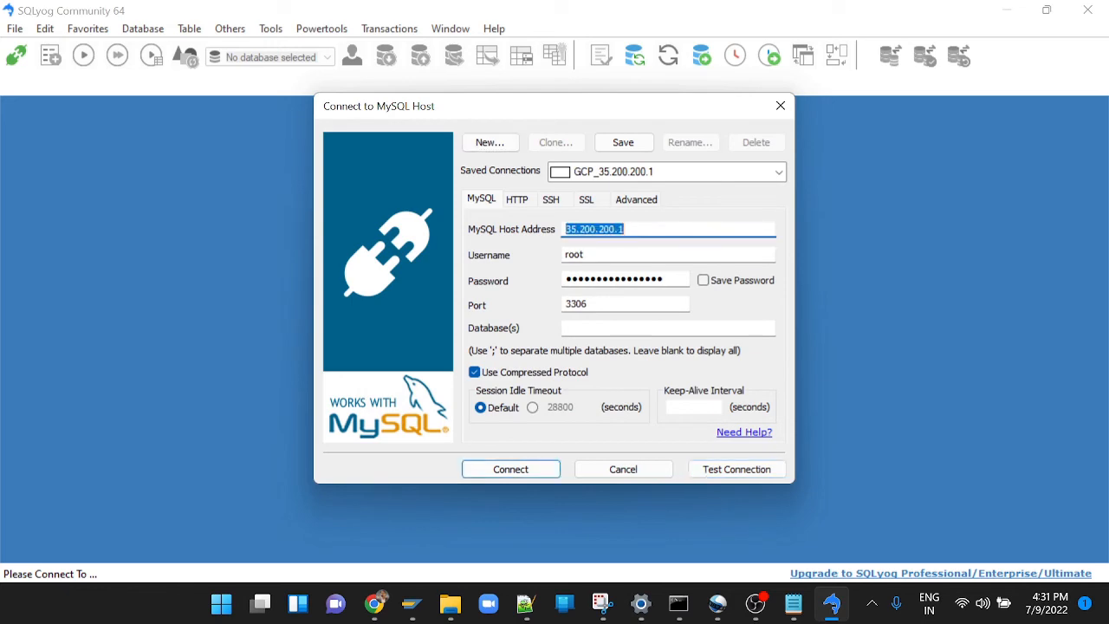
pyautogui.press('super+r')
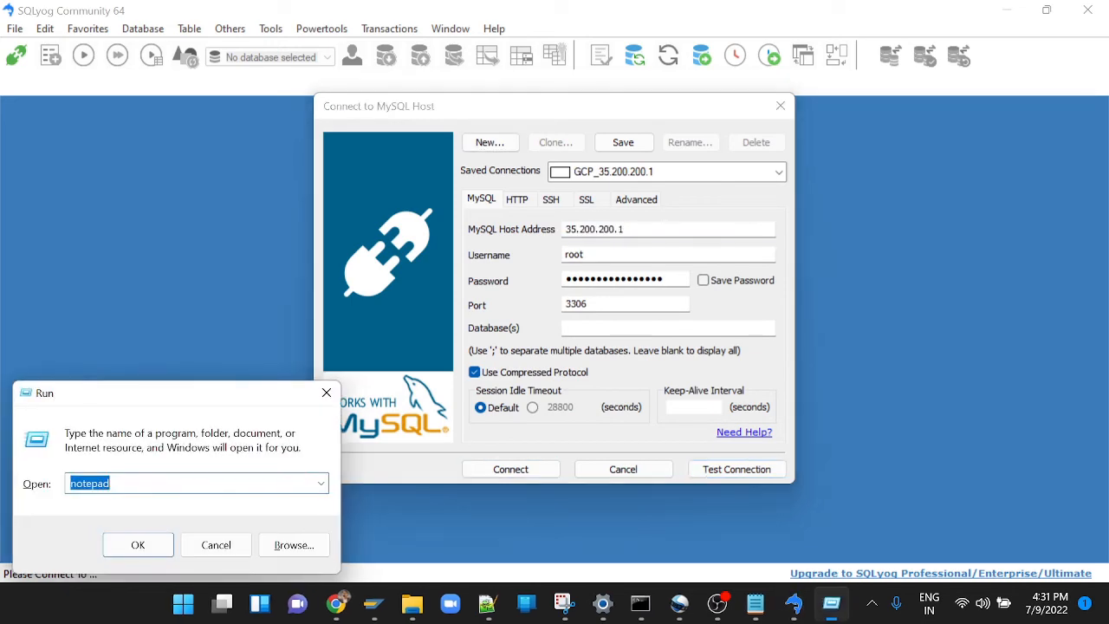
pyautogui.write('cmd')
pyautogui.press('Return')
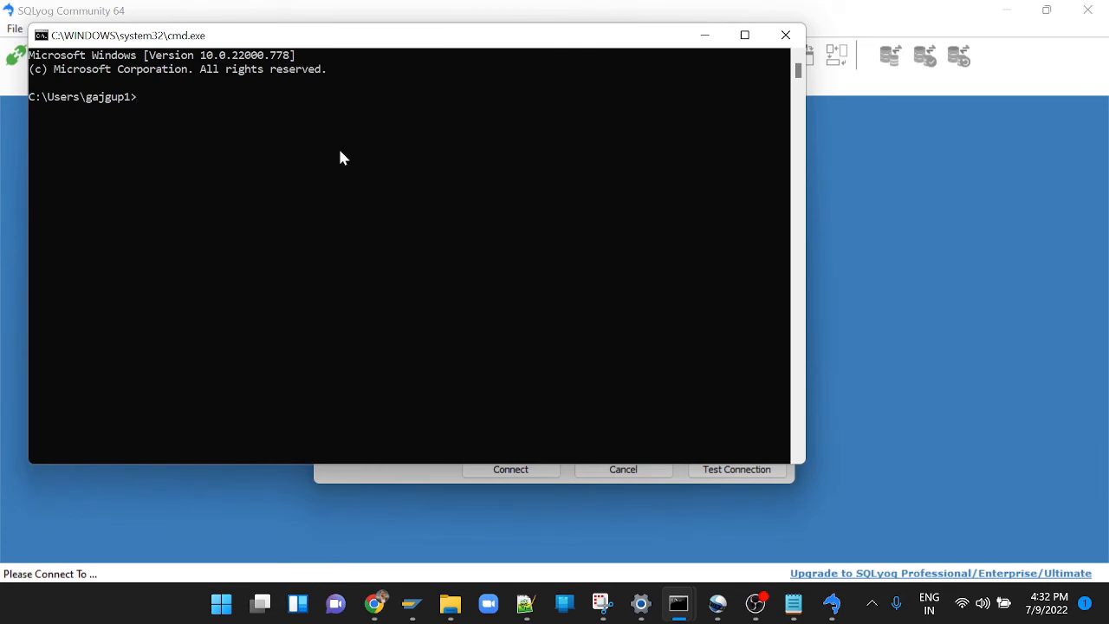
pyautogui.write('telnet 35.200.200.1')
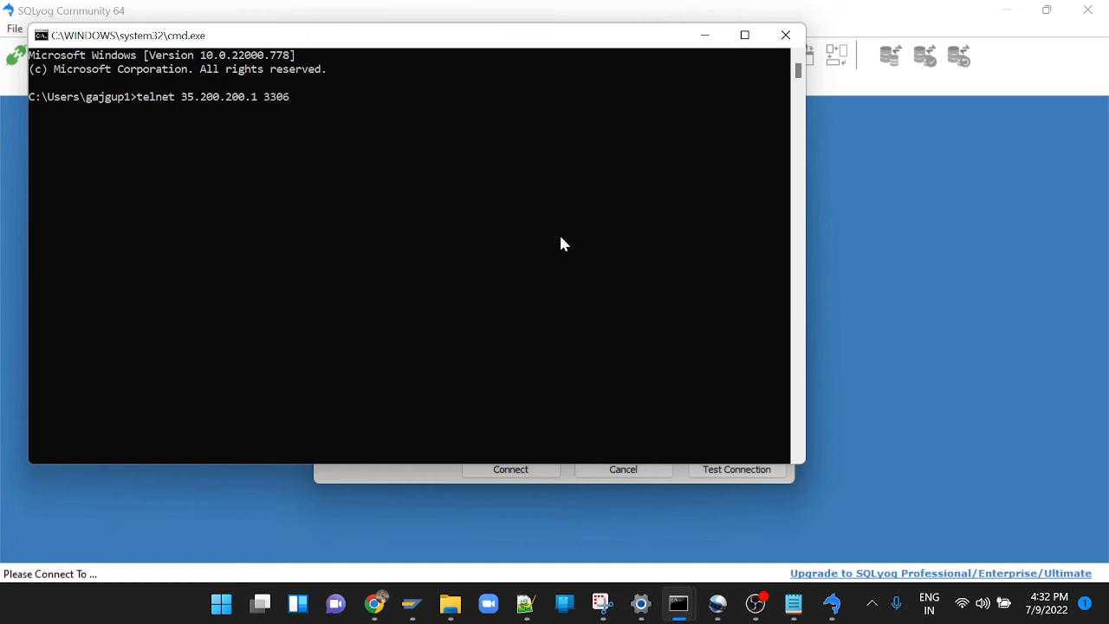
pyautogui.write('3306')
pyautogui.press('Return')
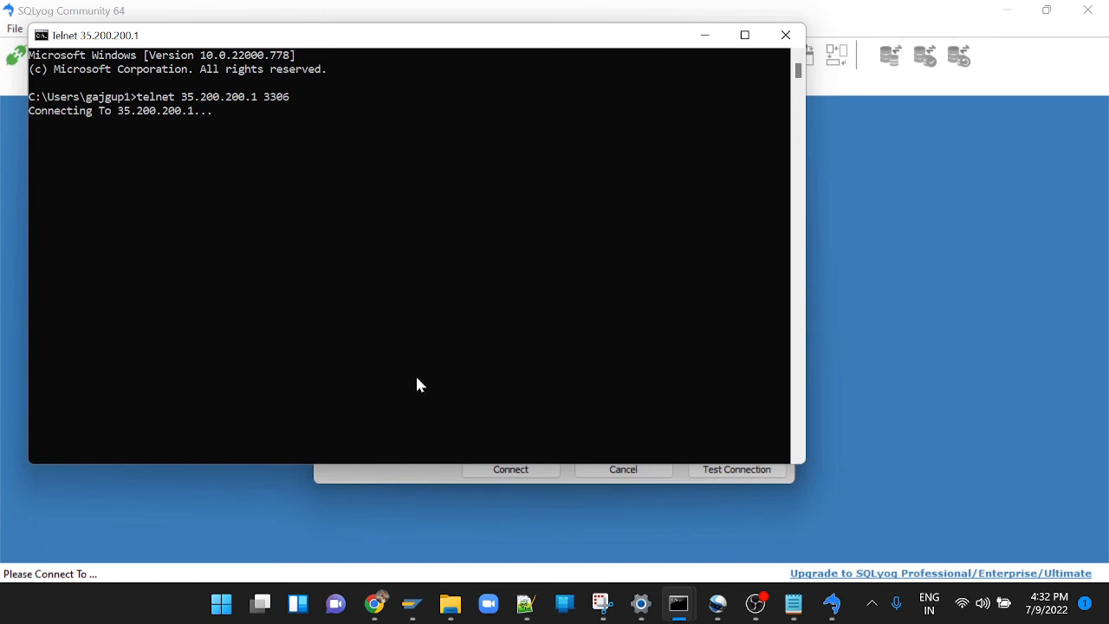
# Search 'what is my ip' in a new Chrome tab to read IPv4 157.34.233.144, then return
pyautogui.moveTo(374, 603)
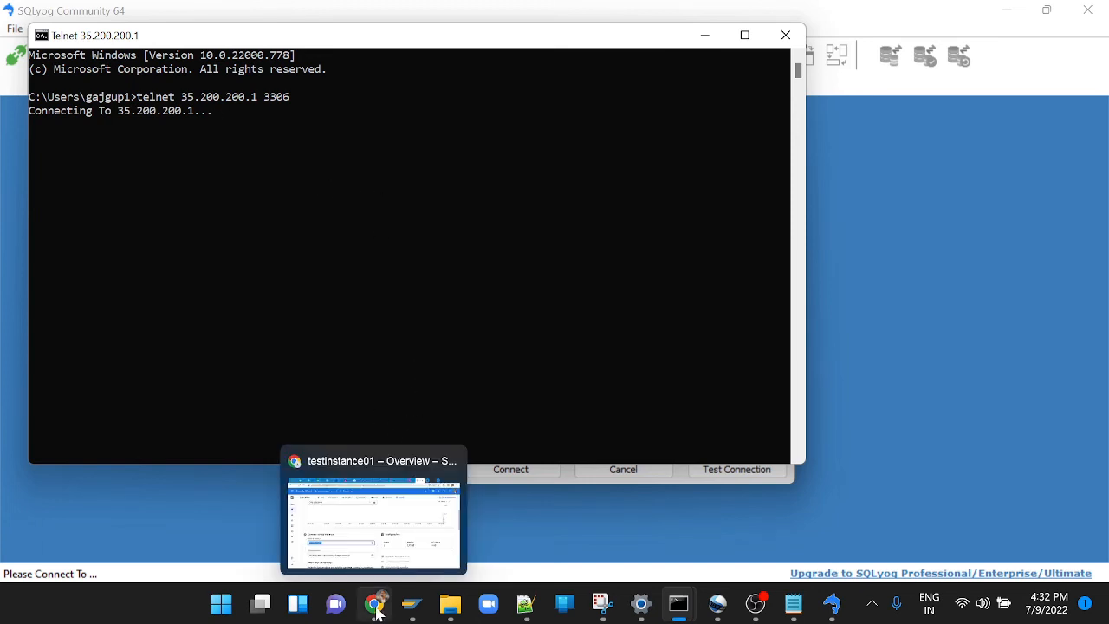
pyautogui.click(376, 466)
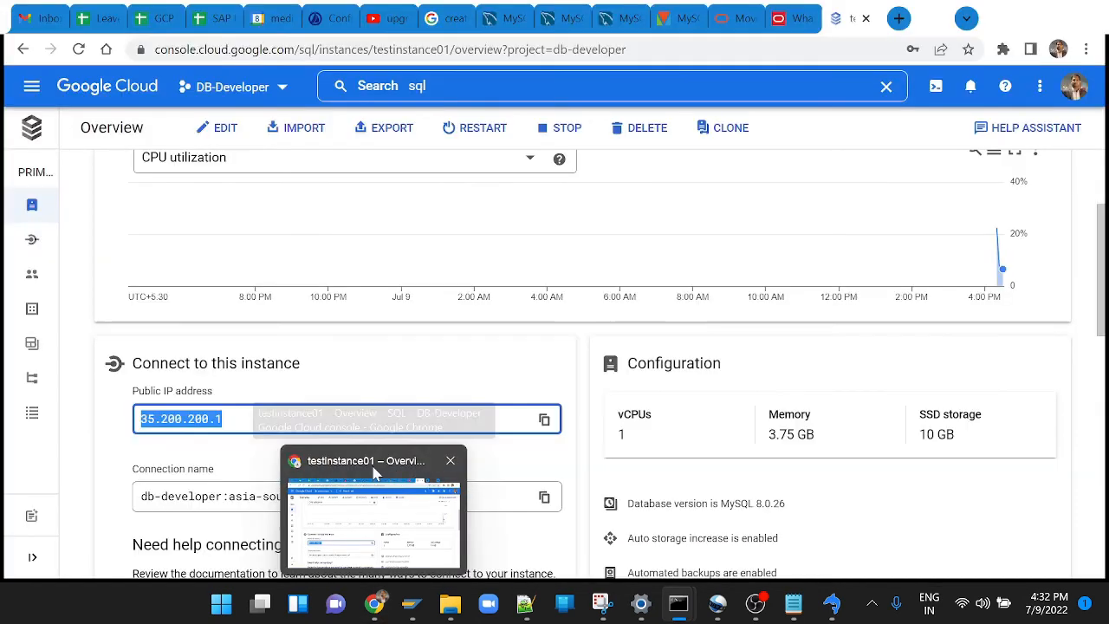
pyautogui.click(900, 19)
pyautogui.write('goo')
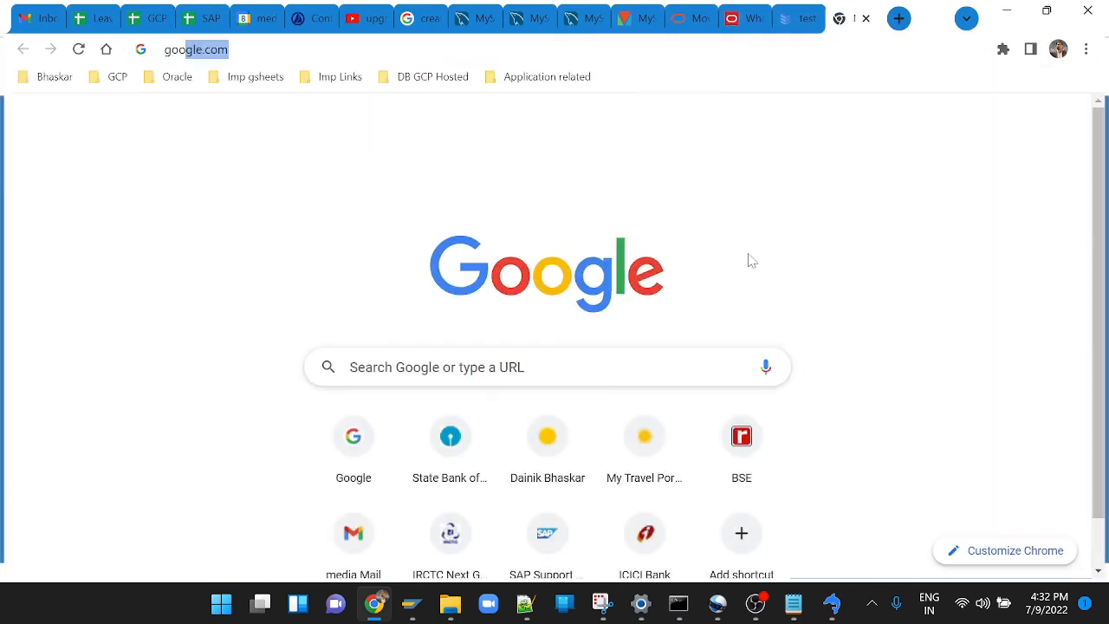
pyautogui.press('BackSpace')
pyautogui.press('BackSpace')
pyautogui.press('BackSpace')
pyautogui.press('BackSpace')
pyautogui.write('w')
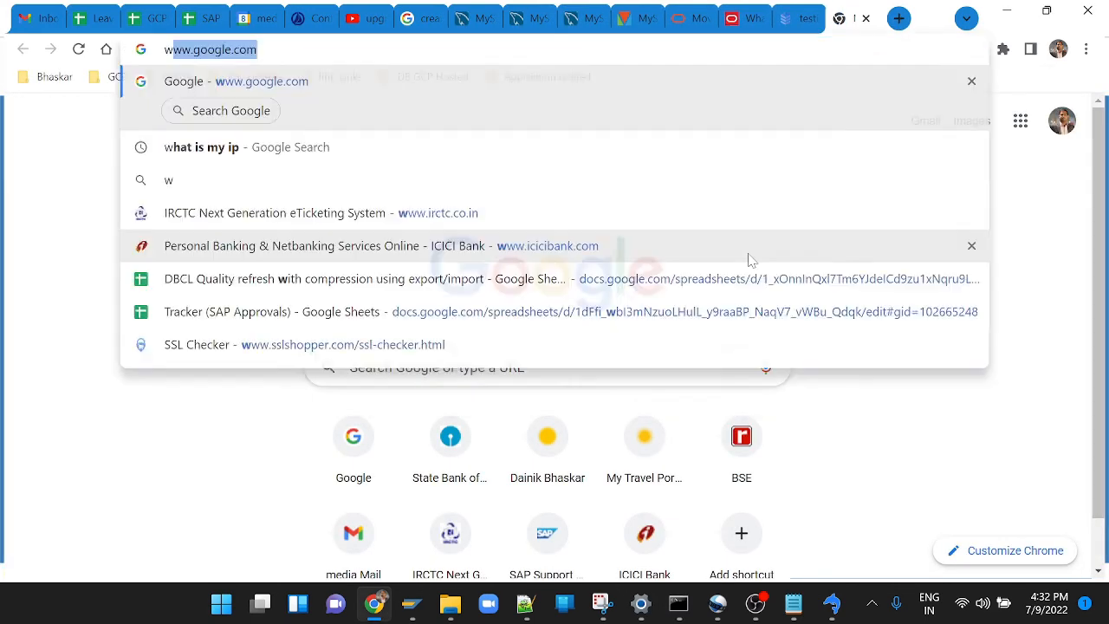
pyautogui.write('hat is my')
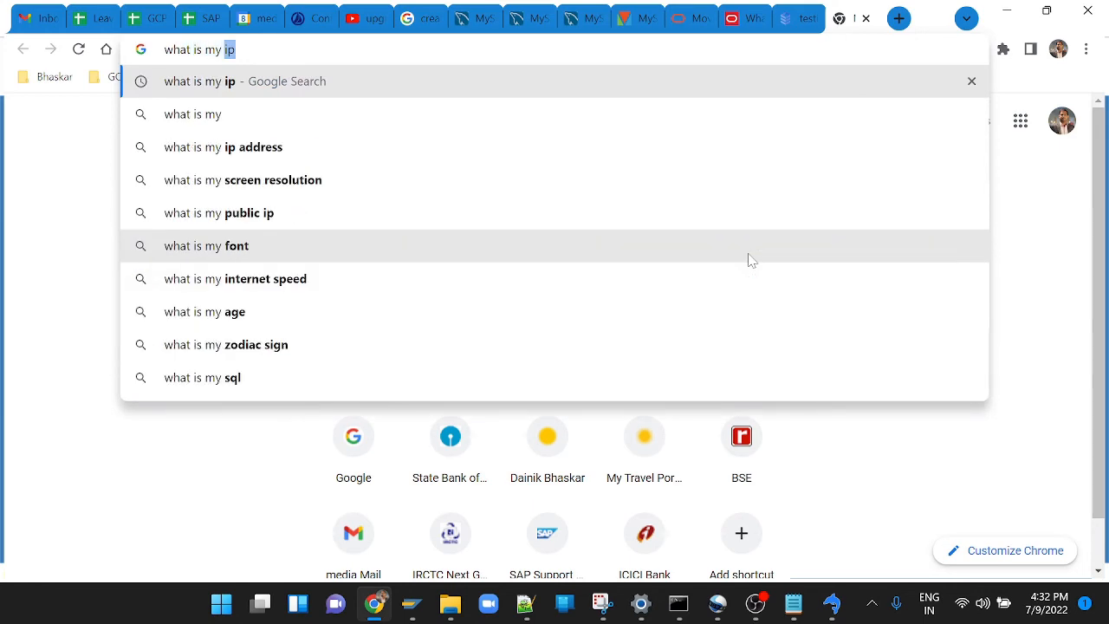
pyautogui.press('Return')
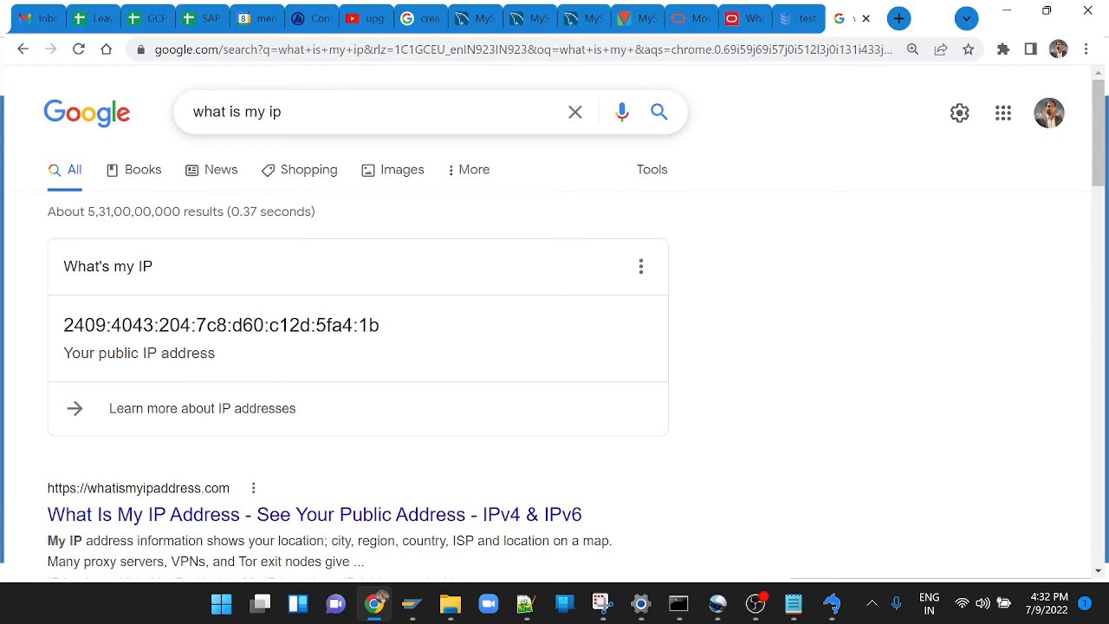
pyautogui.click(288, 112)
pyautogui.press('Return')
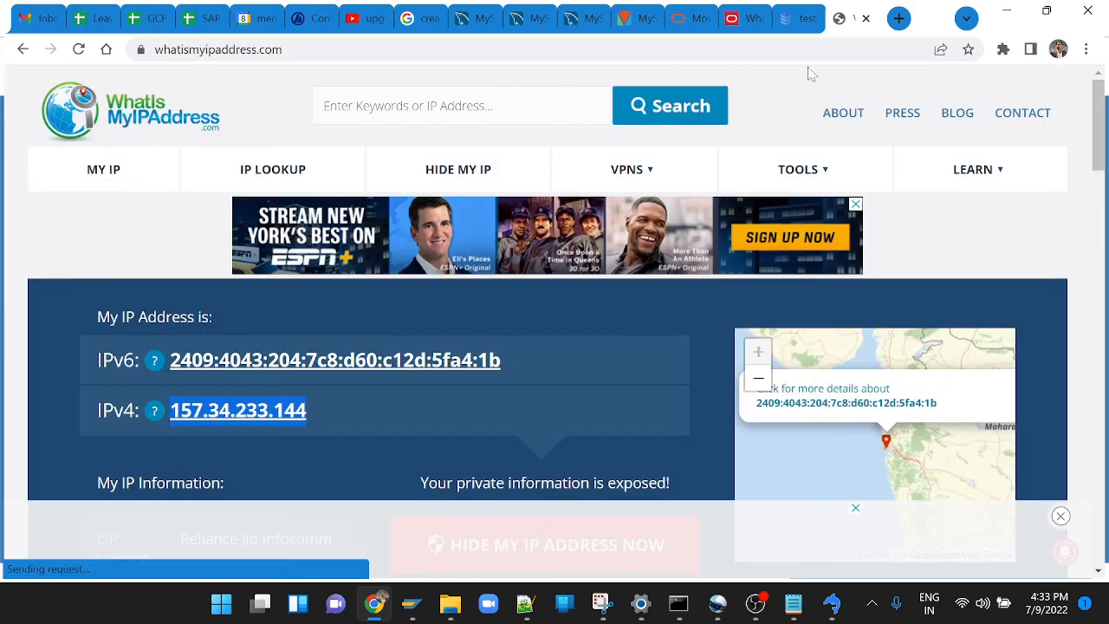
pyautogui.click(797, 18)
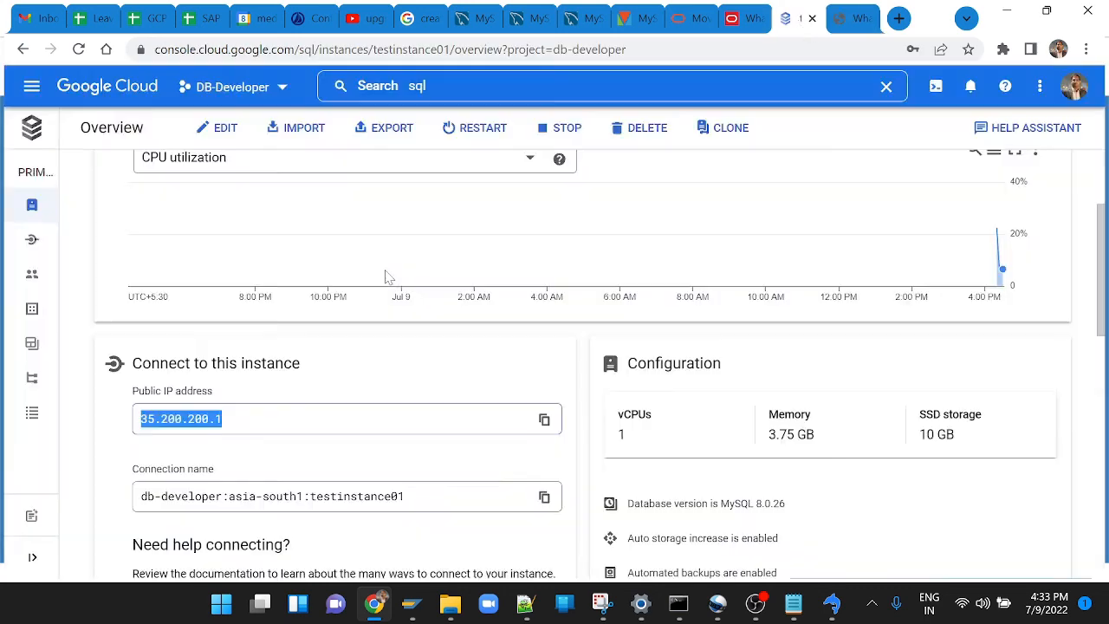
# In Connections, add an authorized network named testmachine with address 157.34.233.144
pyautogui.moveTo(39, 204)
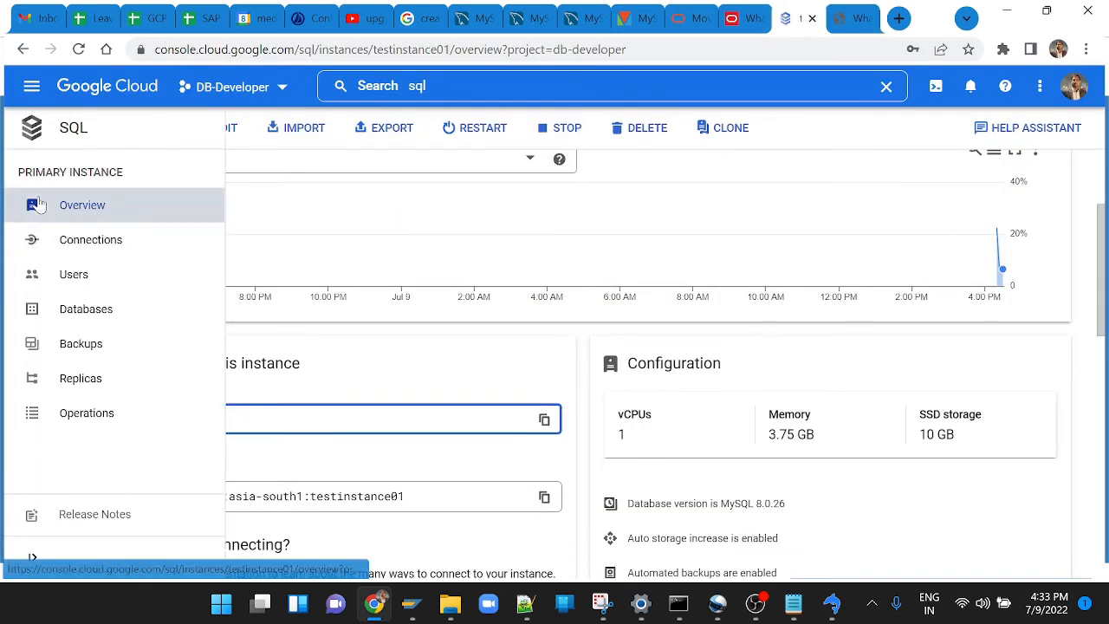
pyautogui.click(76, 242)
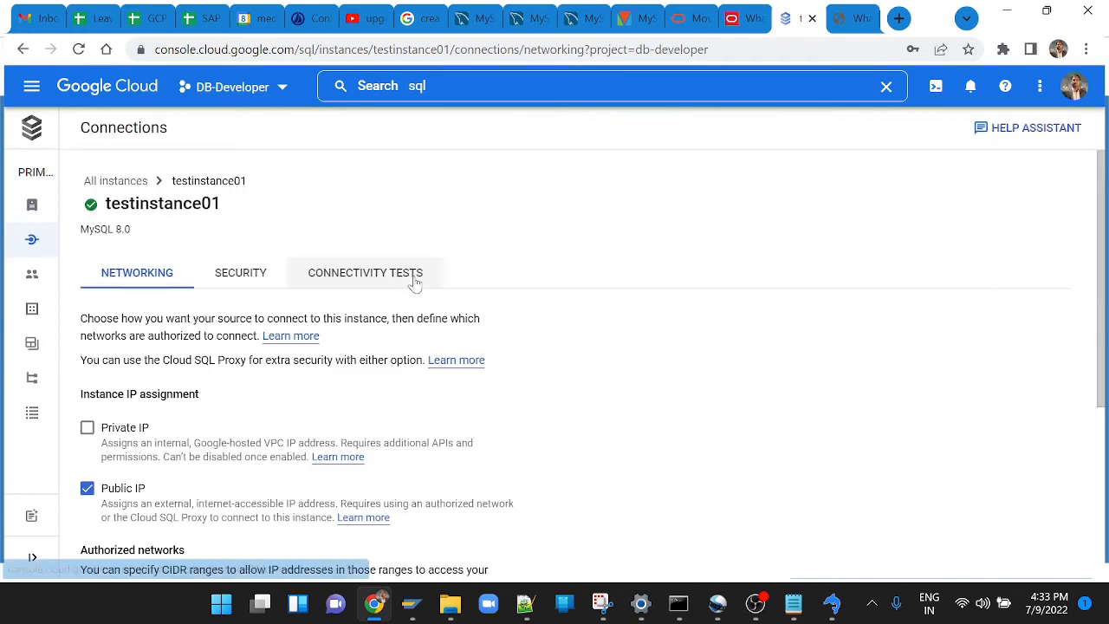
pyautogui.scroll(-1, 213, 386)
pyautogui.scroll(-2, 212, 386)
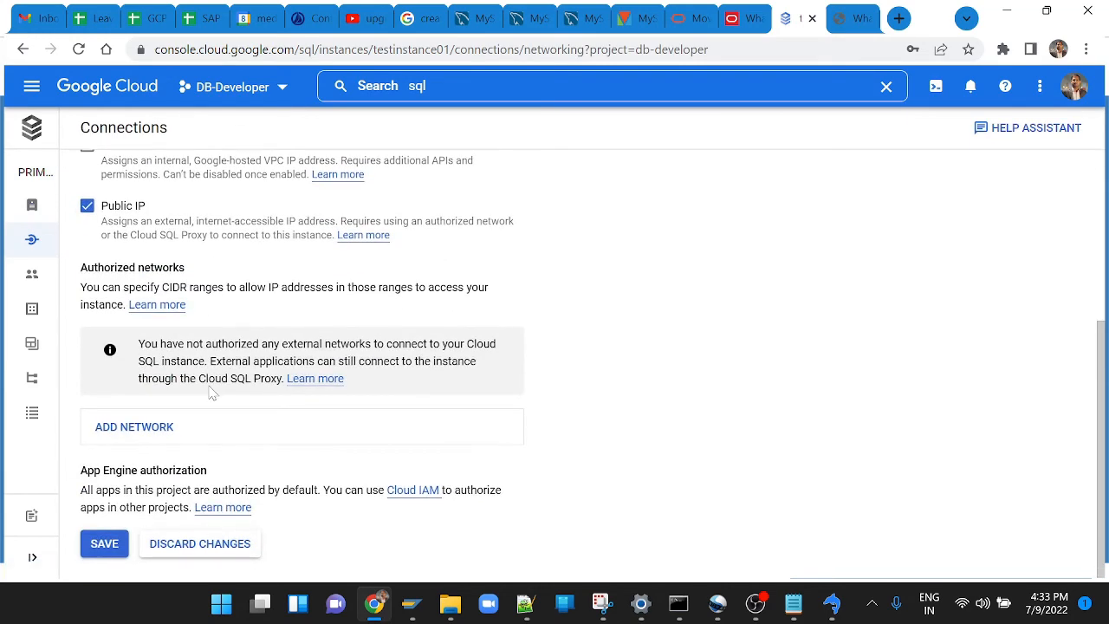
pyautogui.click(135, 429)
pyautogui.click(169, 421)
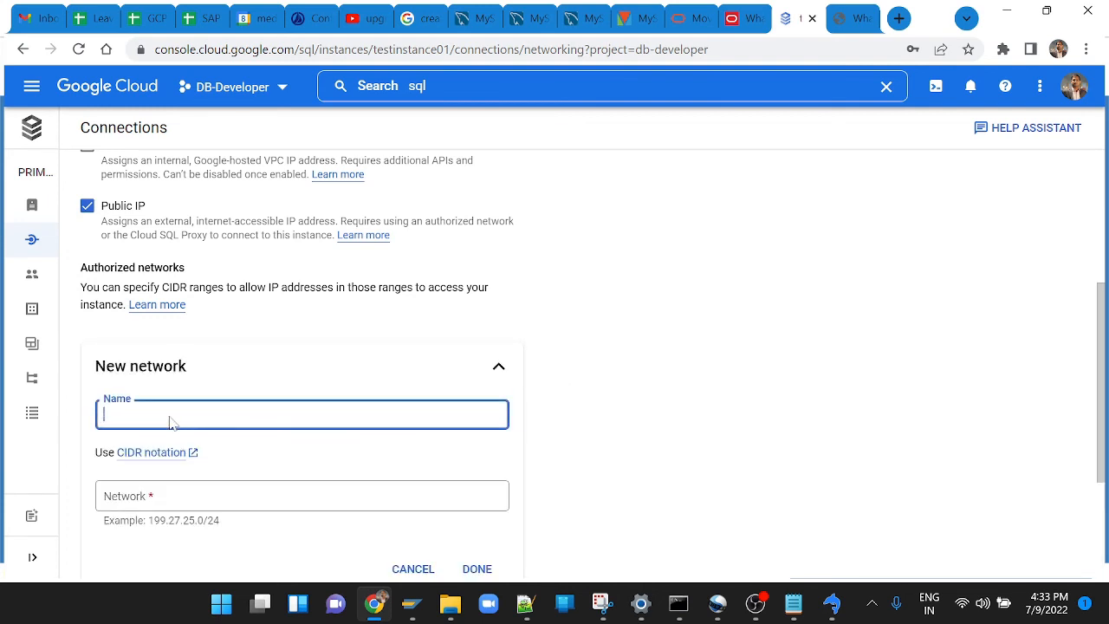
pyautogui.write('testmachine')
pyautogui.press('Tab')
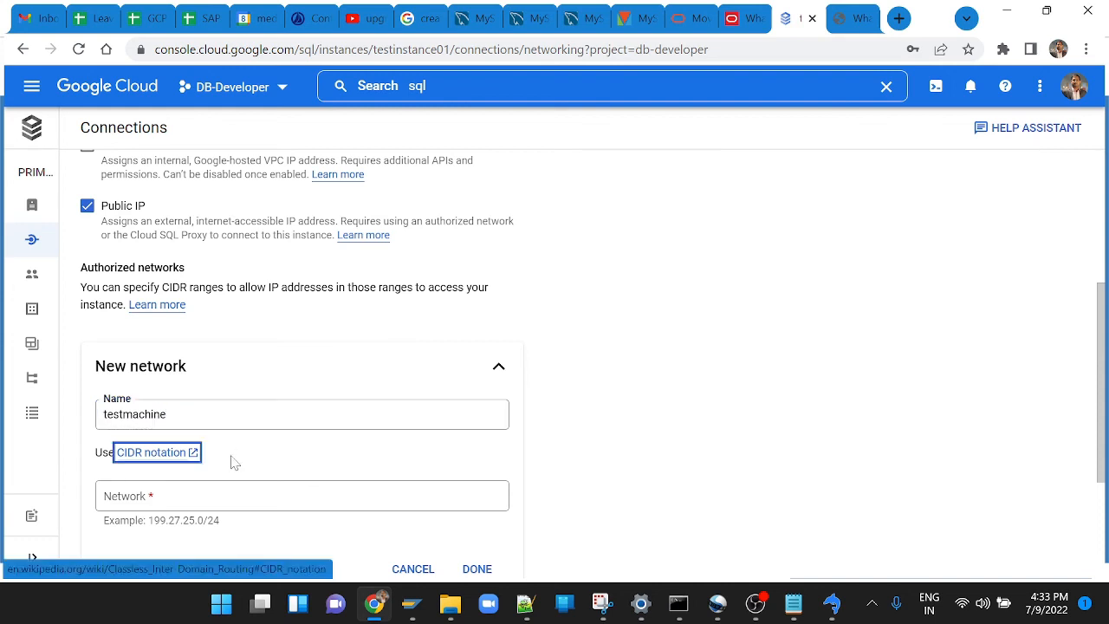
pyautogui.click(232, 502)
pyautogui.write('157.34.233.144')
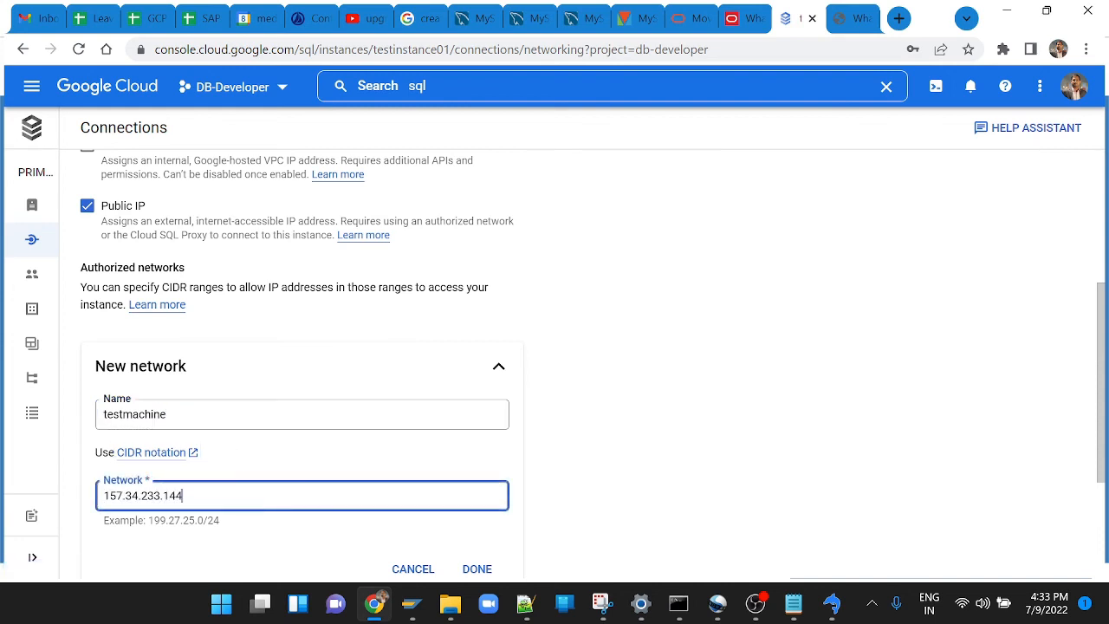
# Finish the testmachine network entry and save the authorized networks change
pyautogui.scroll(-1, 310, 457)
pyautogui.scroll(-1, 310, 455)
pyautogui.scroll(1, 318, 418)
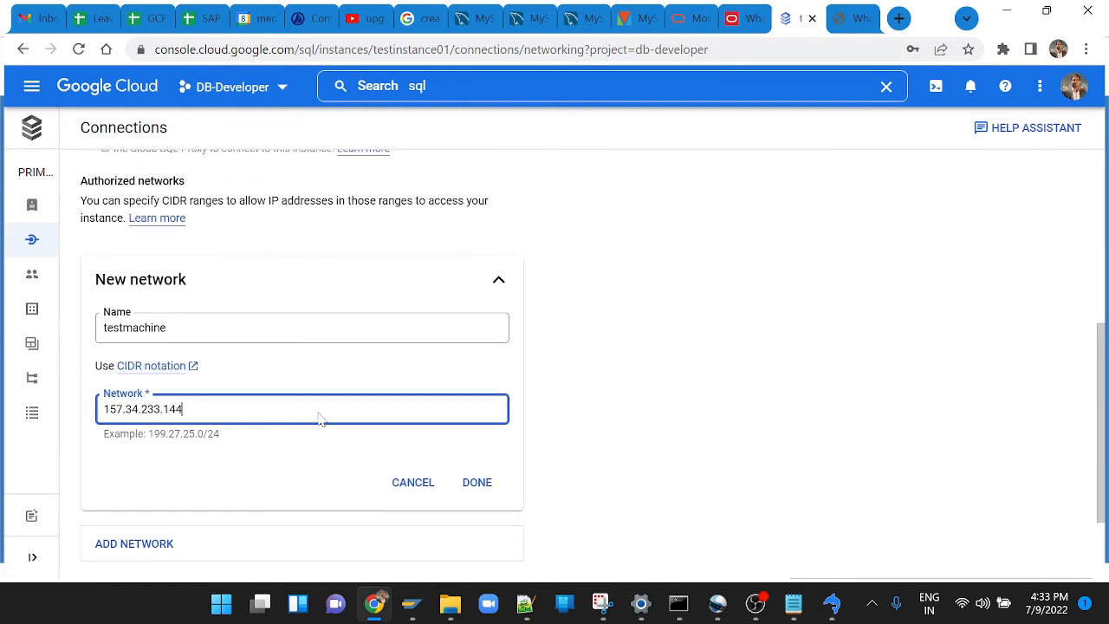
pyautogui.click(476, 484)
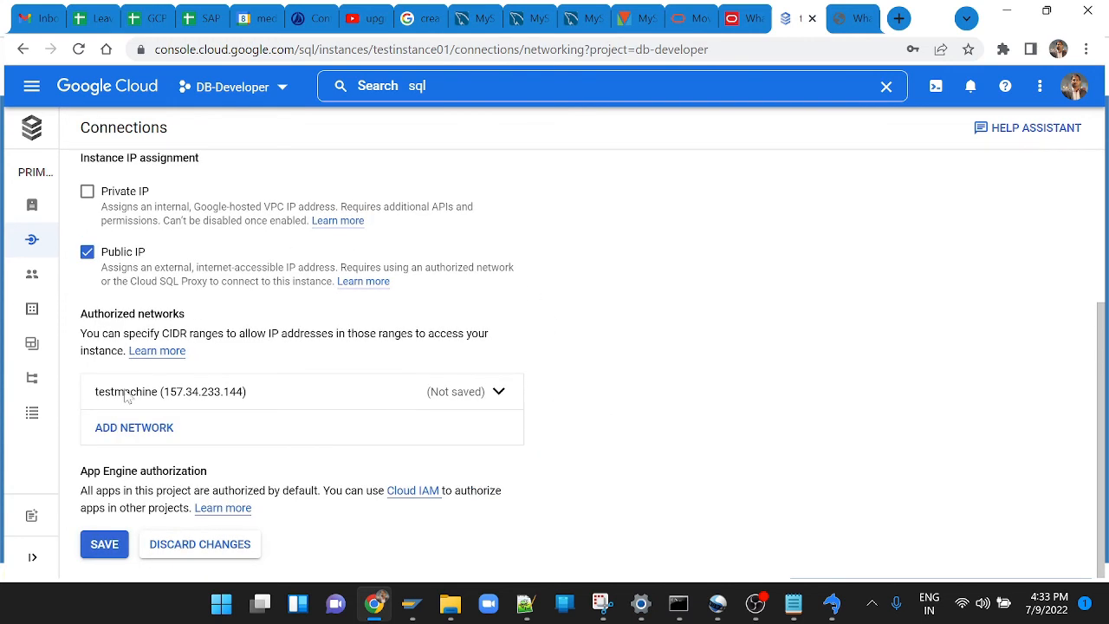
pyautogui.click(104, 546)
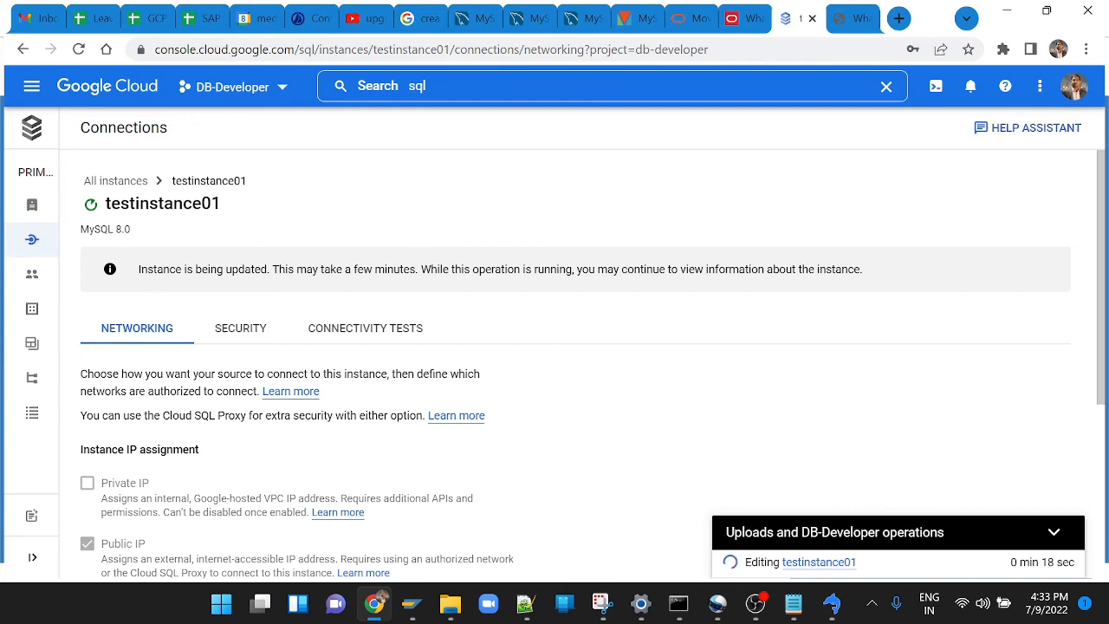
pyautogui.scroll(-3, 524, 310)
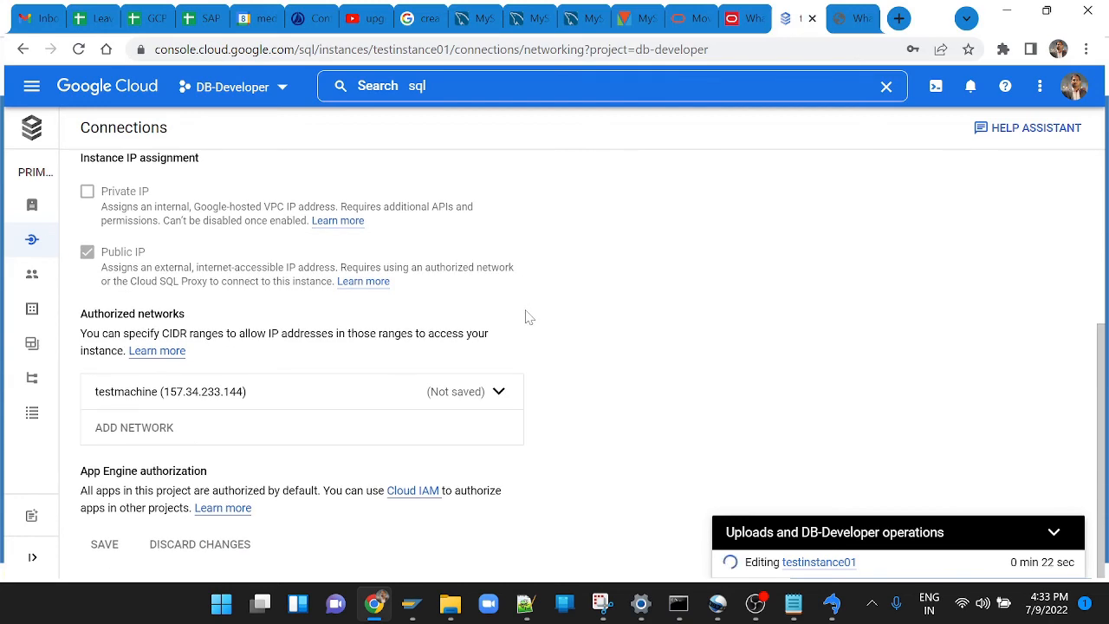
pyautogui.scroll(3, 585, 320)
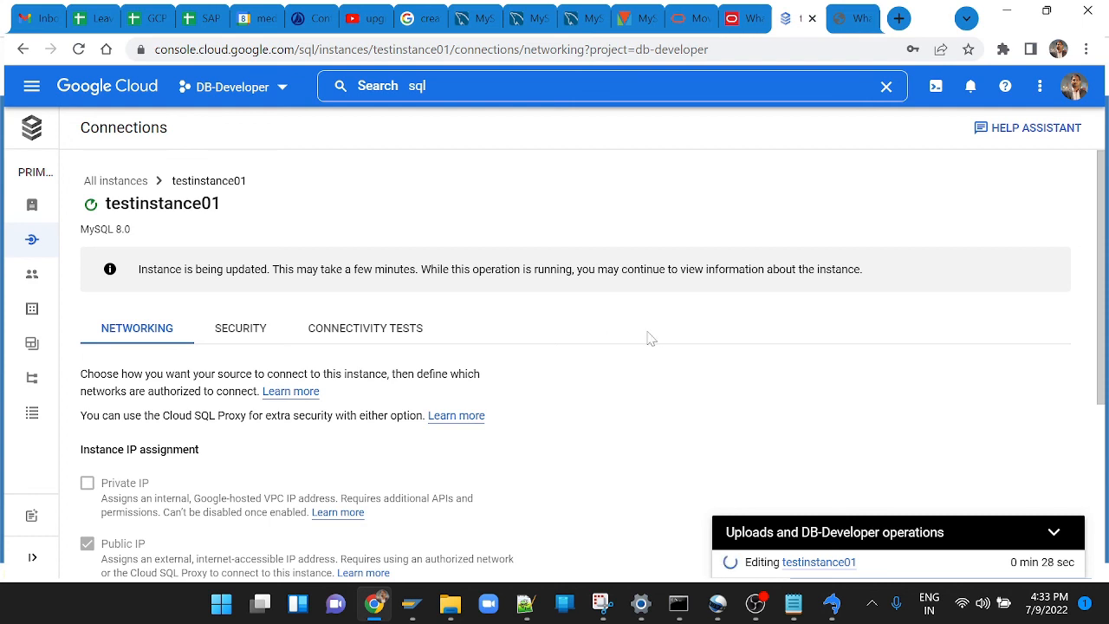
# Rerun telnet to 35.200.200.1 port 3306, confirming the MySQL 8.0.26-google greeting, then minimize Command Prompt
pyautogui.moveTo(680, 613)
pyautogui.click(822, 485)
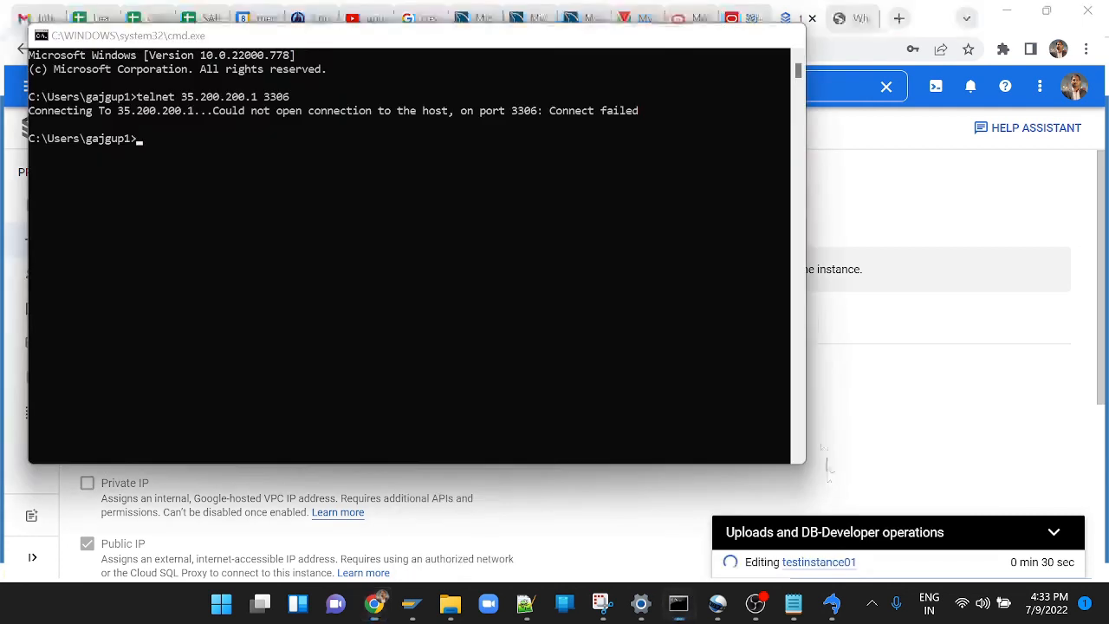
pyautogui.press('Up')
pyautogui.press('Return')
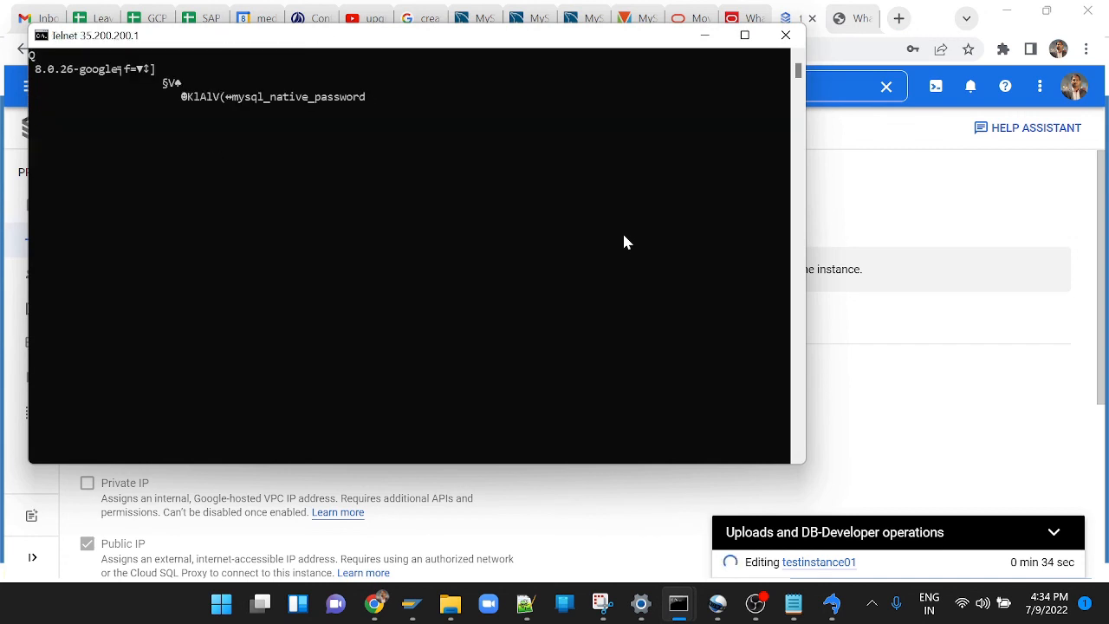
pyautogui.press('Return')
pyautogui.press('Return')
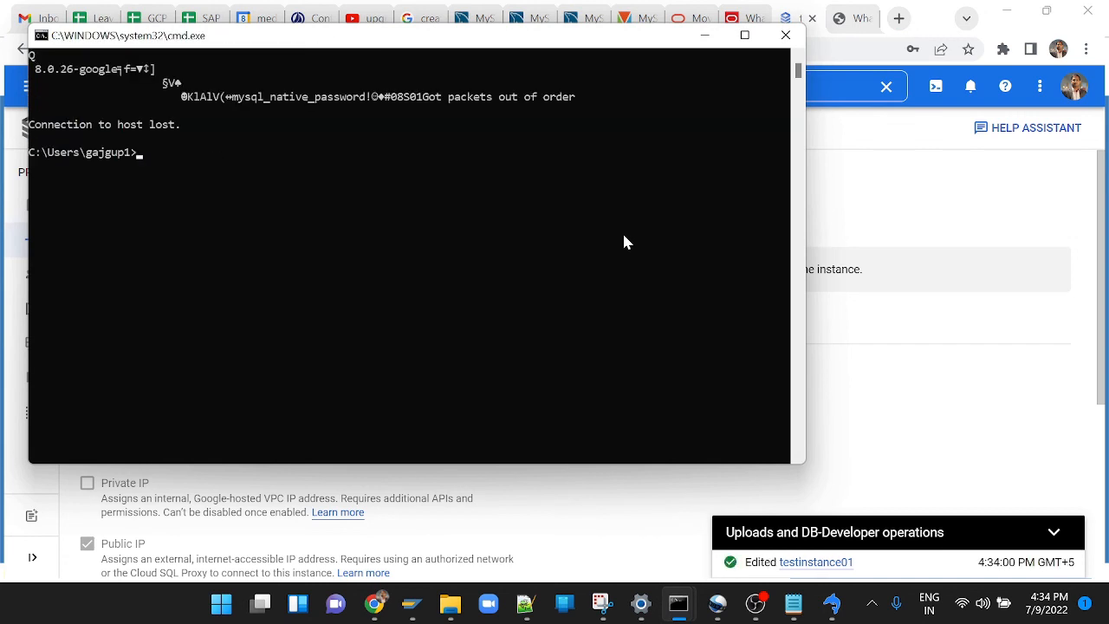
pyautogui.click(705, 35)
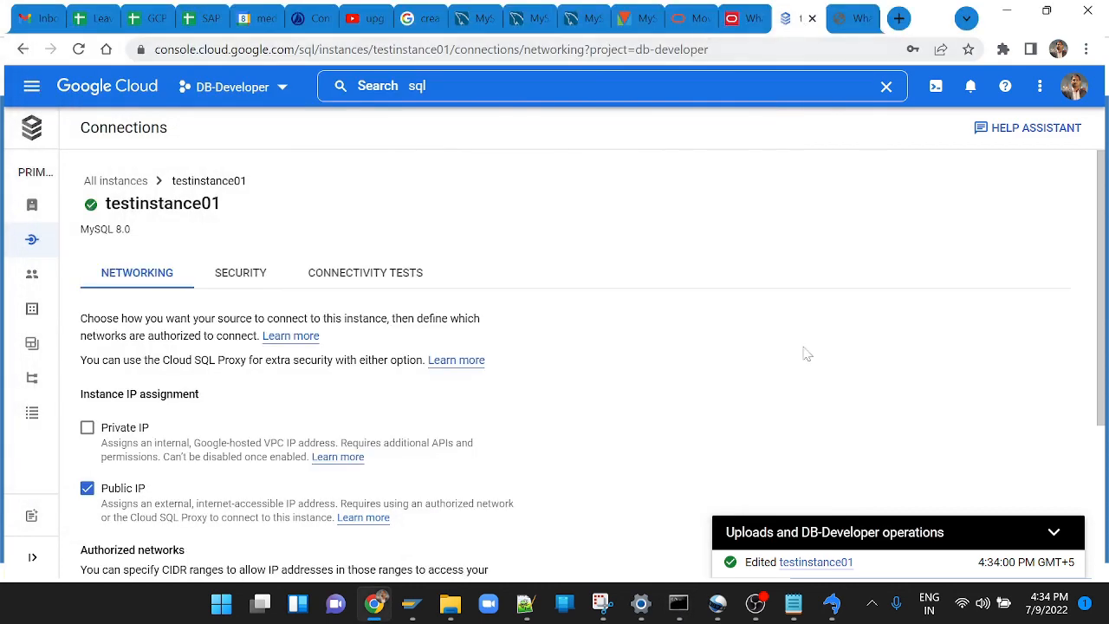
# Test and open SQLyog's connection to 35.200.200.1, without saving the changed connection details
pyautogui.click(831, 604)
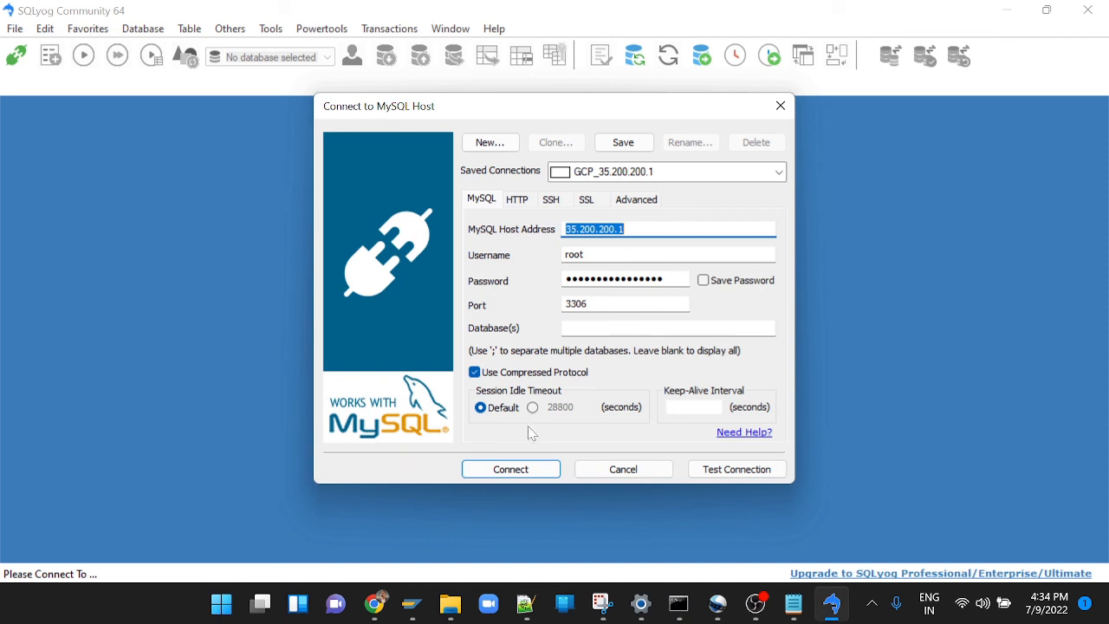
pyautogui.click(735, 468)
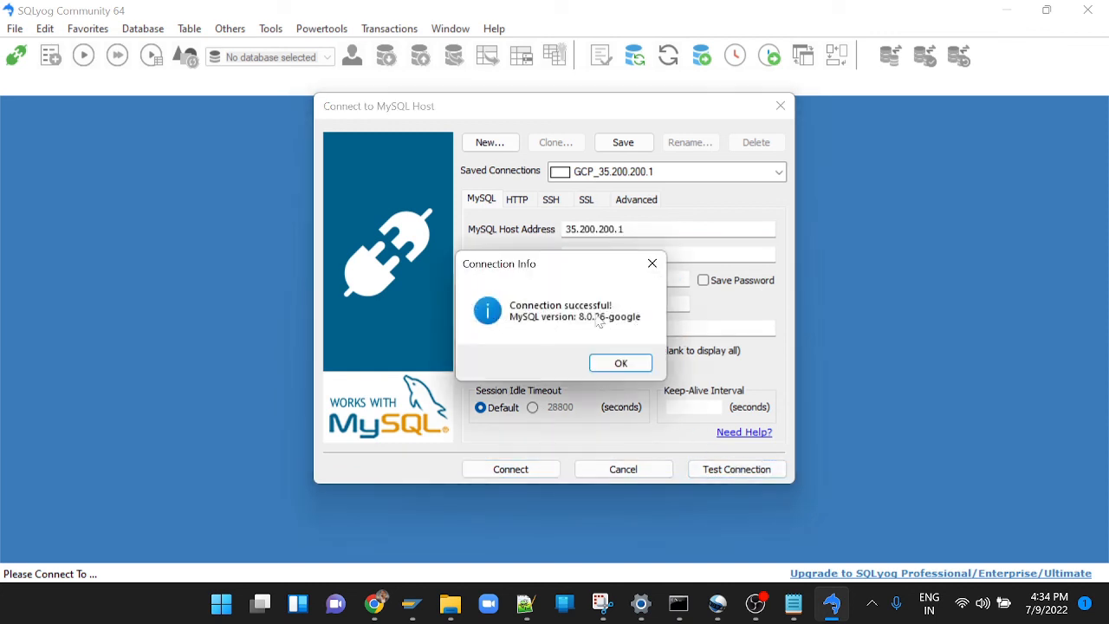
pyautogui.click(621, 364)
pyautogui.click(511, 468)
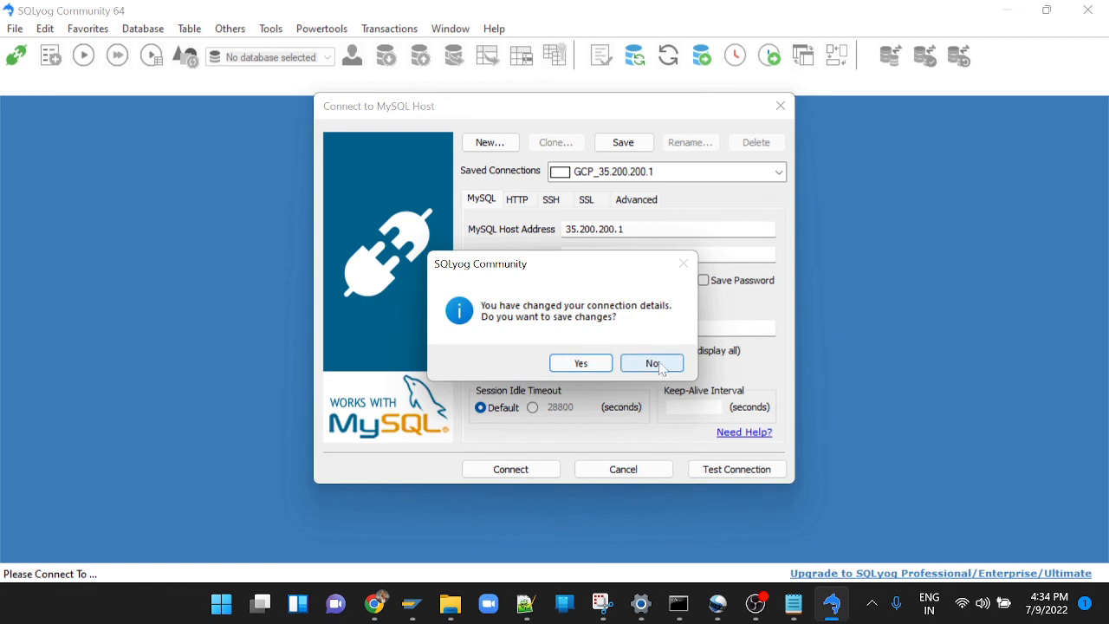
pyautogui.click(655, 363)
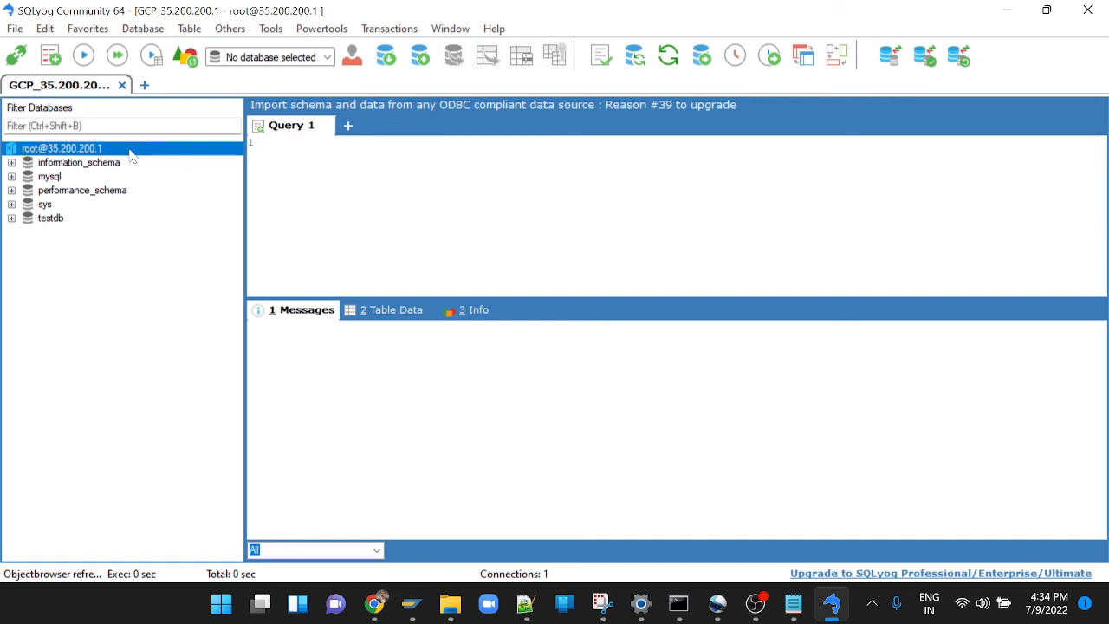
# Close the 35.200.200.1 session and quit SQLyog, dismissing the upgrade prompt
pyautogui.click(121, 84)
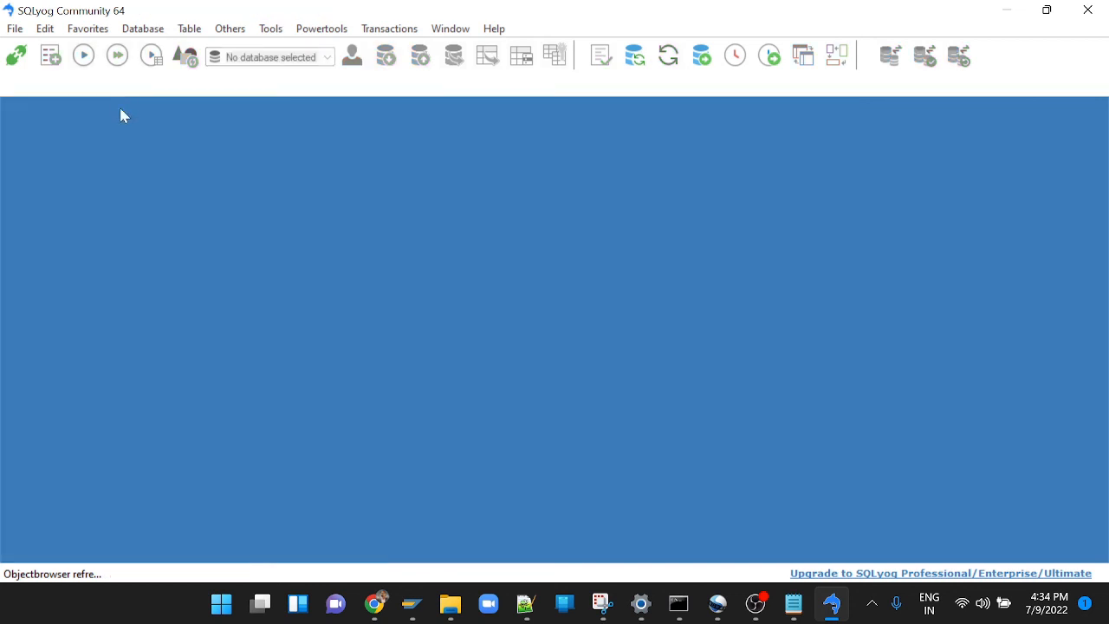
pyautogui.click(1088, 11)
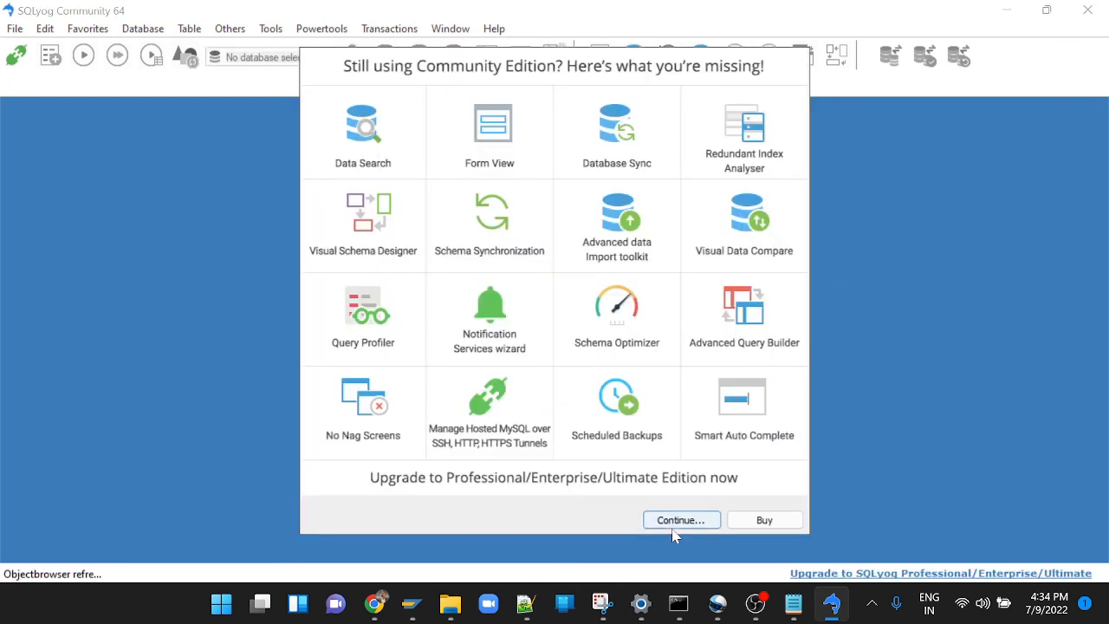
pyautogui.click(674, 523)
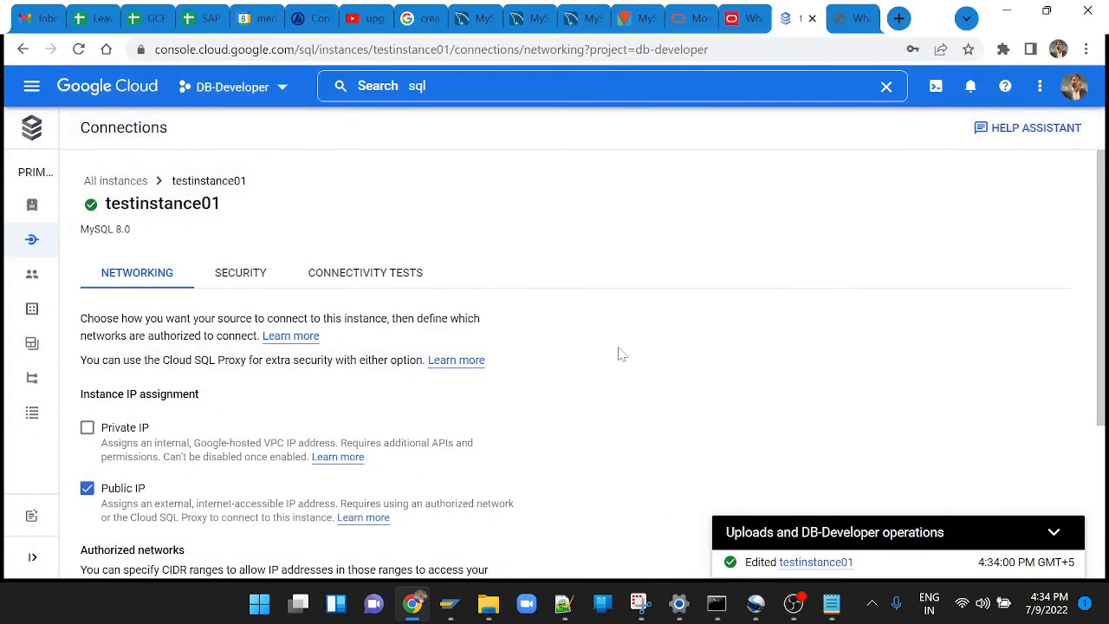